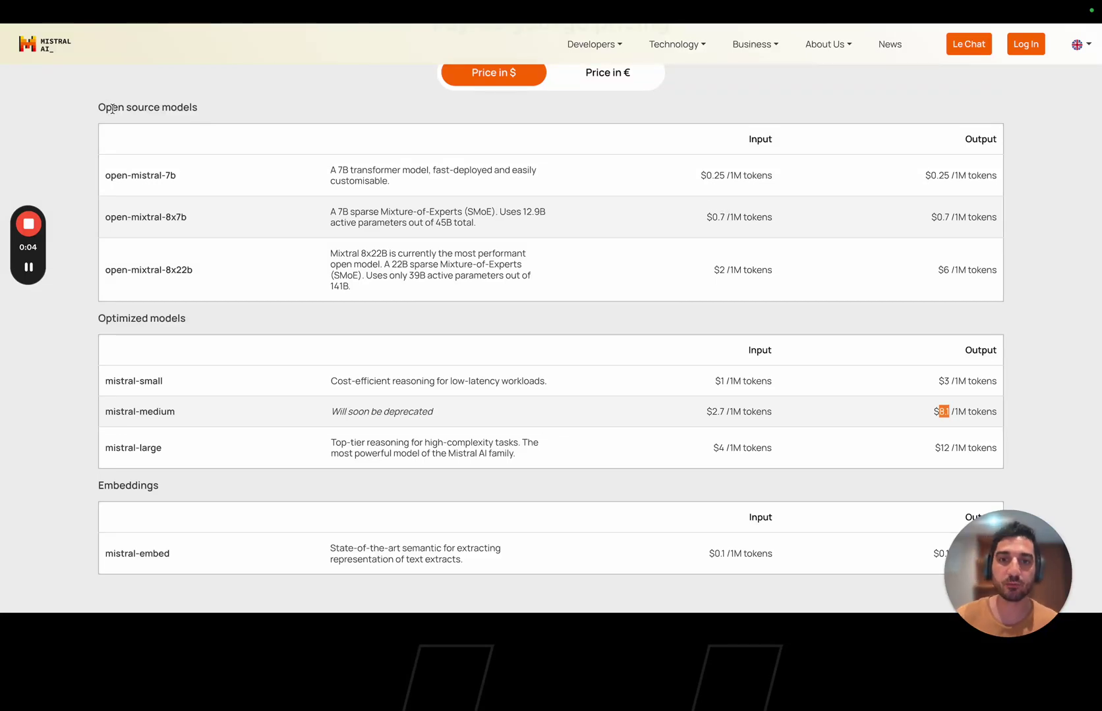
Step: Examine the input and output token prices of the optimized models on Mistral's pricing page, starting with mistral-small
click(208, 318)
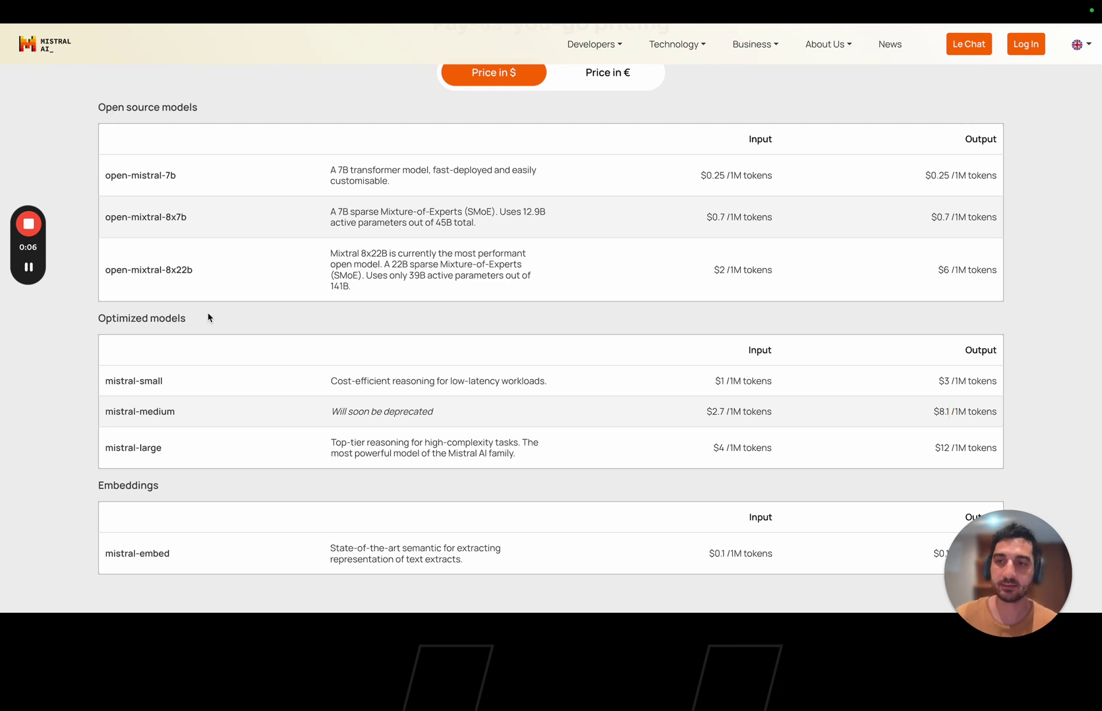
scroll(208, 317, down, 1)
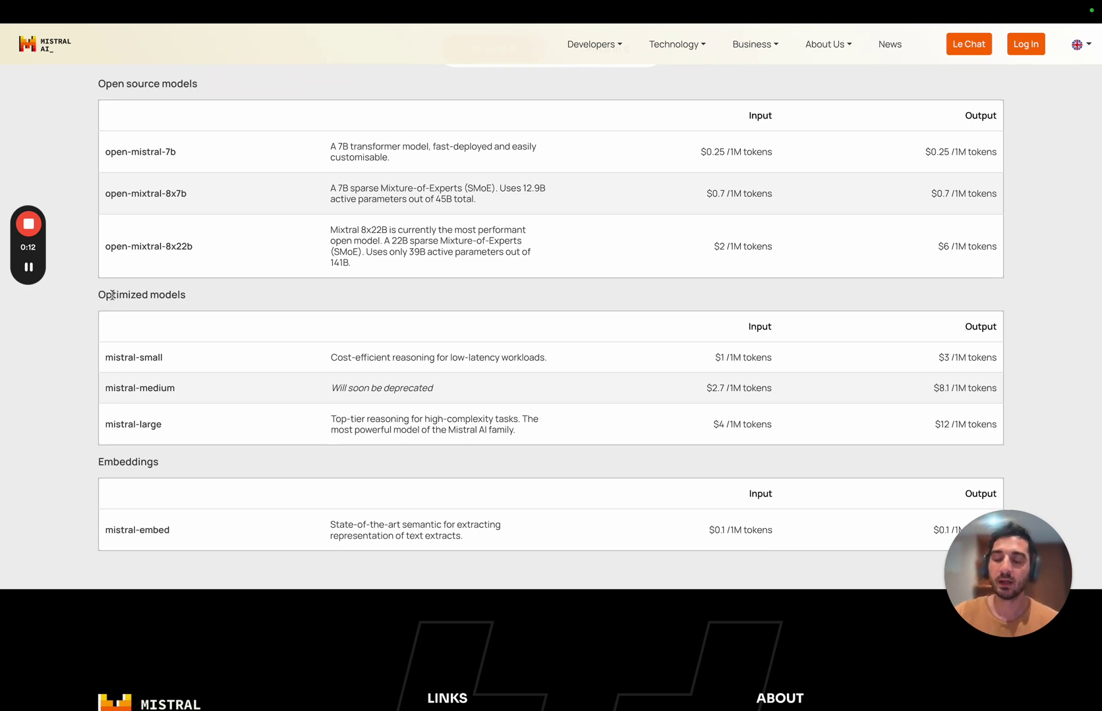
drag(100, 295, 251, 297)
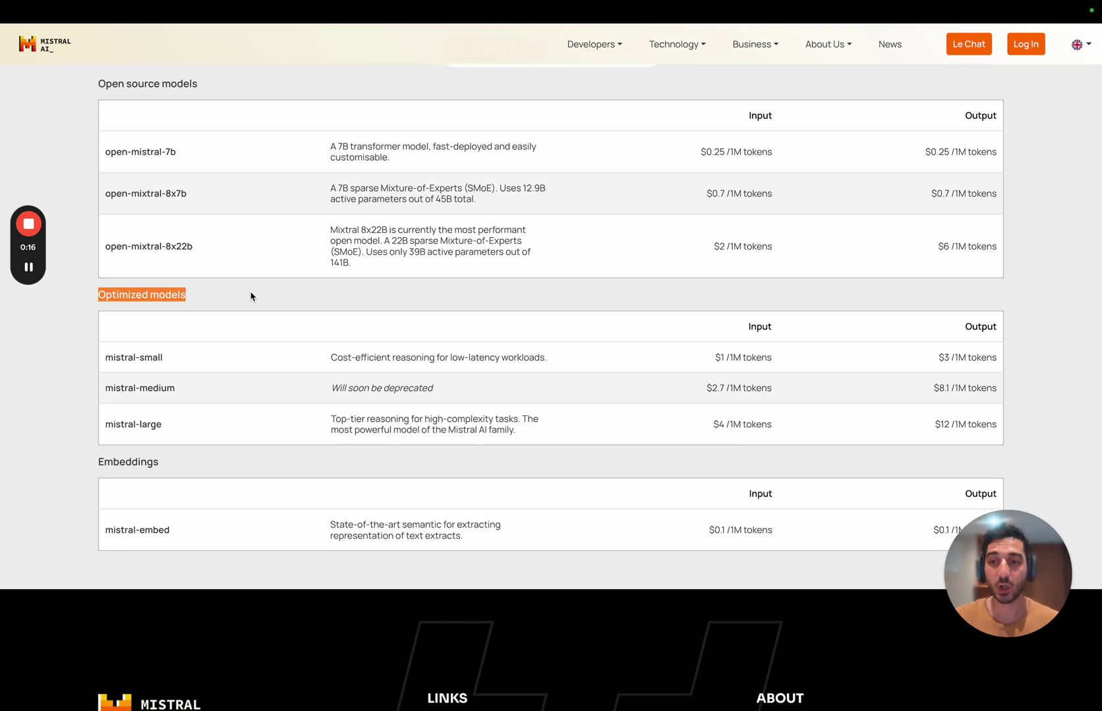
click(251, 297)
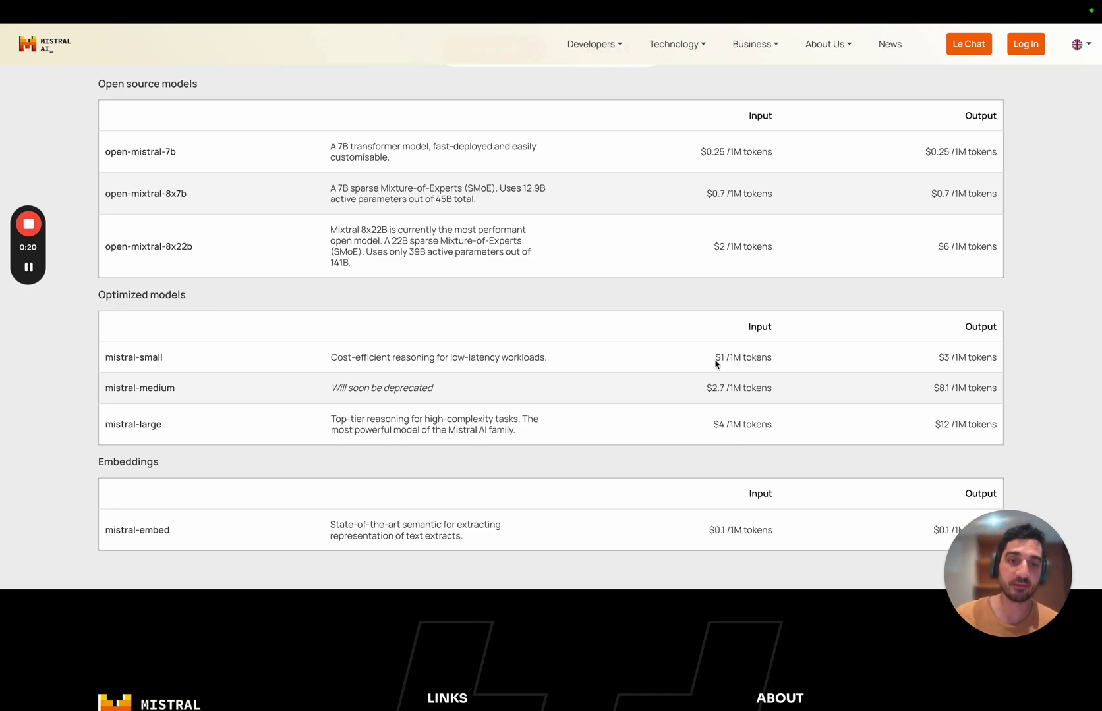
drag(103, 358, 171, 363)
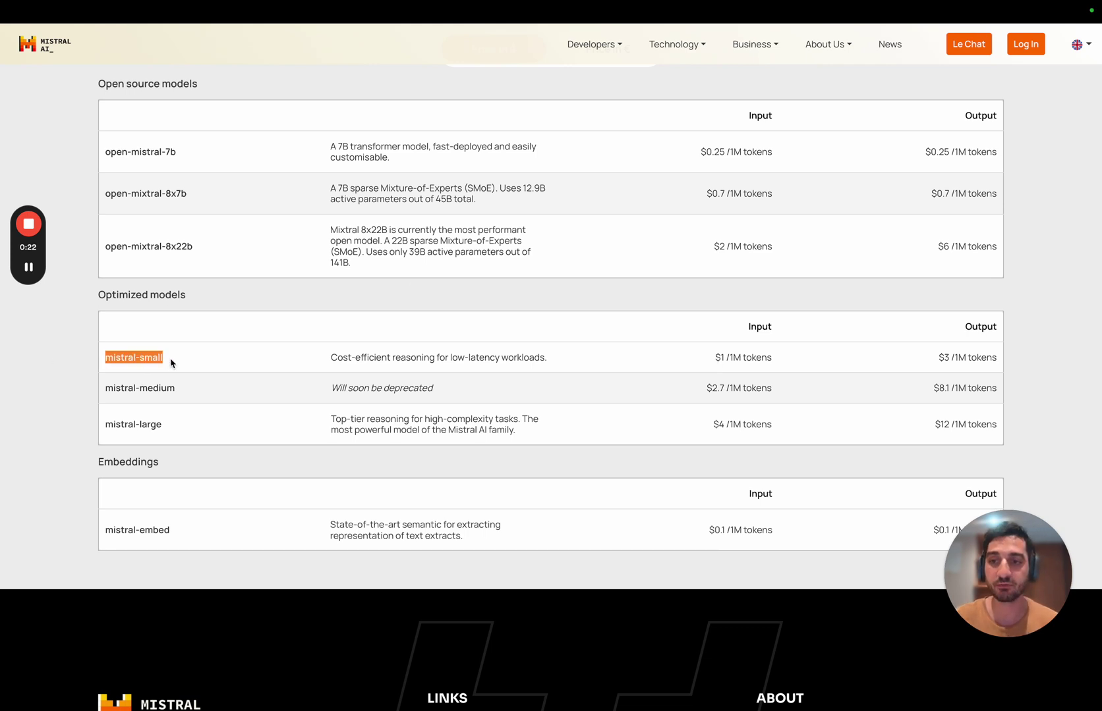
click(151, 357)
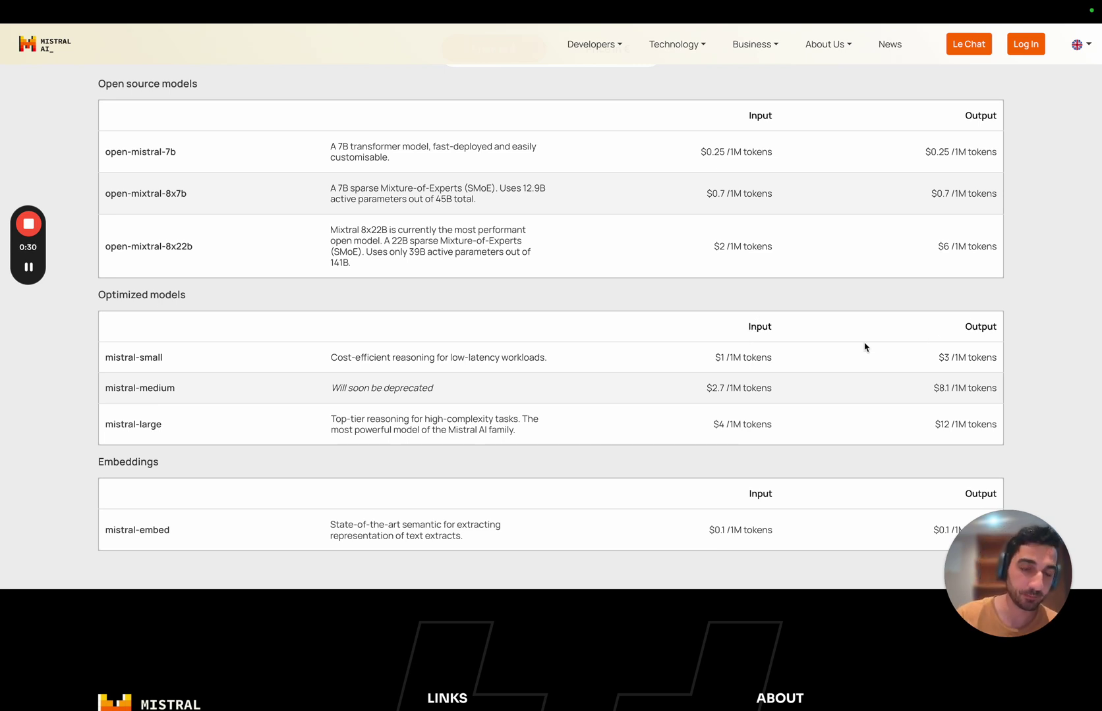
drag(730, 359, 815, 364)
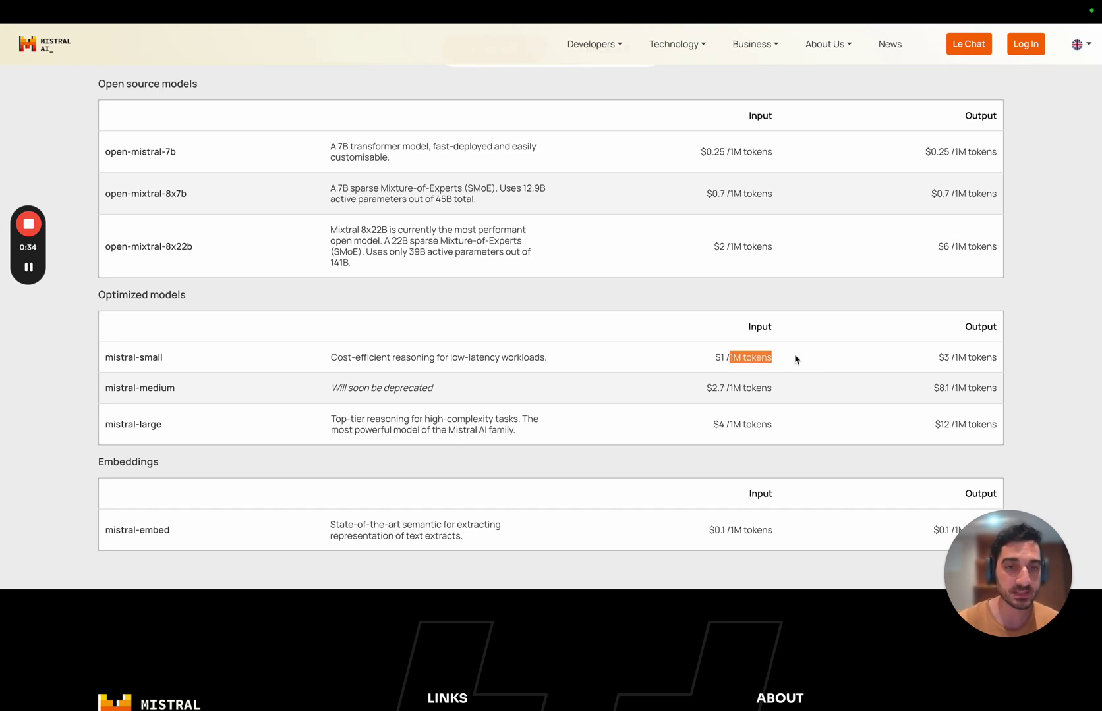
click(753, 384)
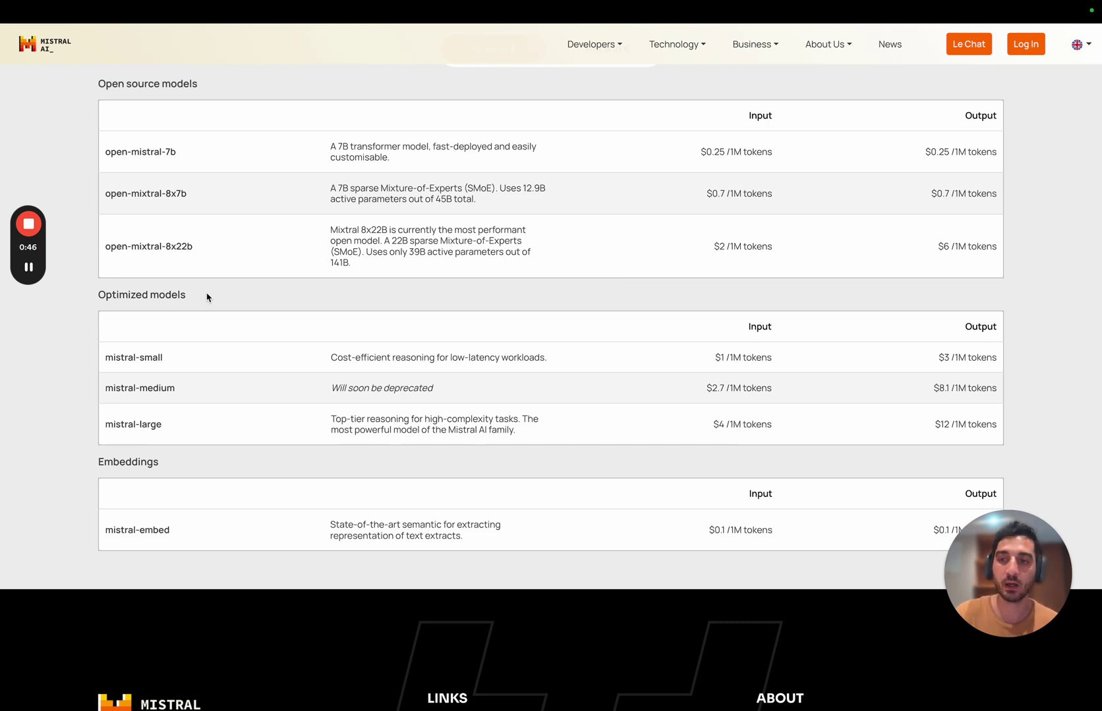
Step: Copy the "Optimized models" heading, switch to Lago and start a new billable metric with that text as its name
drag(207, 297, 101, 295)
key(ctrl+c)
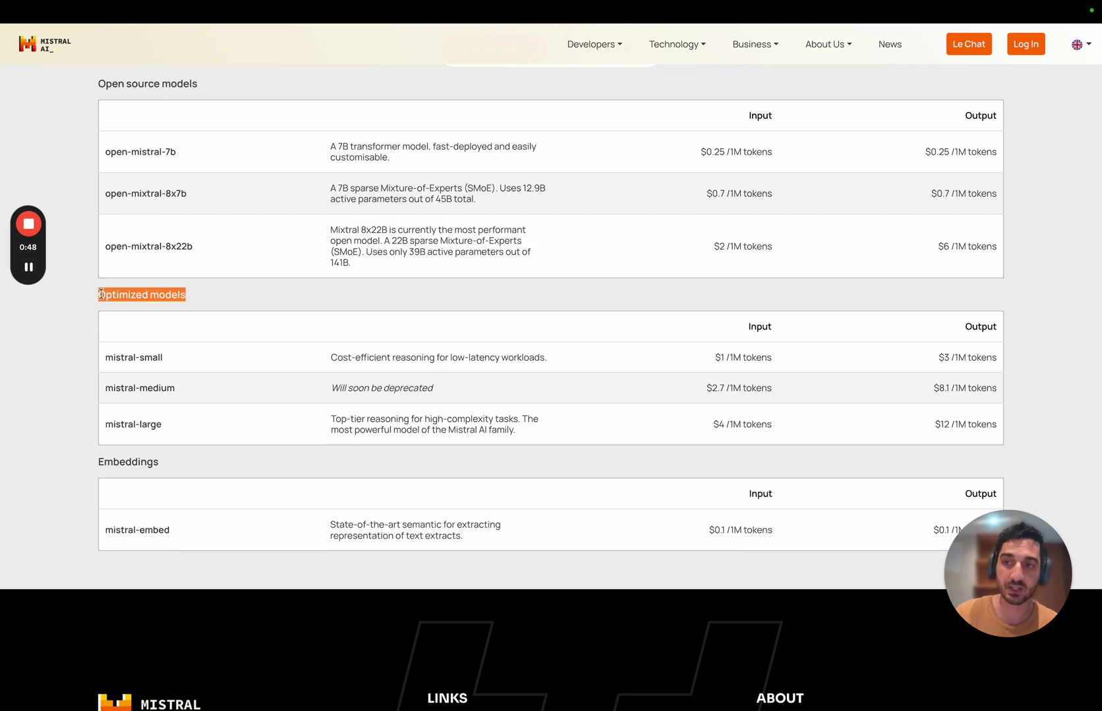
key(ctrl+Right)
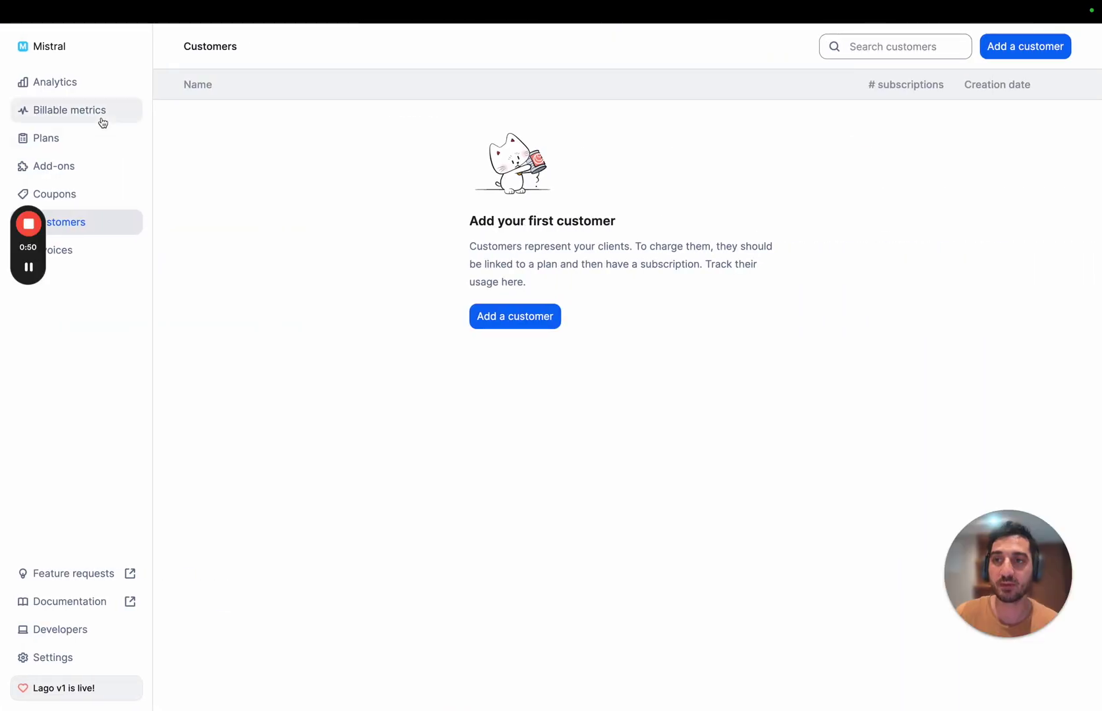
click(101, 119)
click(547, 298)
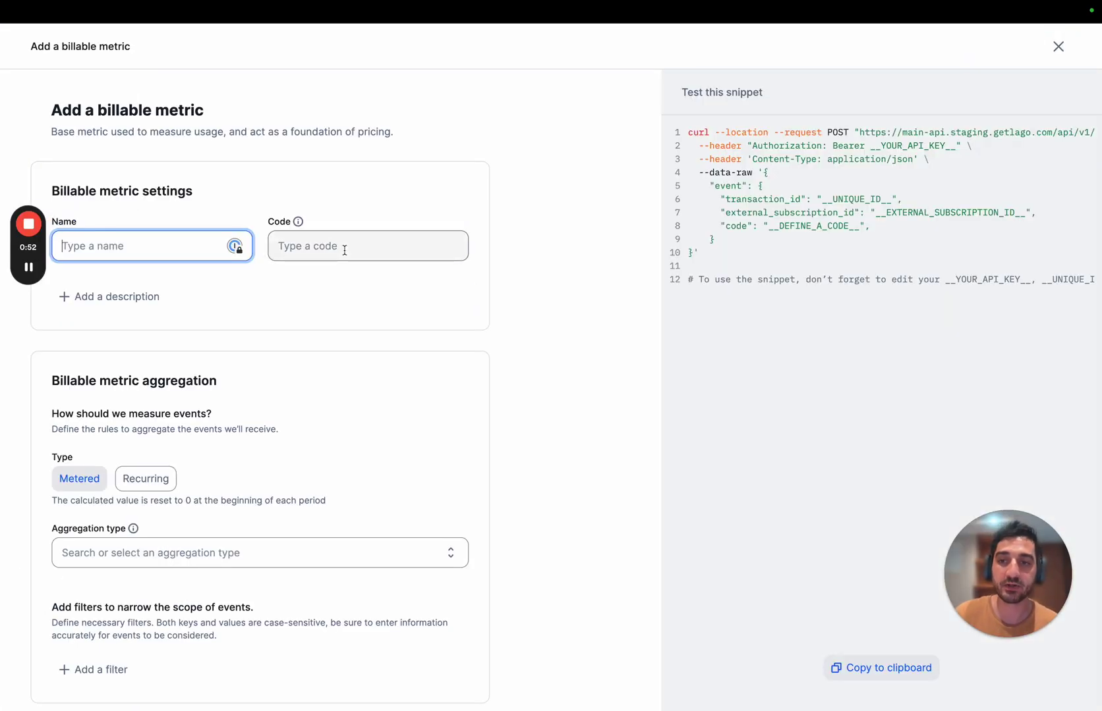
key(ctrl+v)
Step: Set the billable metric's code to optimized_models
click(351, 241)
text(optini)
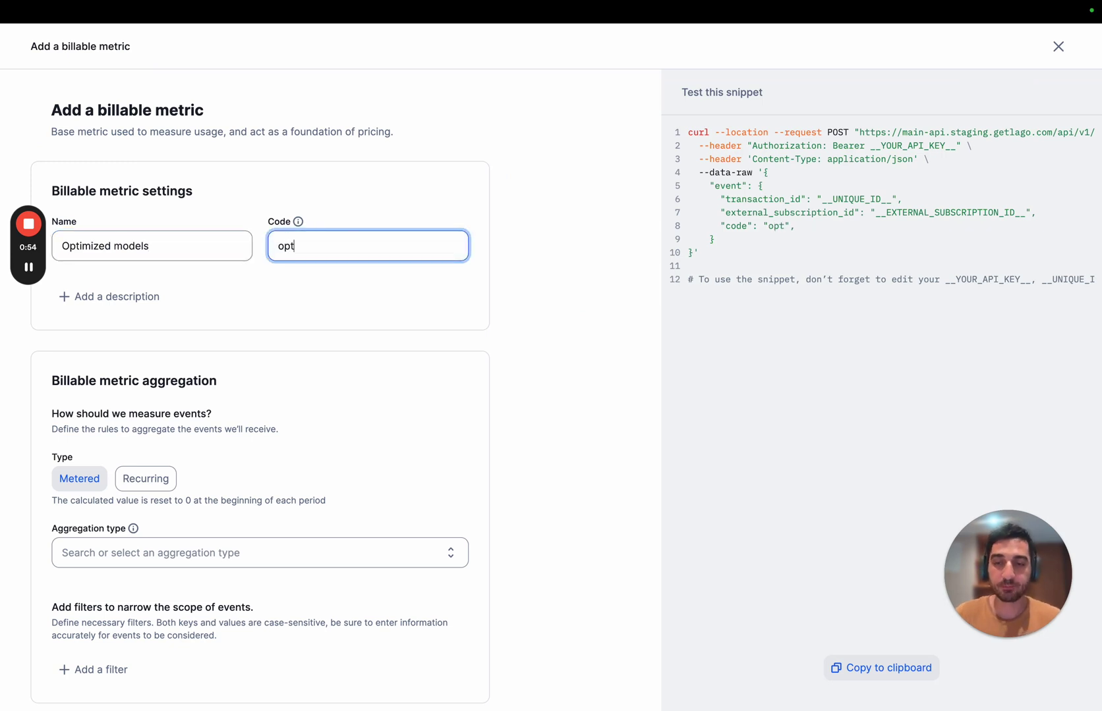
key(BackSpace)
key(BackSpace)
text(miz)
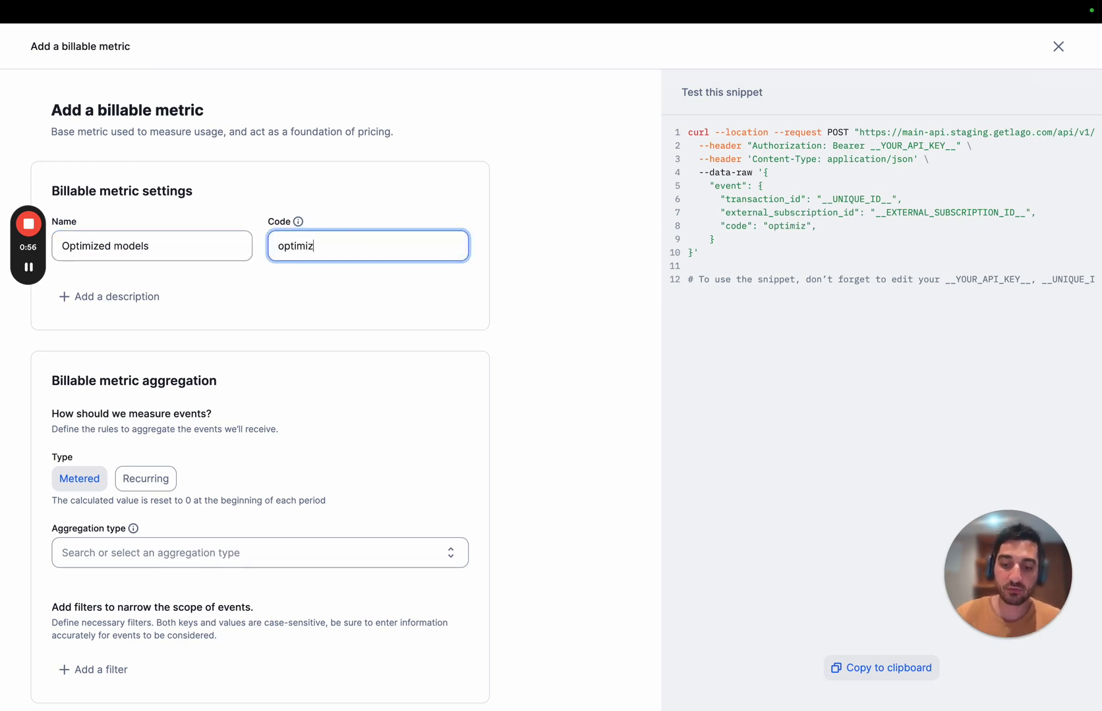
text(ed_models)
Step: Set the metric's aggregation type to Sum, with tokens as the property to aggregate
scroll(356, 299, down, 1)
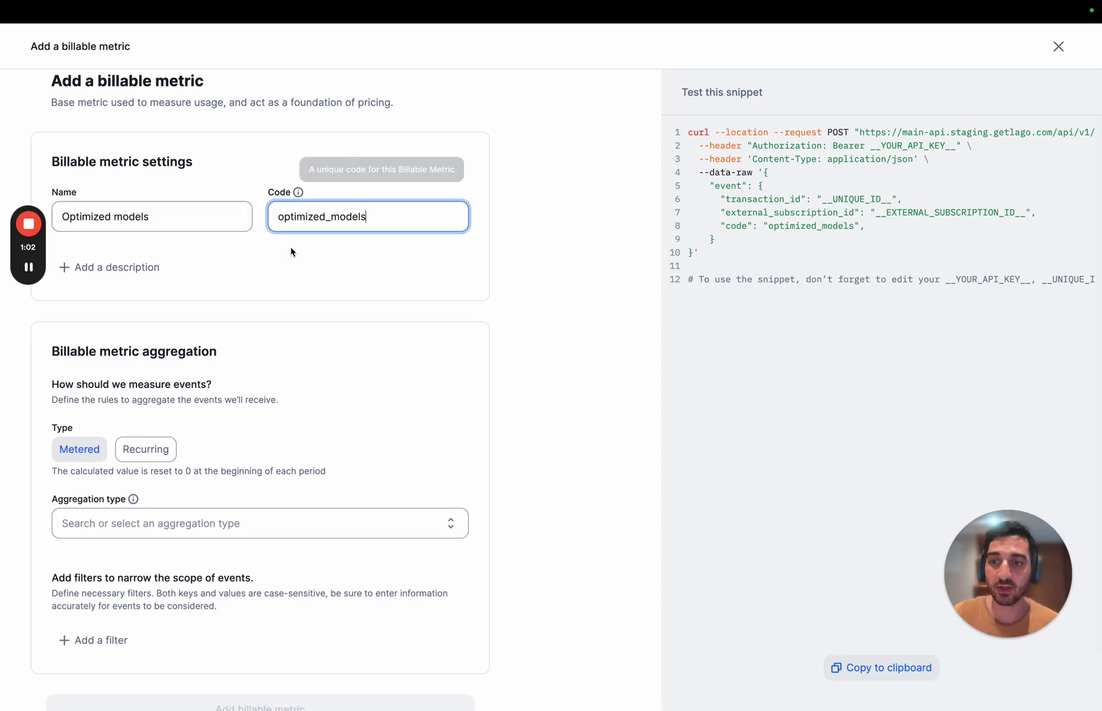
scroll(305, 385, down, 2)
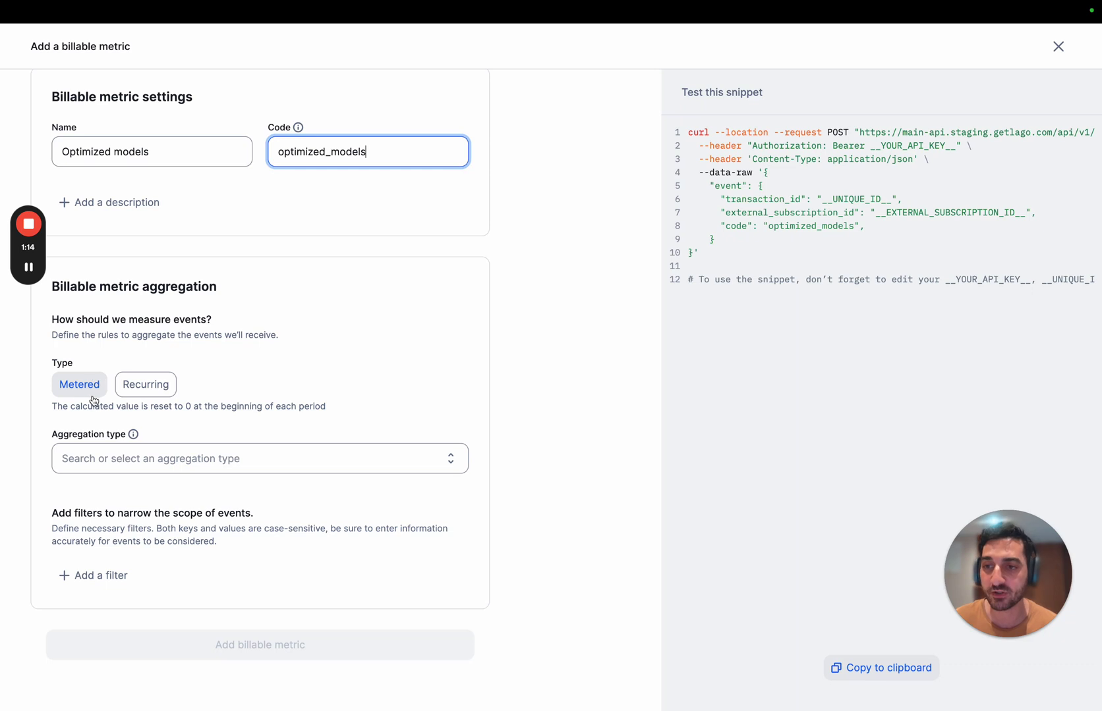
click(195, 459)
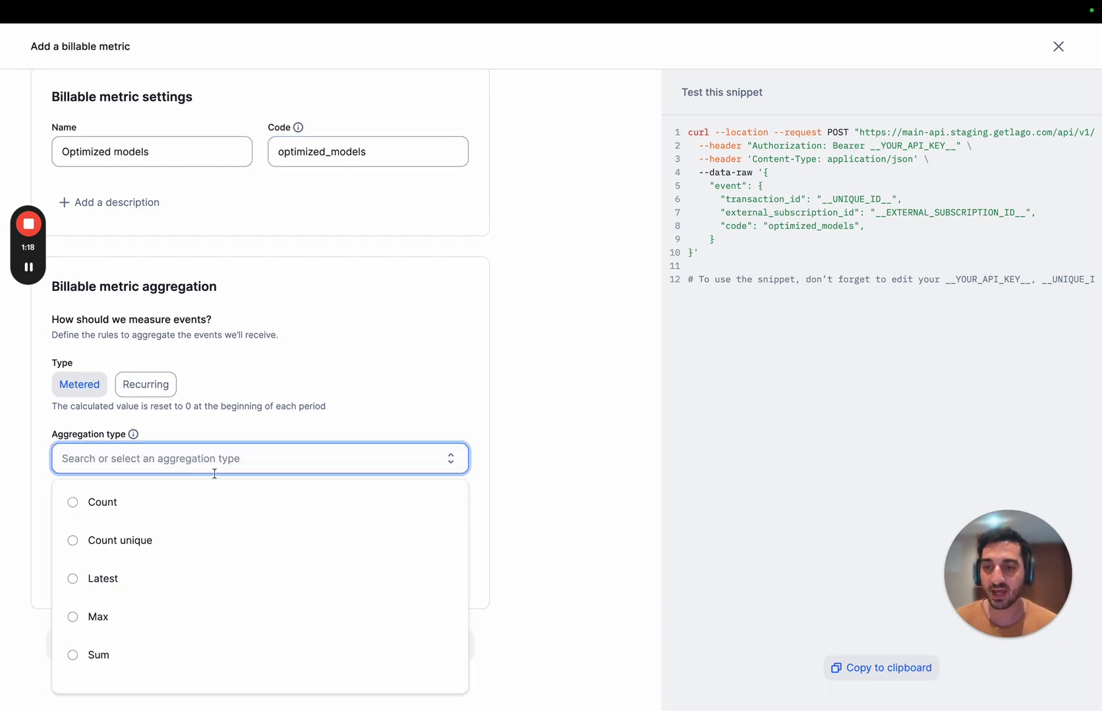
click(177, 653)
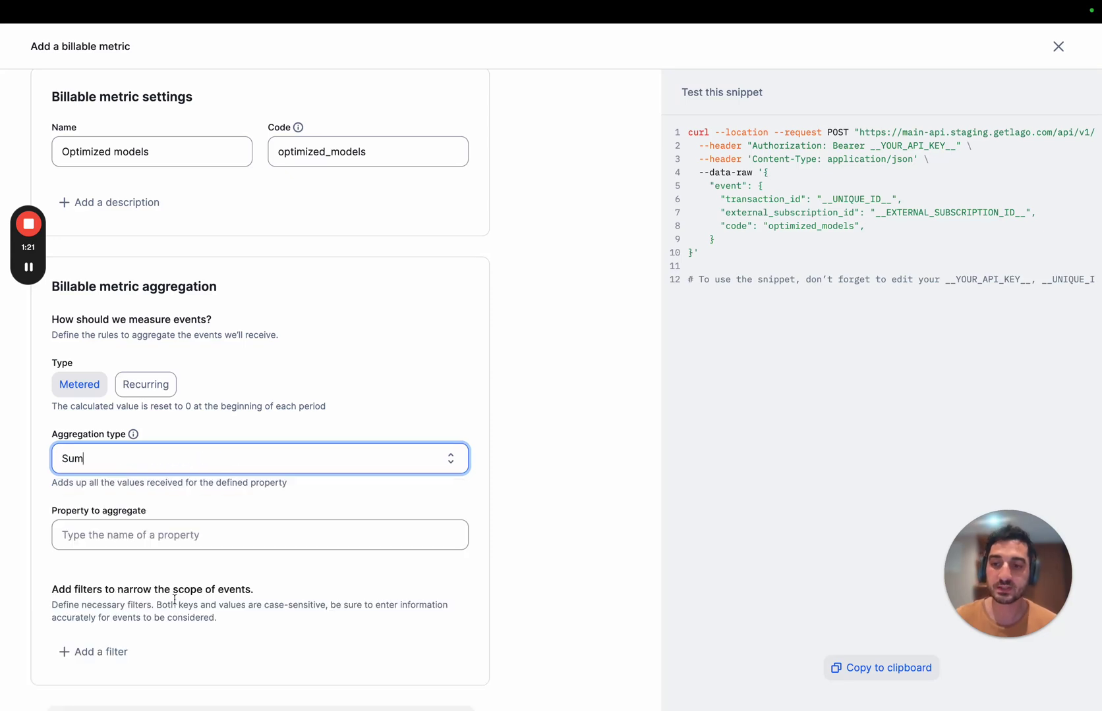
click(168, 534)
text(tokens)
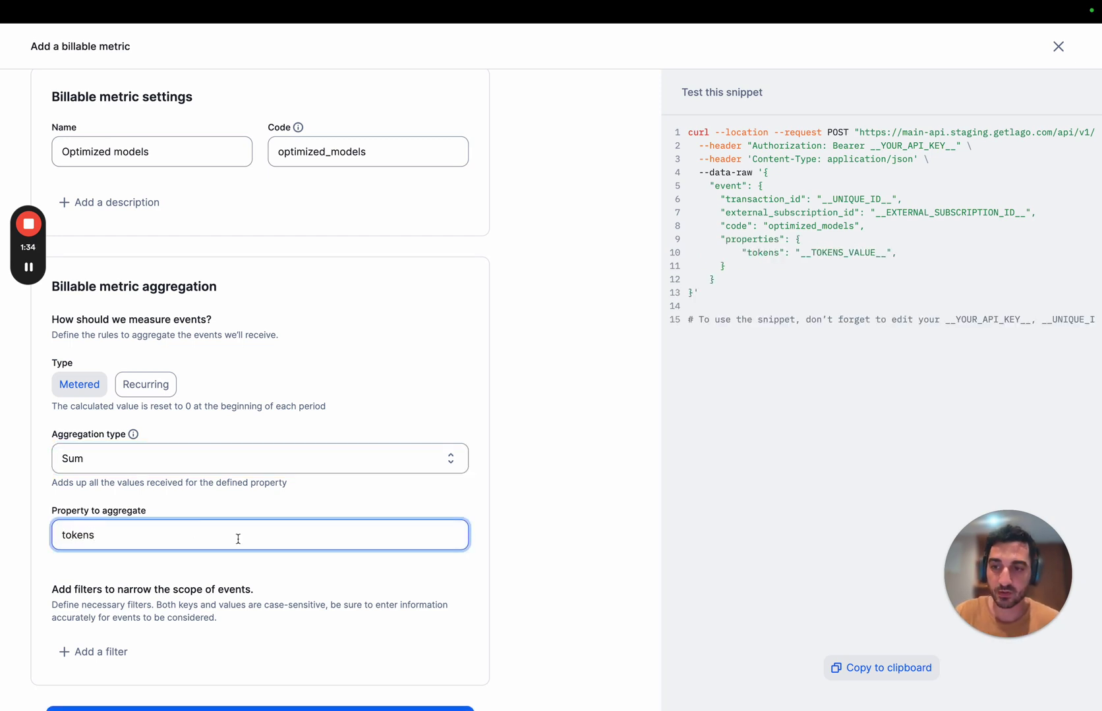
Step: Review the optimized model names and the Input and Output price columns on the Mistral pricing page, and return to Lago
scroll(237, 539, down, 2)
key(ctrl+Left)
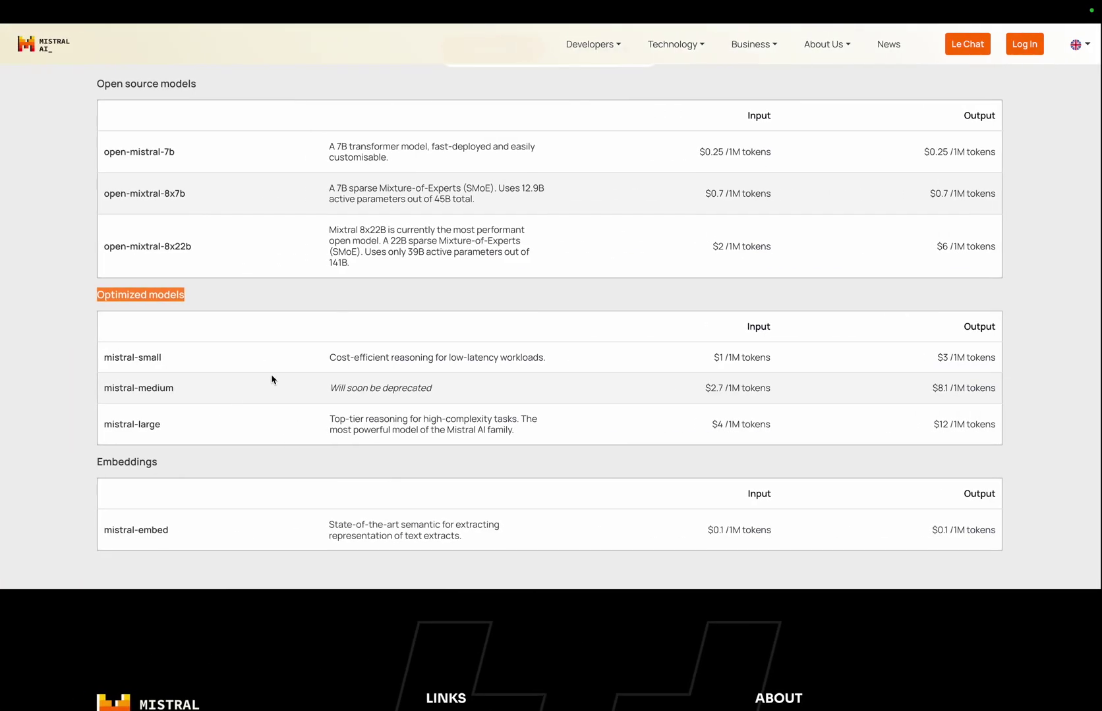
click(105, 360)
drag(106, 360, 167, 361)
click(188, 364)
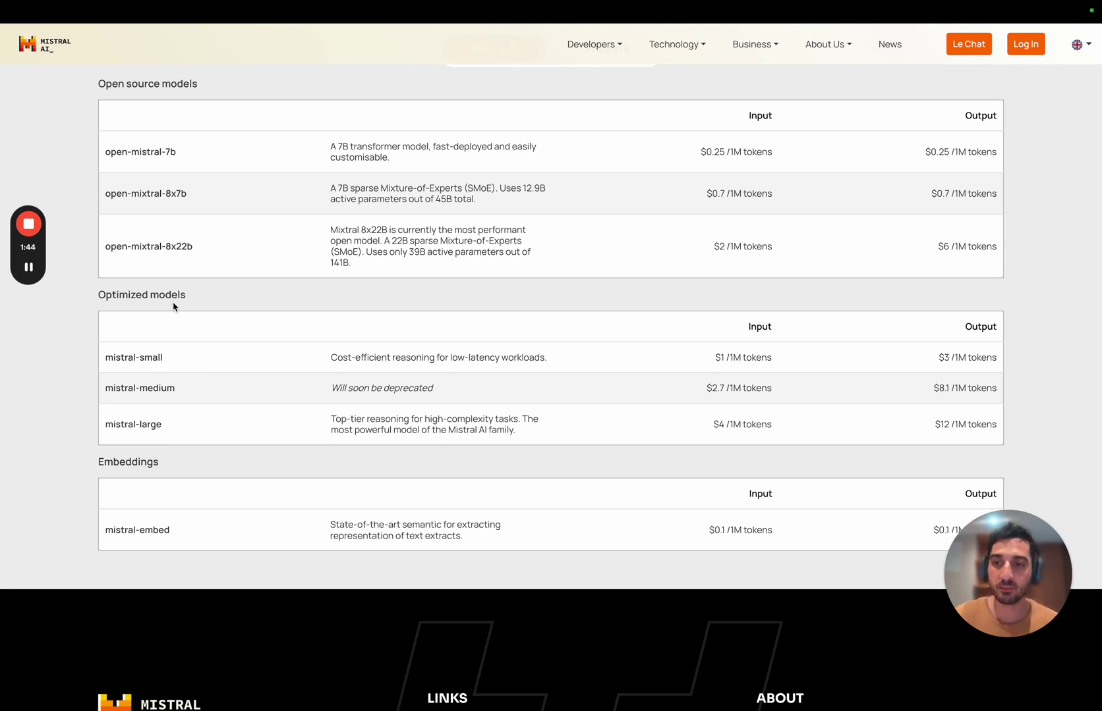
drag(105, 348, 152, 352)
click(201, 344)
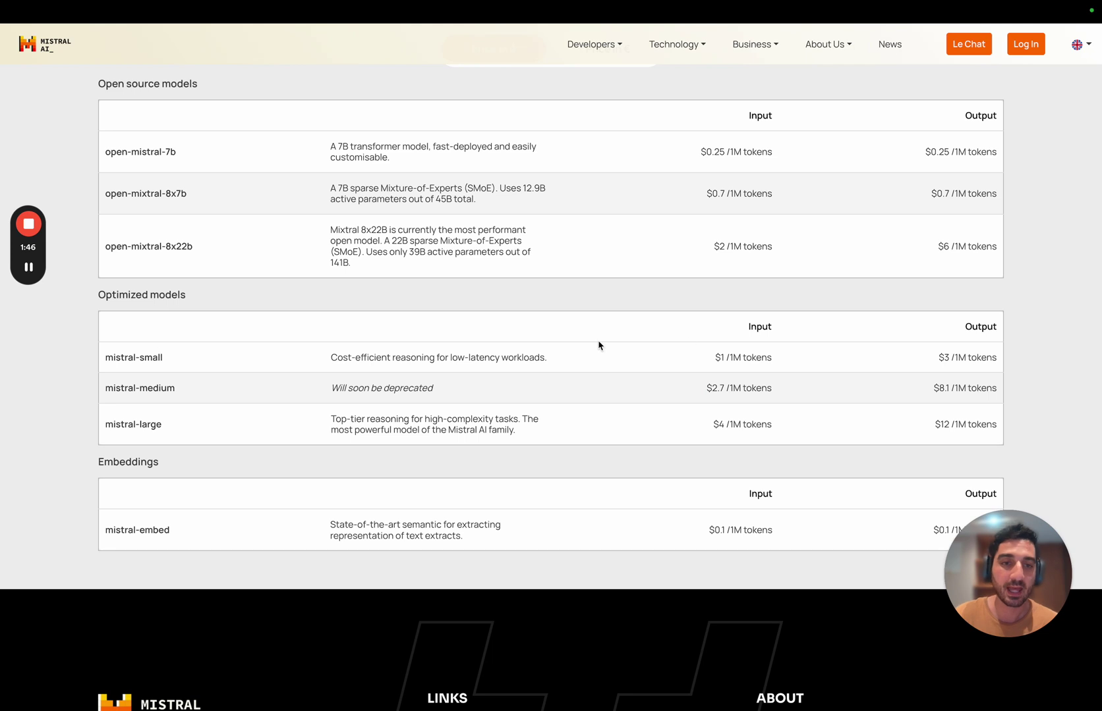
double_click(759, 327)
click(972, 326)
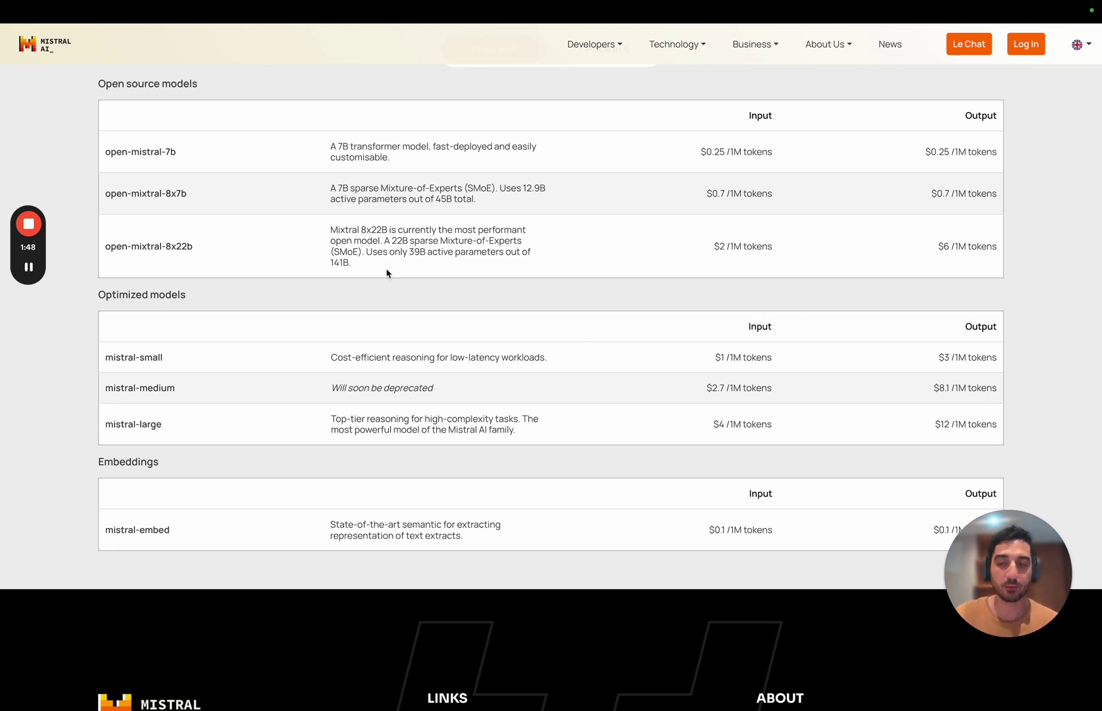
key(ctrl+Right)
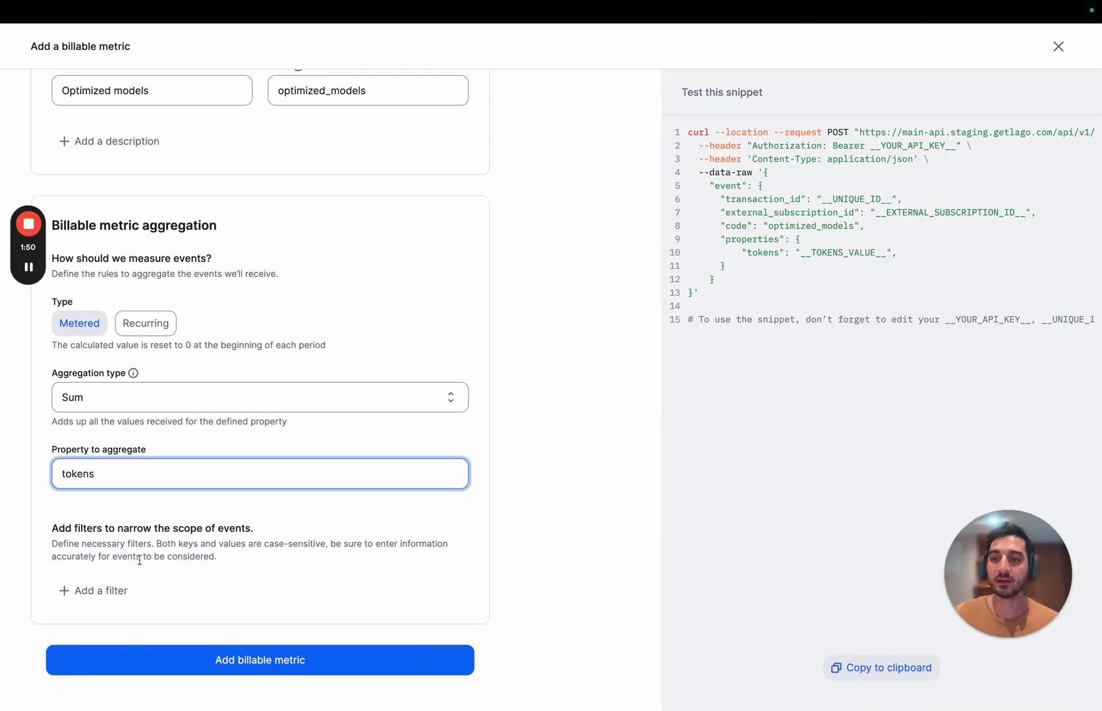
Step: Add a filter with the key models to the billable metric
double_click(87, 529)
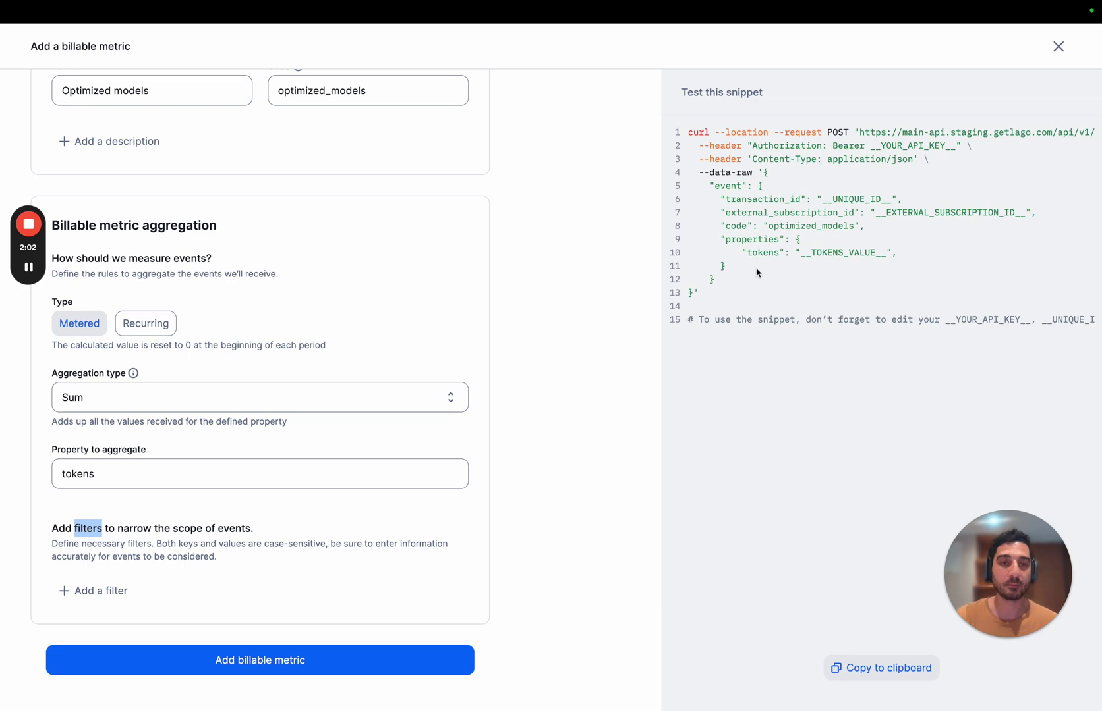
click(743, 243)
double_click(729, 243)
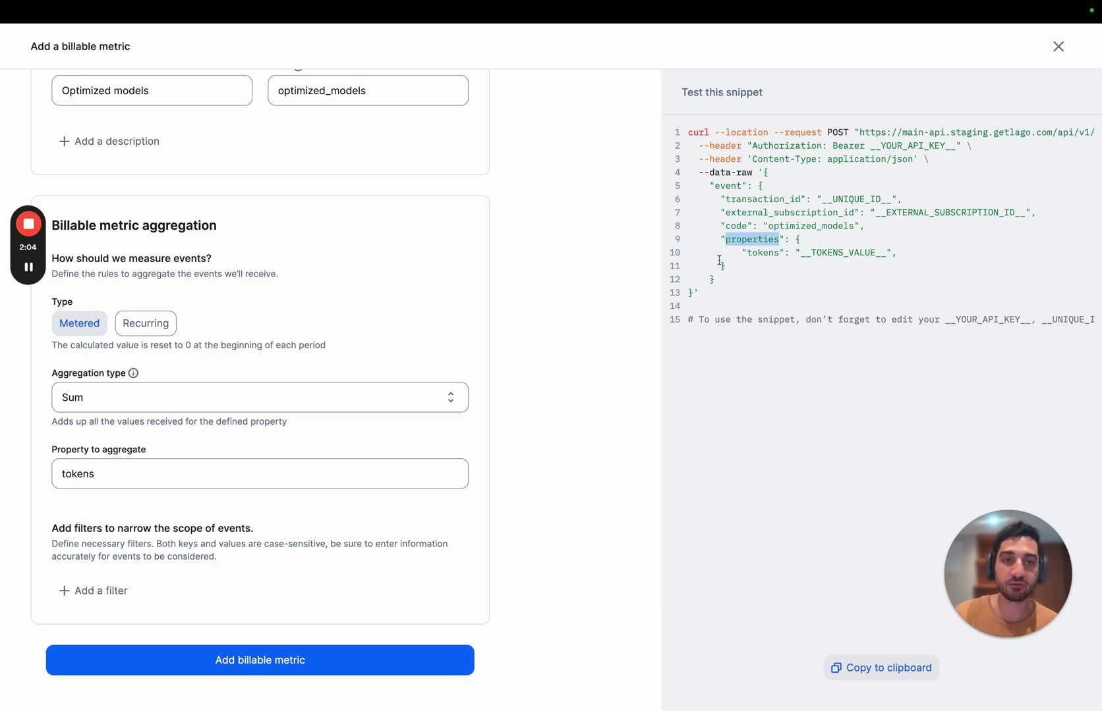
click(681, 373)
click(110, 591)
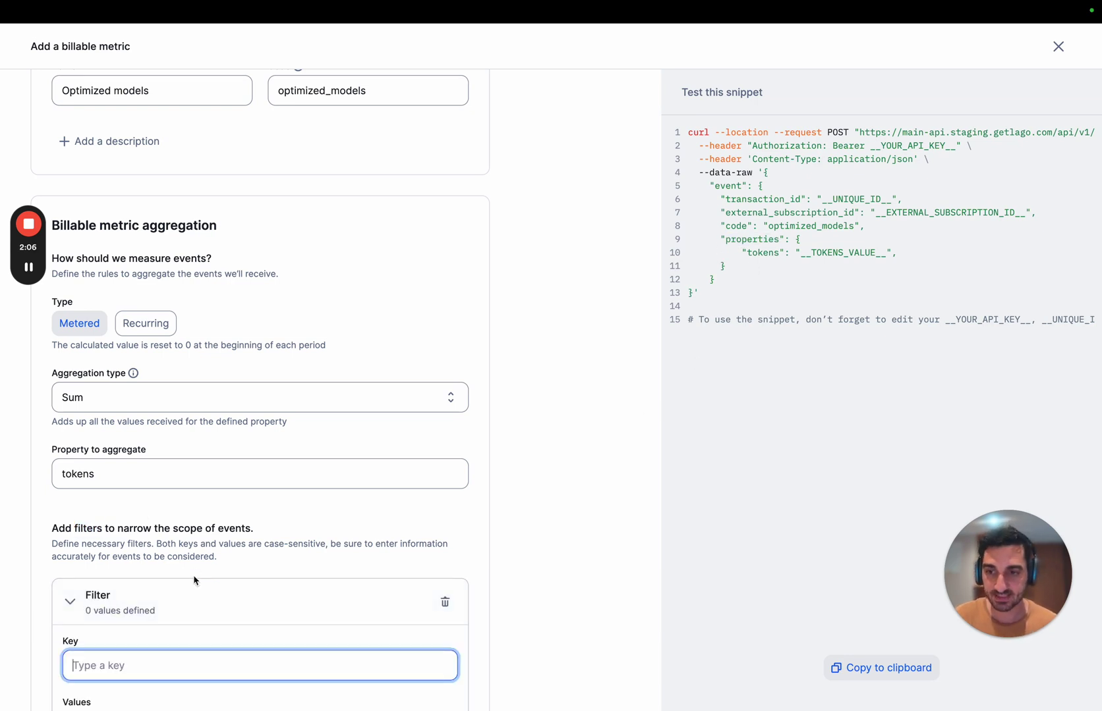
scroll(194, 579, down, 3)
key(ctrl+Left)
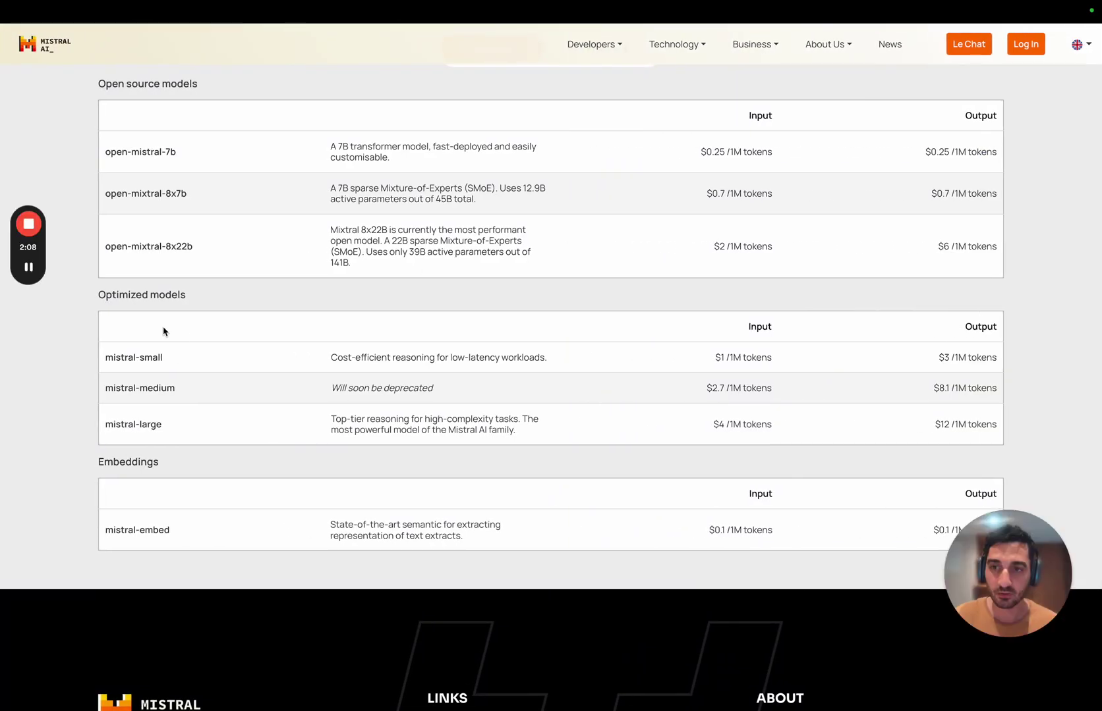
key(ctrl+Right)
text(models)
click(160, 527)
Step: Copy the mistral-small model name from the Mistral pricing page and add it as a value of the models filter
key(ctrl+Left)
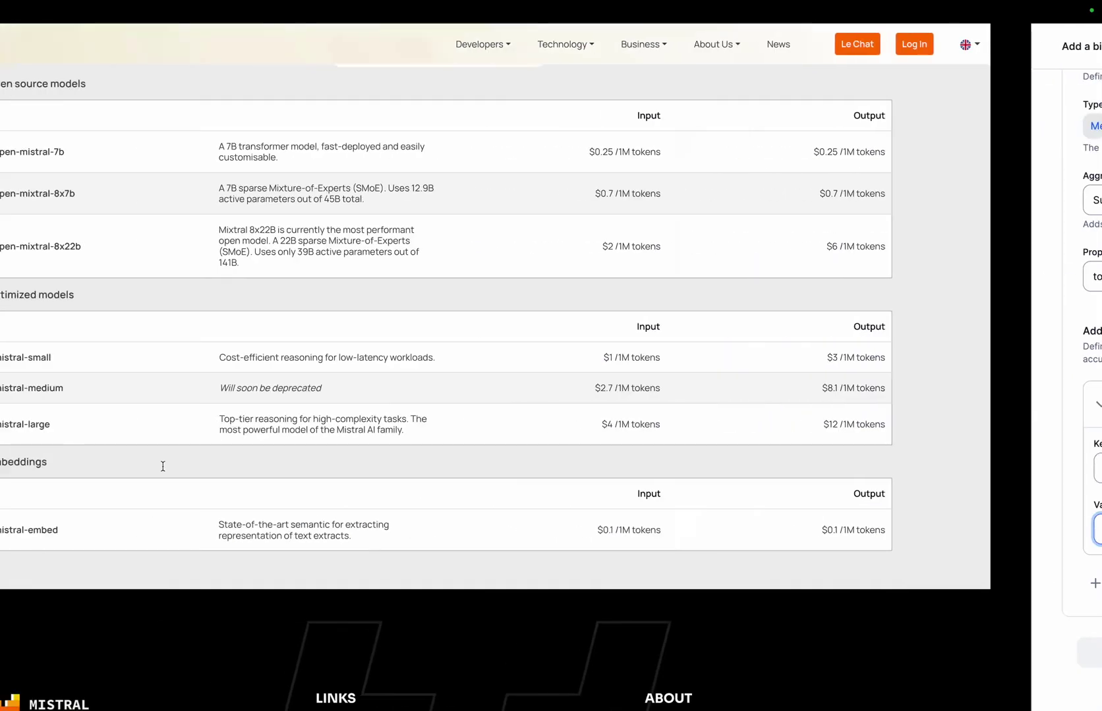
double_click(140, 357)
drag(106, 357, 185, 362)
key(ctrl+c)
key(ctrl+Right)
key(ctrl+v)
key(Return)
Step: Copy the mistral-medium model name from the pricing page and add it as another value of the models filter
key(ctrl+Left)
drag(106, 389, 193, 390)
key(ctrl+c)
key(ctrl+Right)
click(183, 566)
key(ctrl+v)
key(Return)
Step: Copy the mistral-large model name from the pricing page, add it as a models filter value, and collapse the filter
key(ctrl+Left)
drag(105, 425, 194, 430)
key(ctrl+c)
key(ctrl+Right)
click(170, 568)
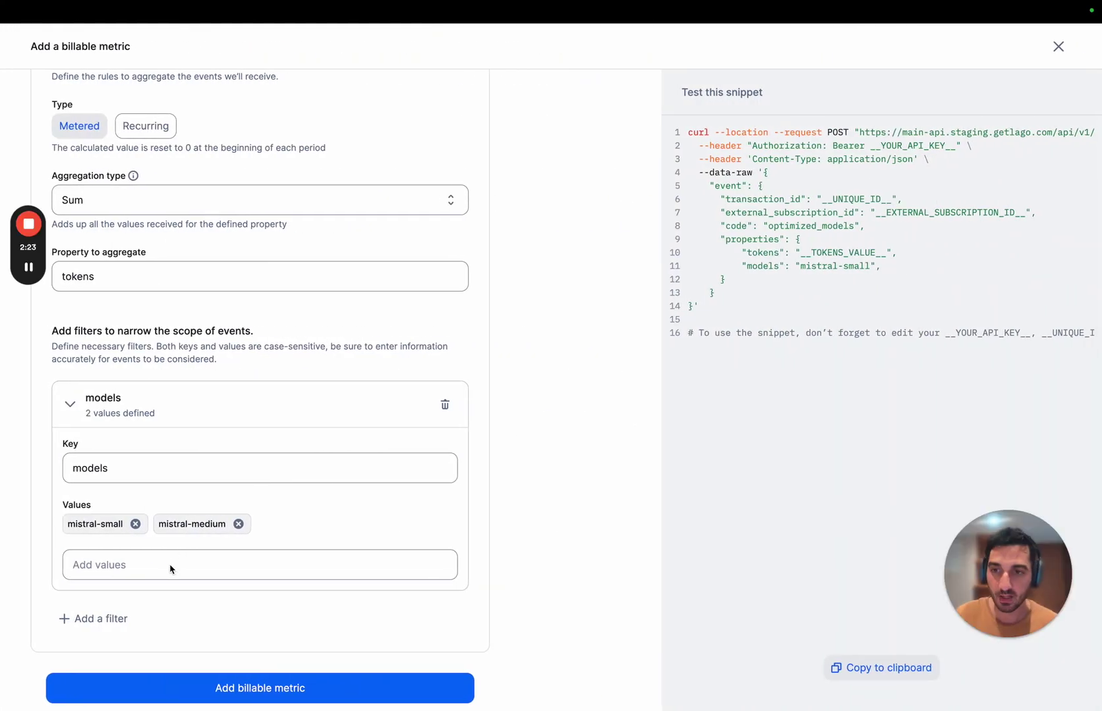
key(ctrl+v)
key(Return)
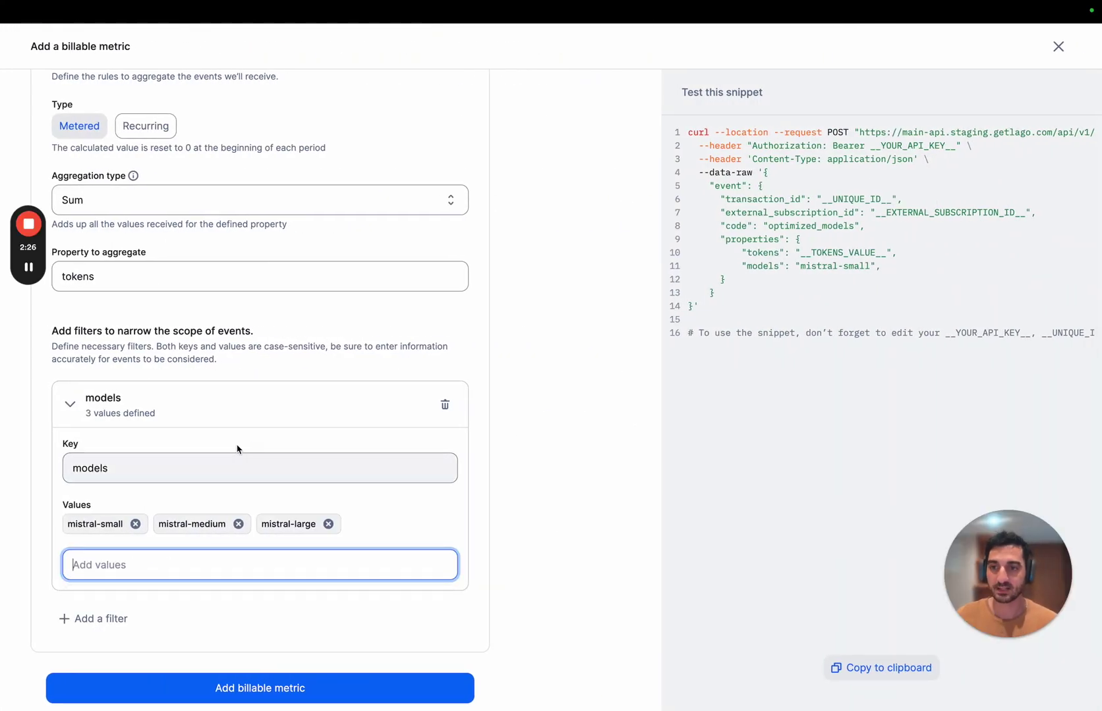
click(217, 423)
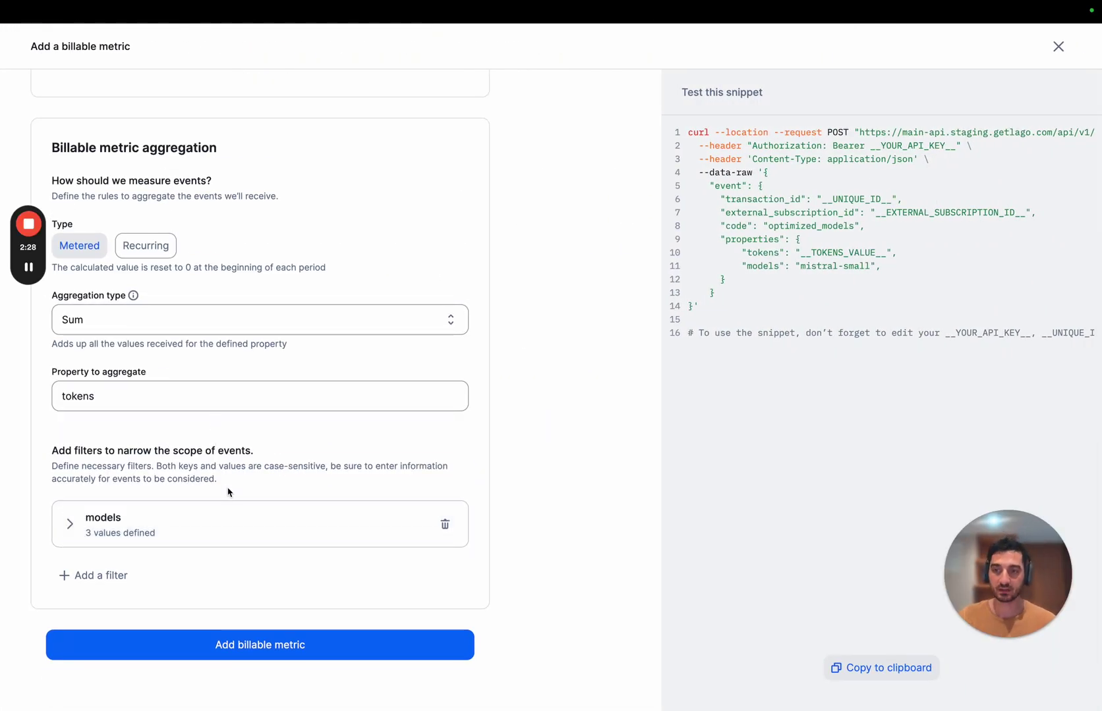
Step: Check the input and output columns on the Mistral pricing page, and add a second billable metric filter with the key type
key(ctrl+Left)
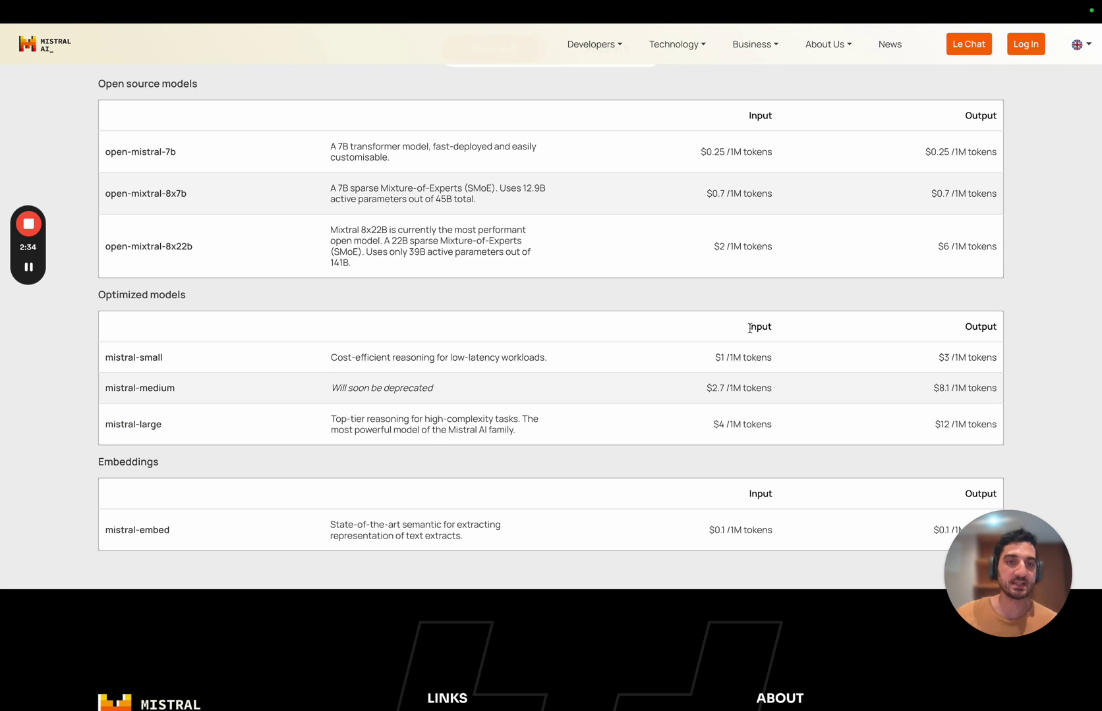
double_click(751, 326)
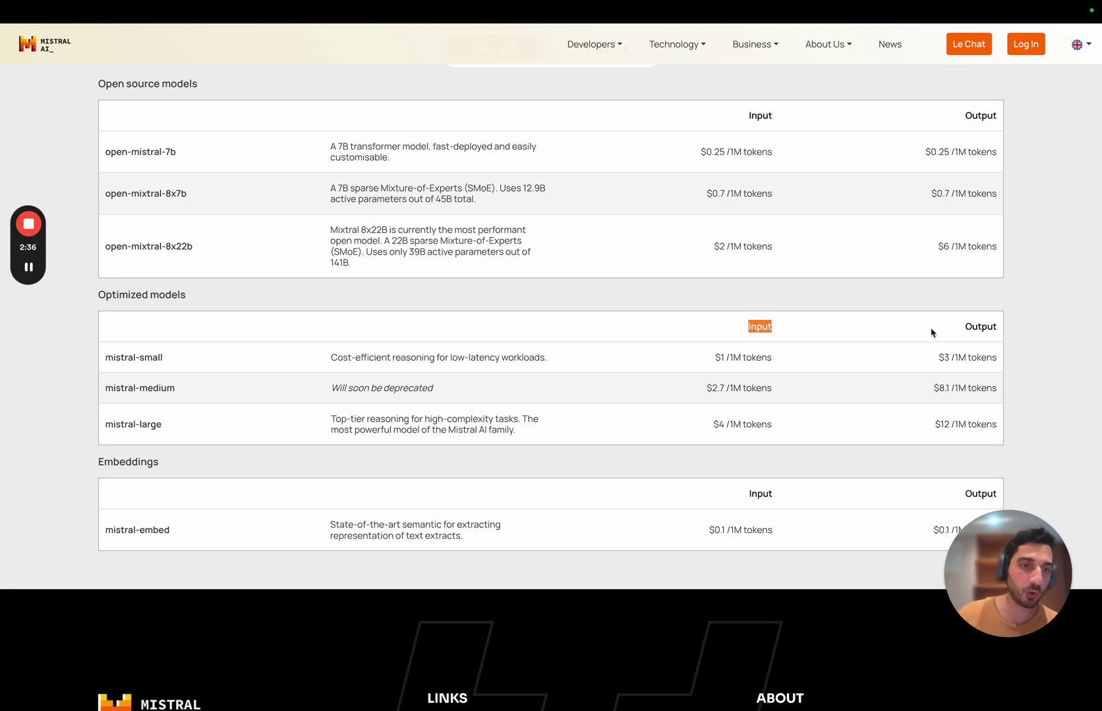
key(ctrl+Right)
click(117, 579)
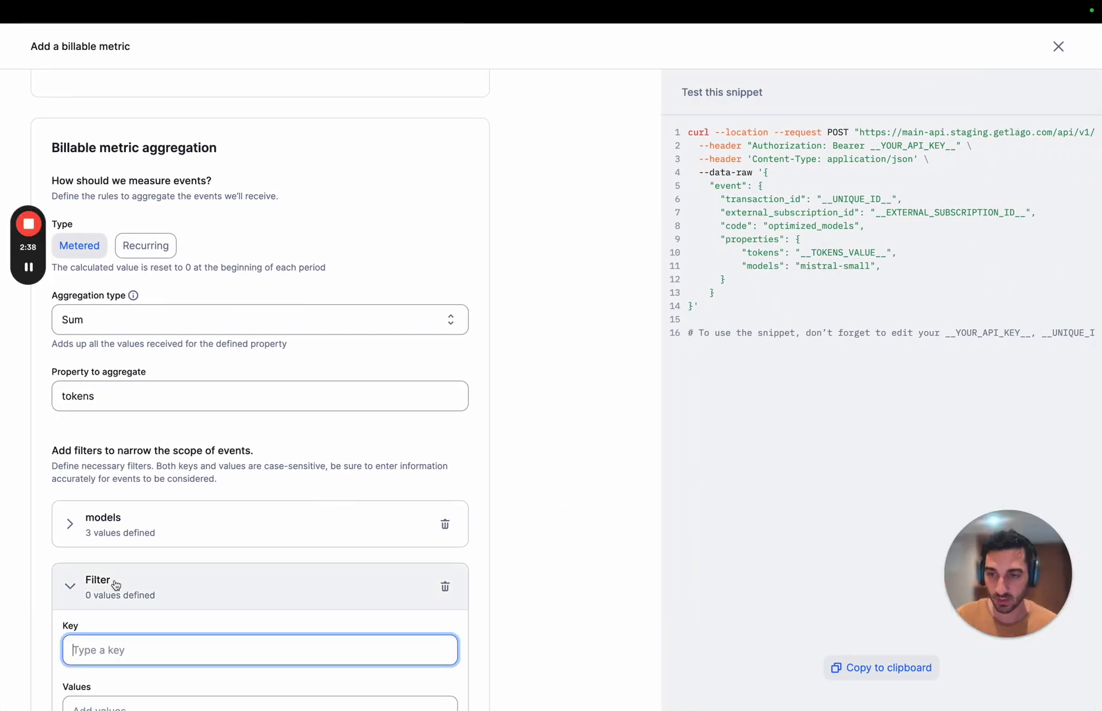
scroll(118, 613, down, 3)
text(type)
Step: Add input and output as values of the type filter, and collapse the filter
click(165, 534)
text(input)
key(Return)
text(output)
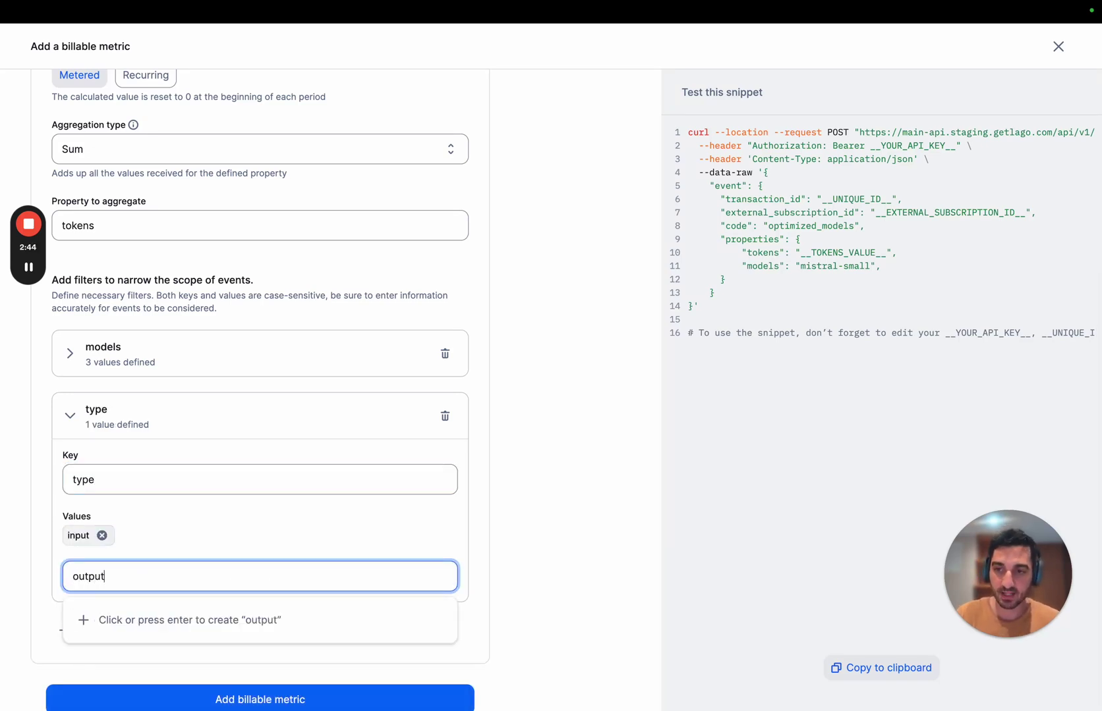
key(Return)
click(667, 388)
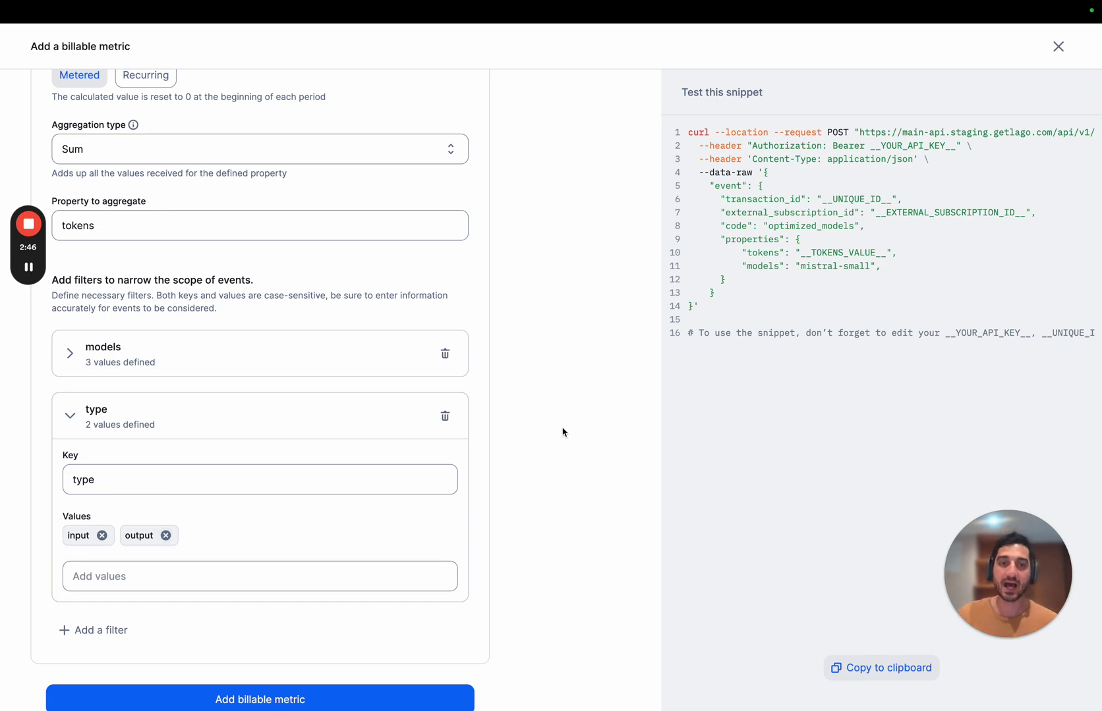
click(206, 434)
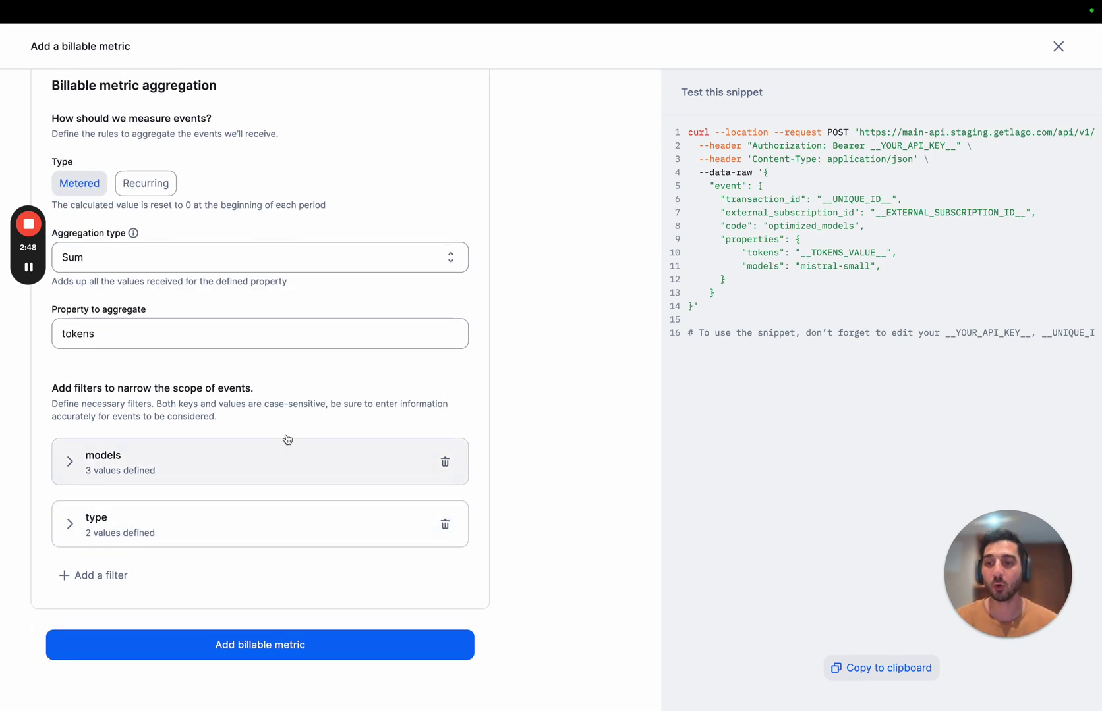
Step: Review the Optimized models metric settings and create the billable metric
scroll(295, 443, up, 5)
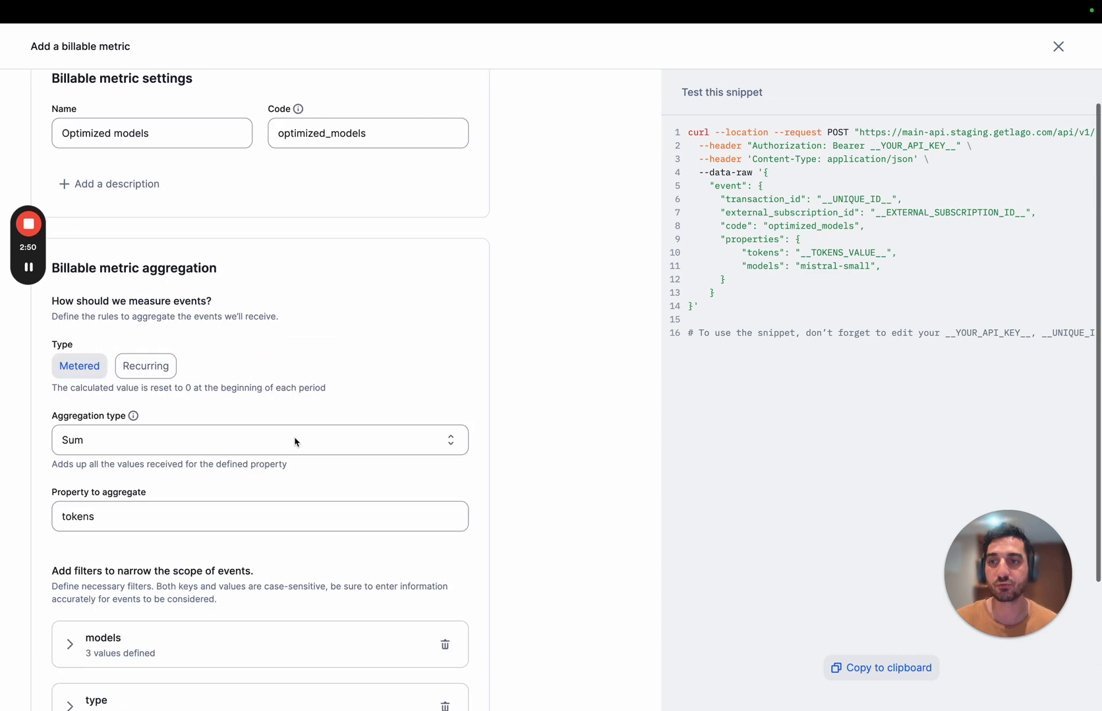
scroll(313, 392, down, 5)
click(327, 644)
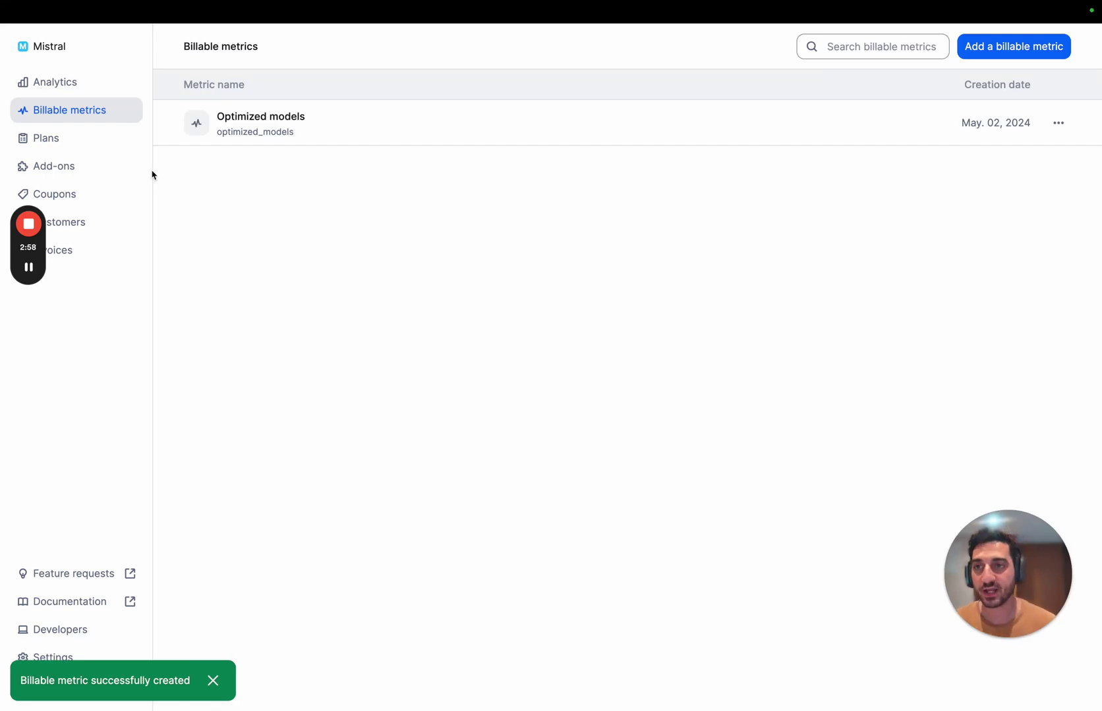
Step: Start a new plan named Pay as you go with the code payg
click(104, 143)
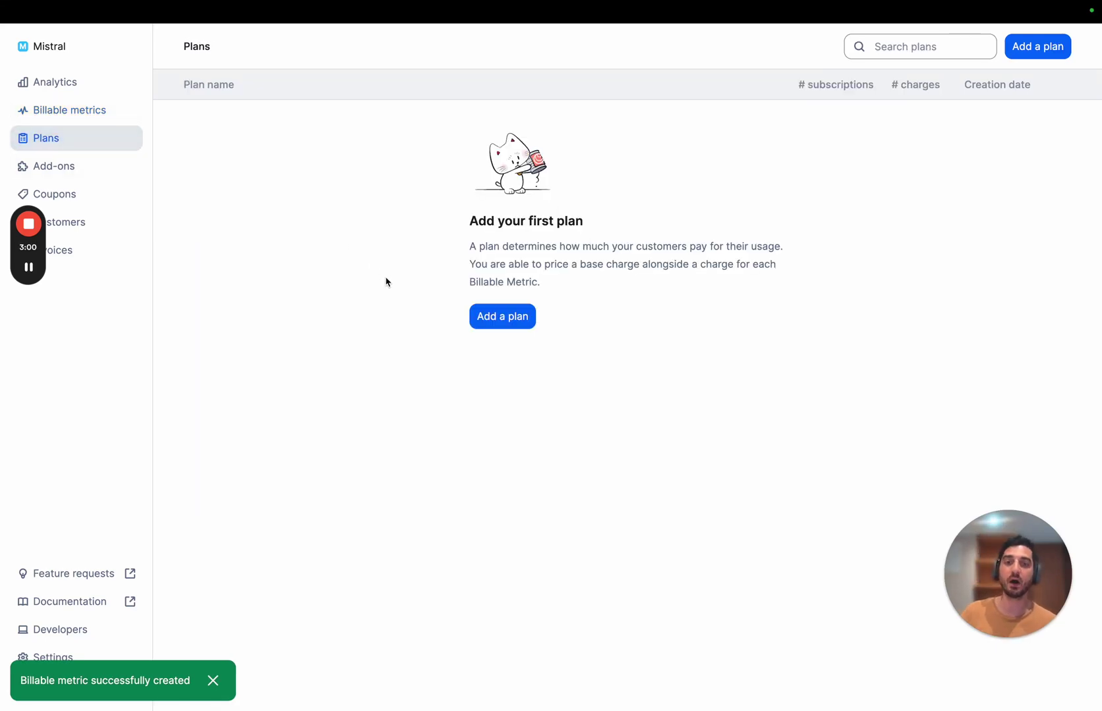
click(504, 319)
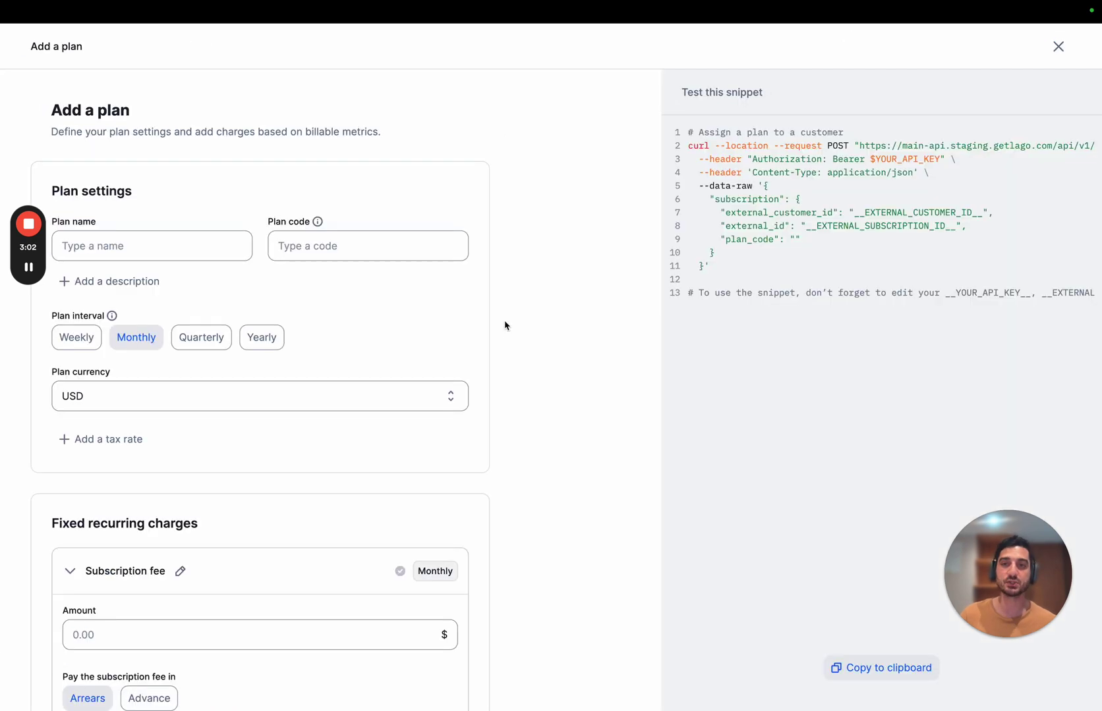
click(201, 245)
text(Pay as you go)
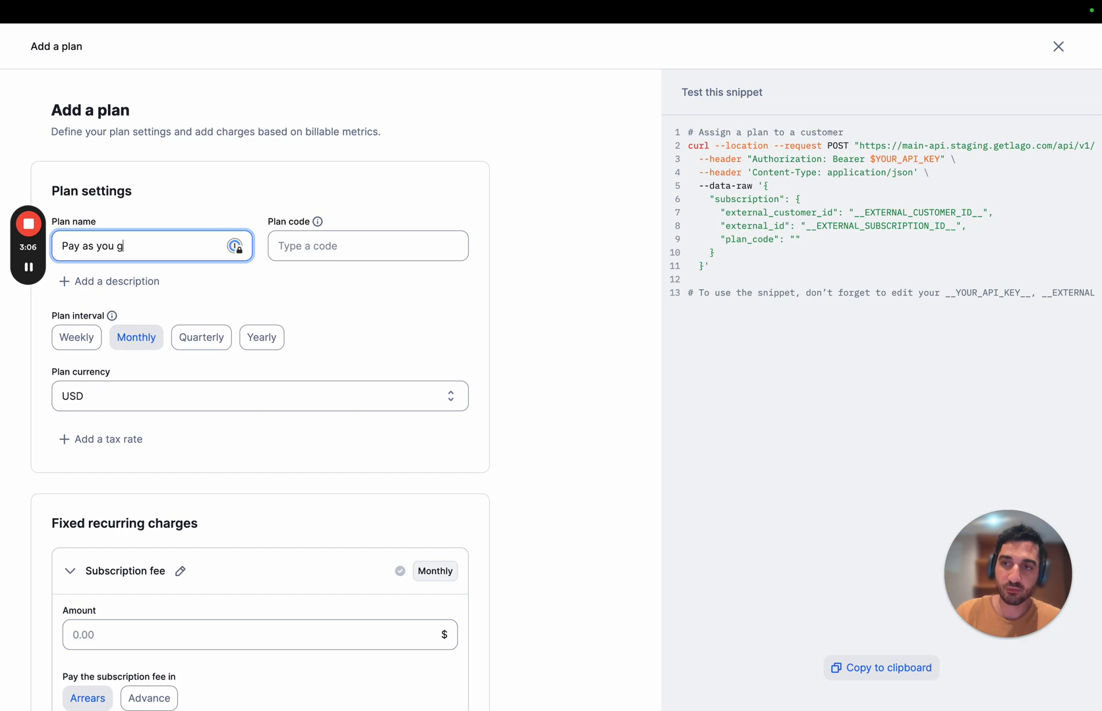
click(278, 246)
text(payg)
Step: Set the plan's subscription fee amount to 0 and collapse the fee section
scroll(245, 298, down, 3)
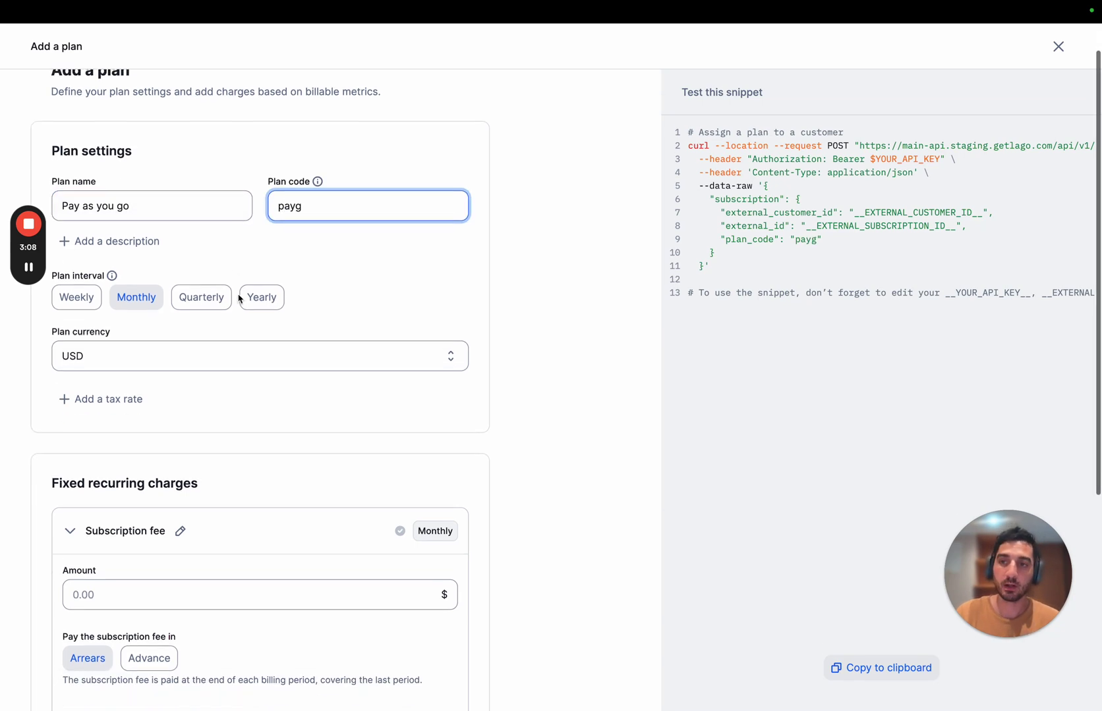
scroll(305, 373, down, 3)
click(202, 400)
text(0)
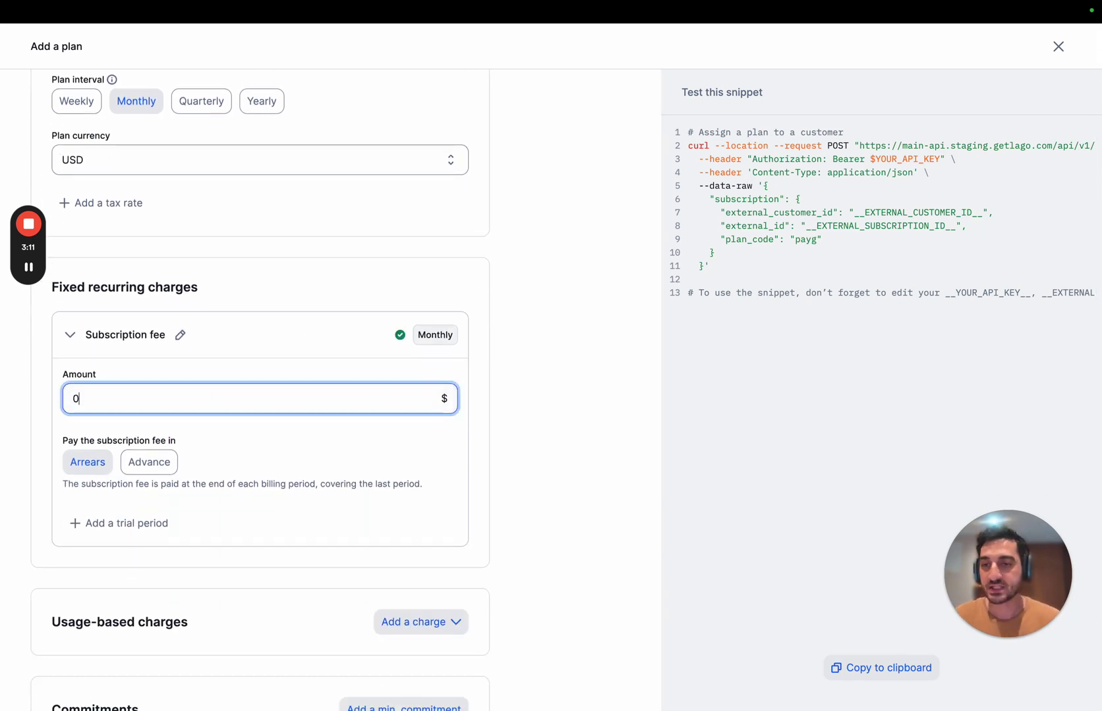
click(125, 346)
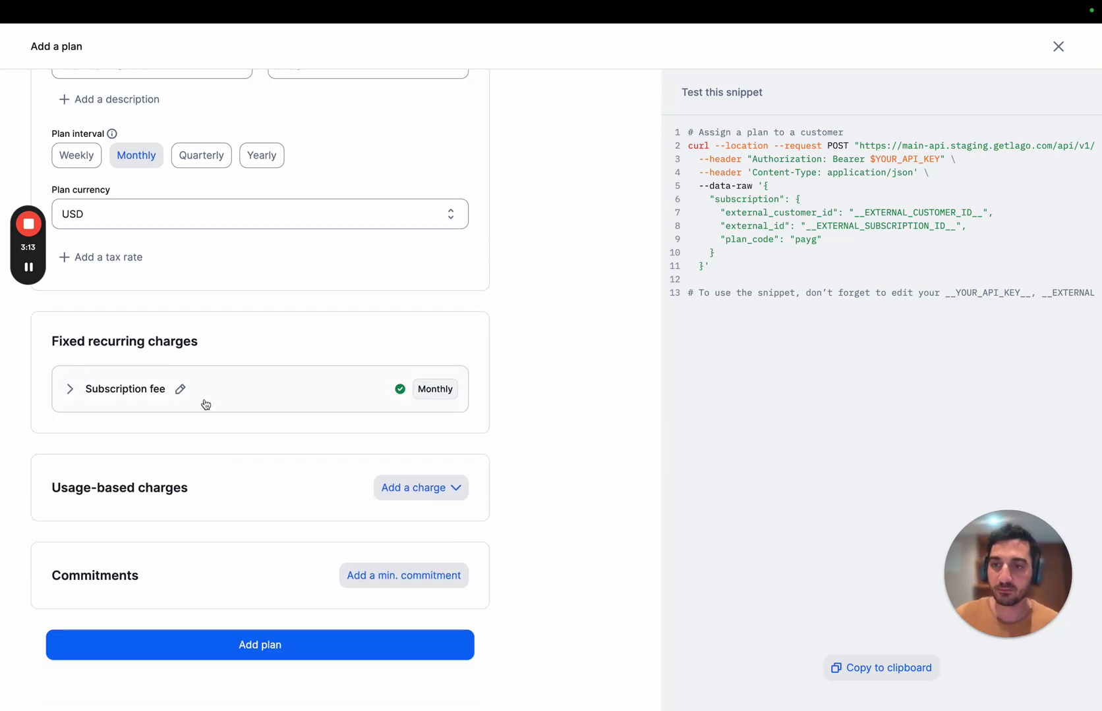
Step: Add a metered usage-based charge for the Optimized models billable metric to the plan
click(451, 499)
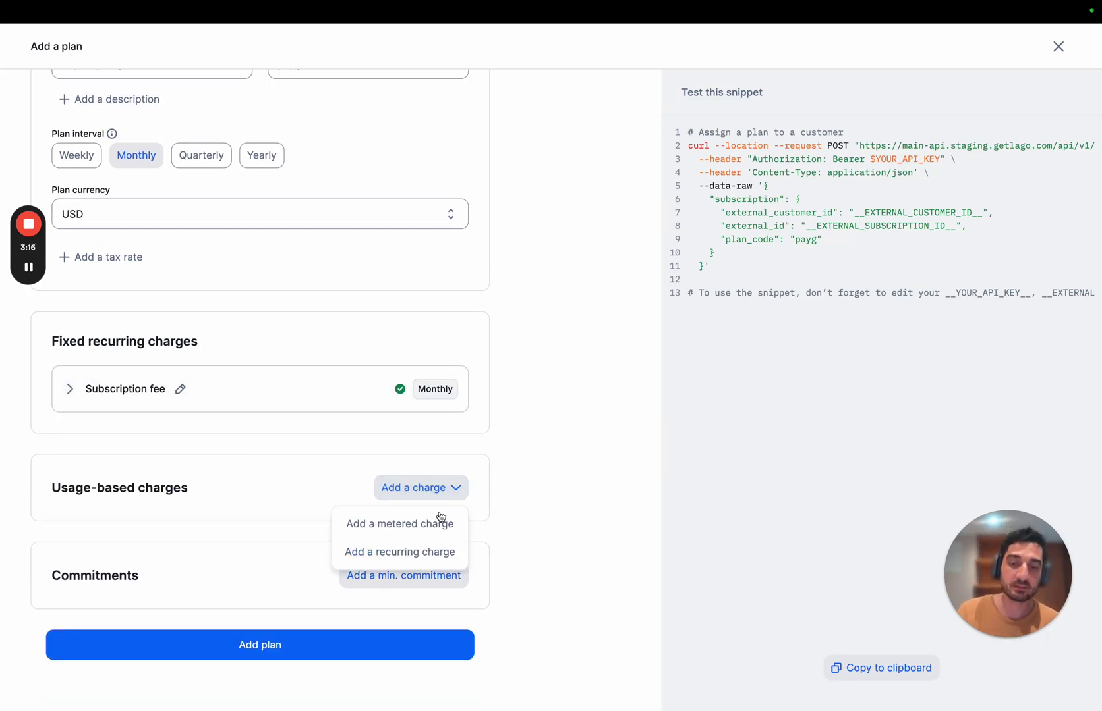
click(435, 525)
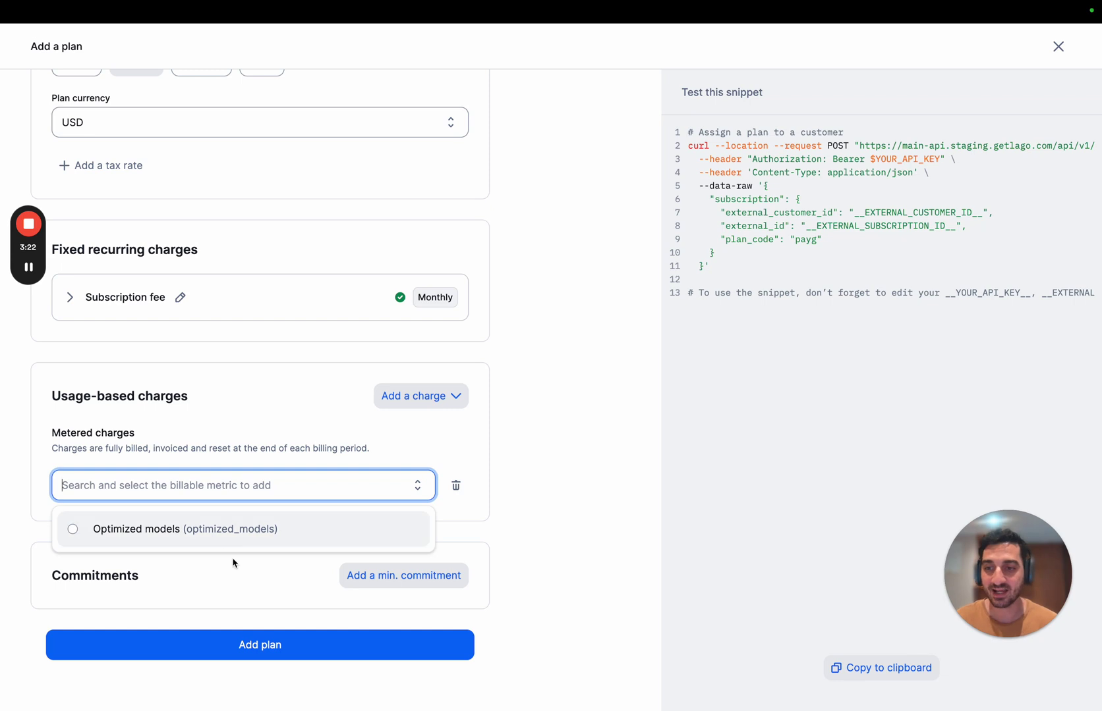
click(198, 531)
scroll(244, 527, down, 5)
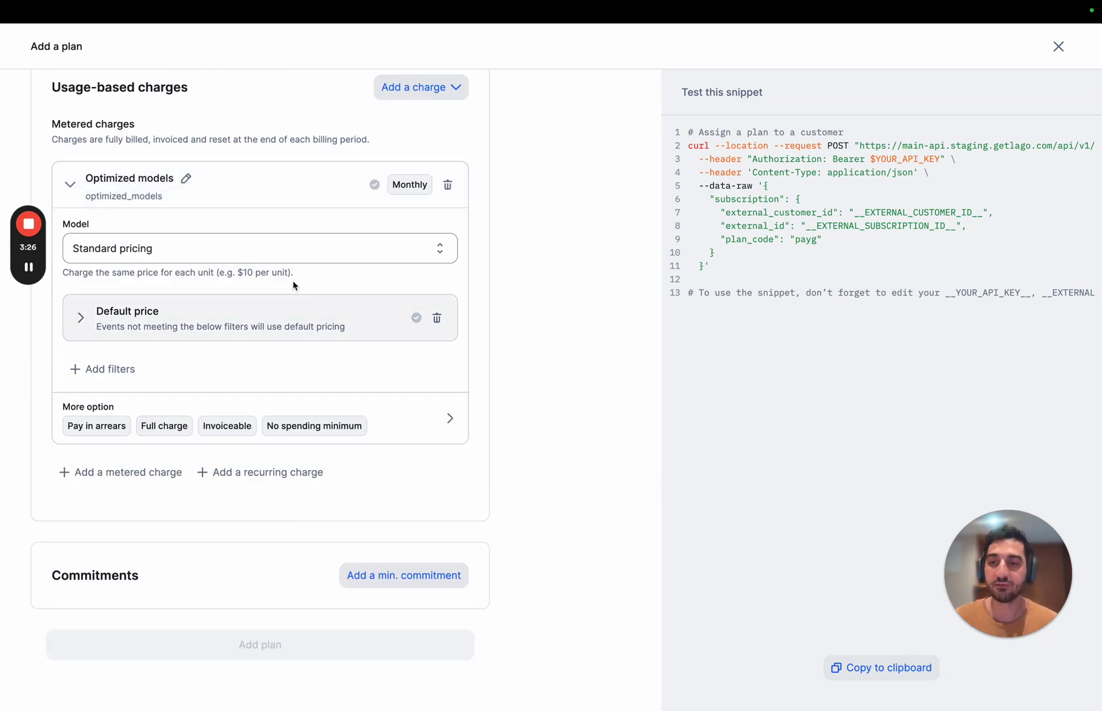
Step: Check the per-1M-token unit on the Mistral pricing page, remove the charge's default price, and set its model to Package pricing
key(ctrl+Left)
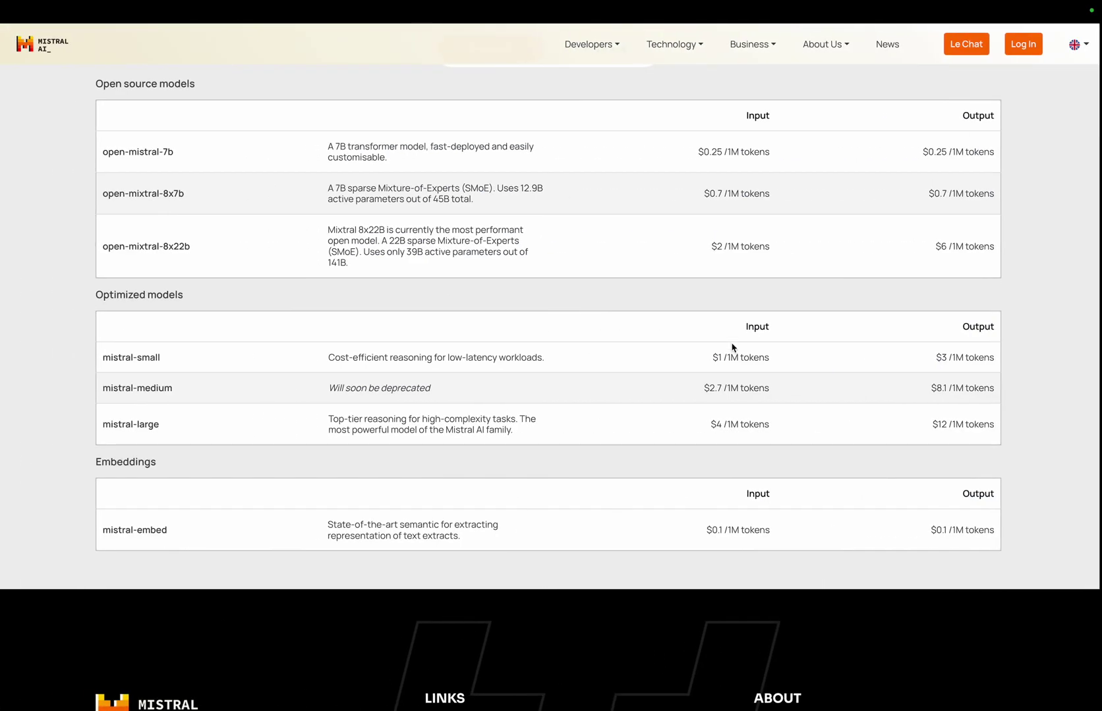
drag(727, 357, 778, 361)
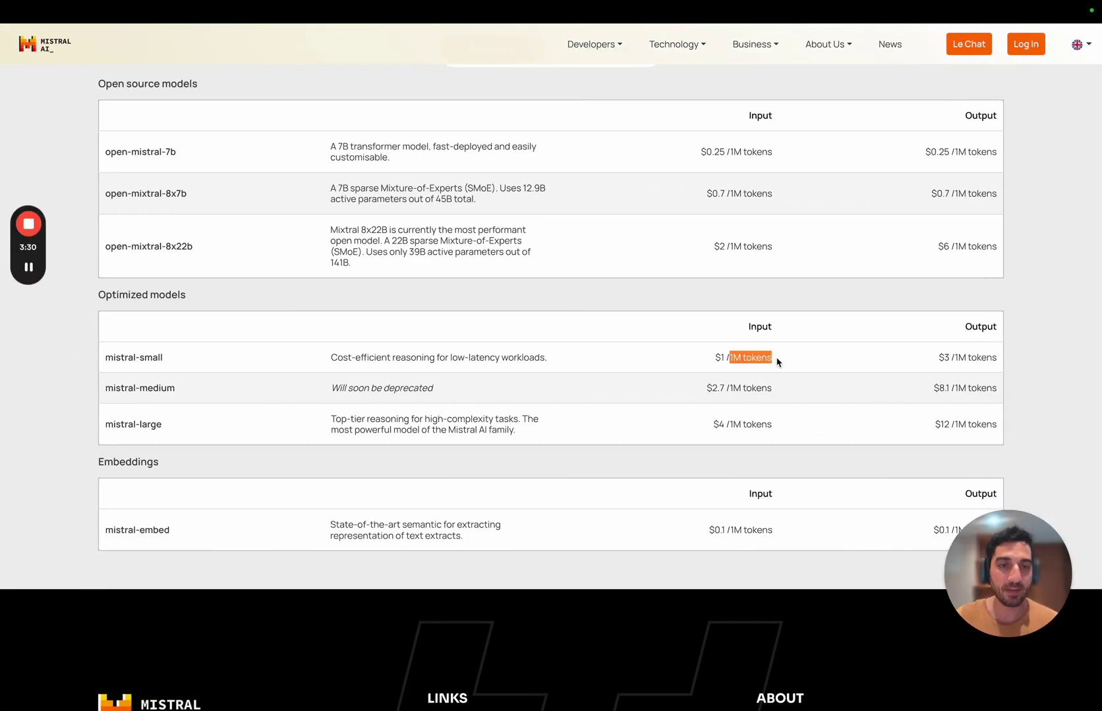
key(ctrl+Right)
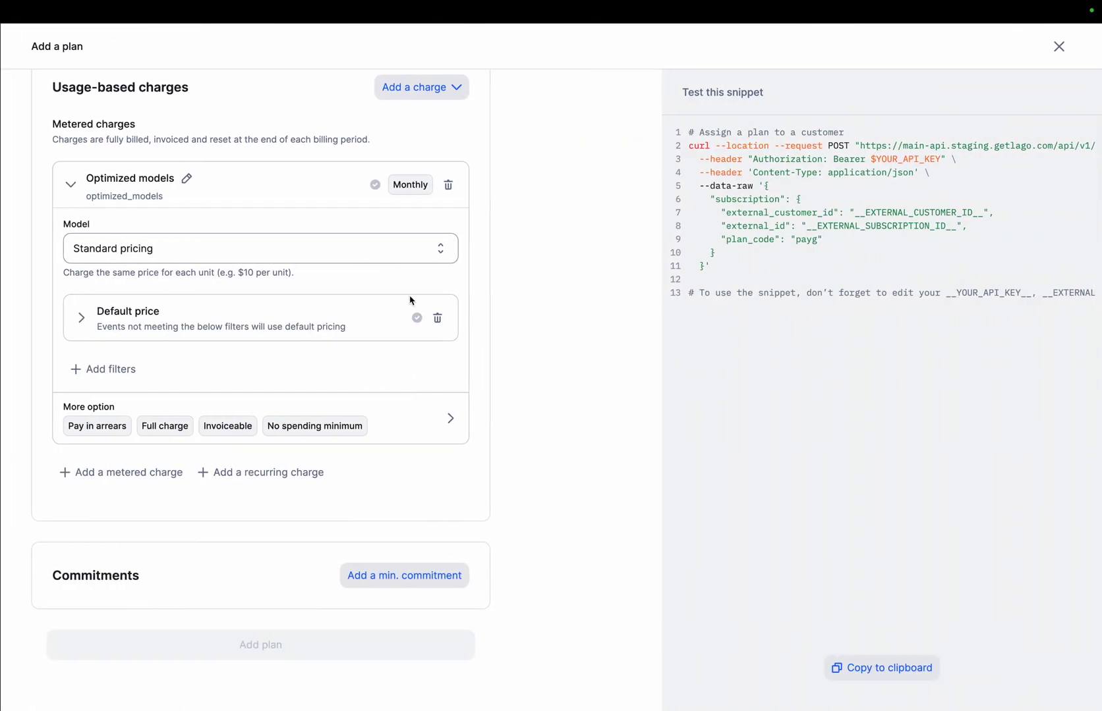
click(435, 315)
click(211, 312)
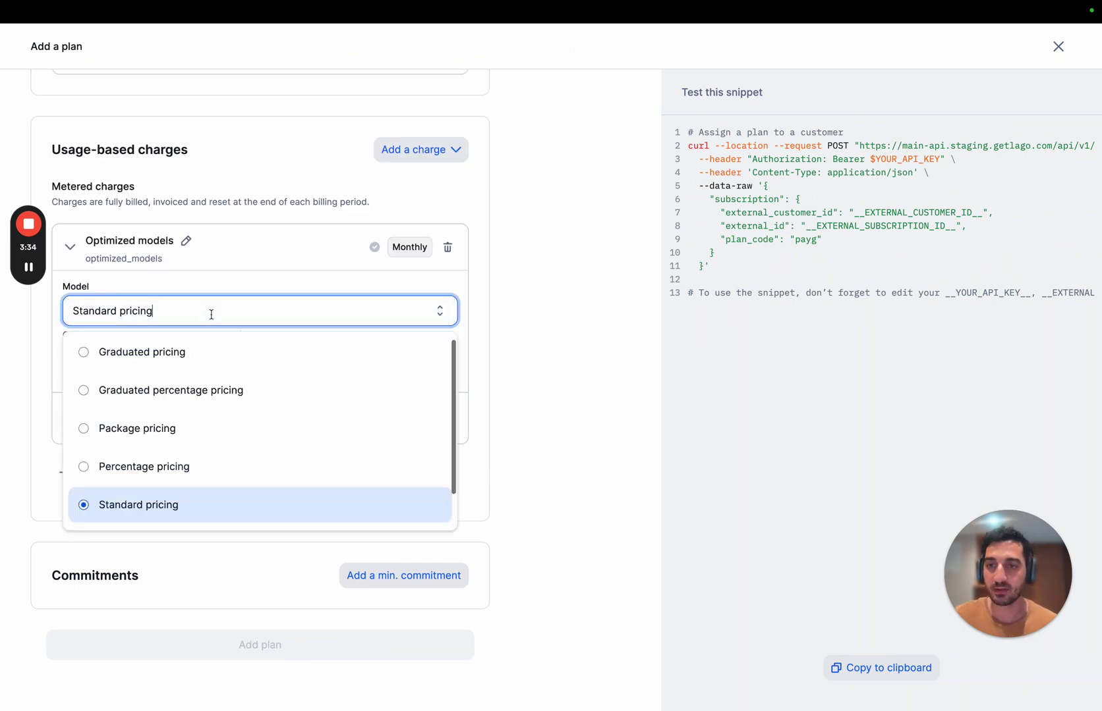
click(212, 424)
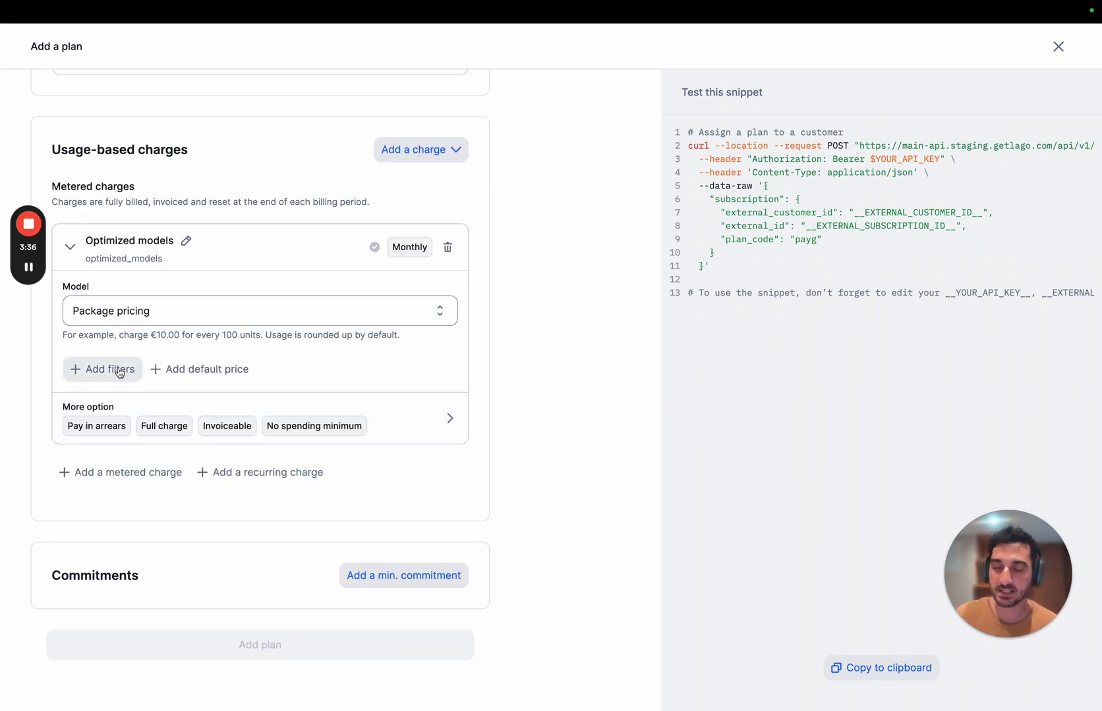
Step: Add a new filter to the Optimized models charge and show its selectable keys and values
click(115, 367)
scroll(210, 461, down, 1)
scroll(210, 462, up, 1)
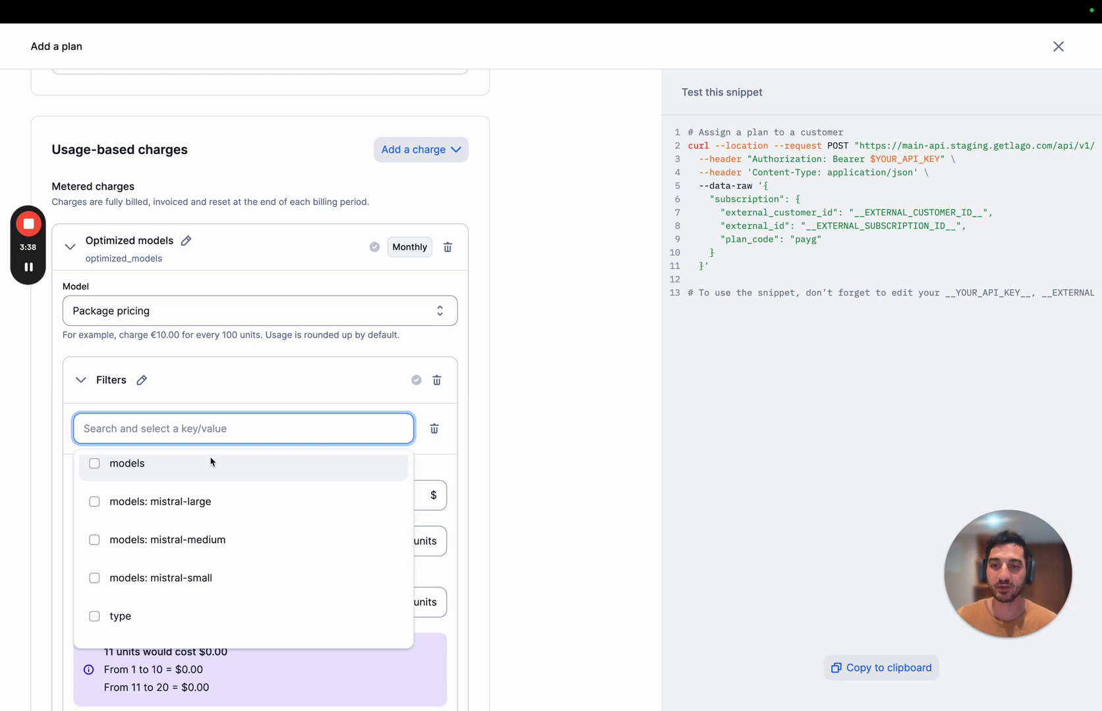
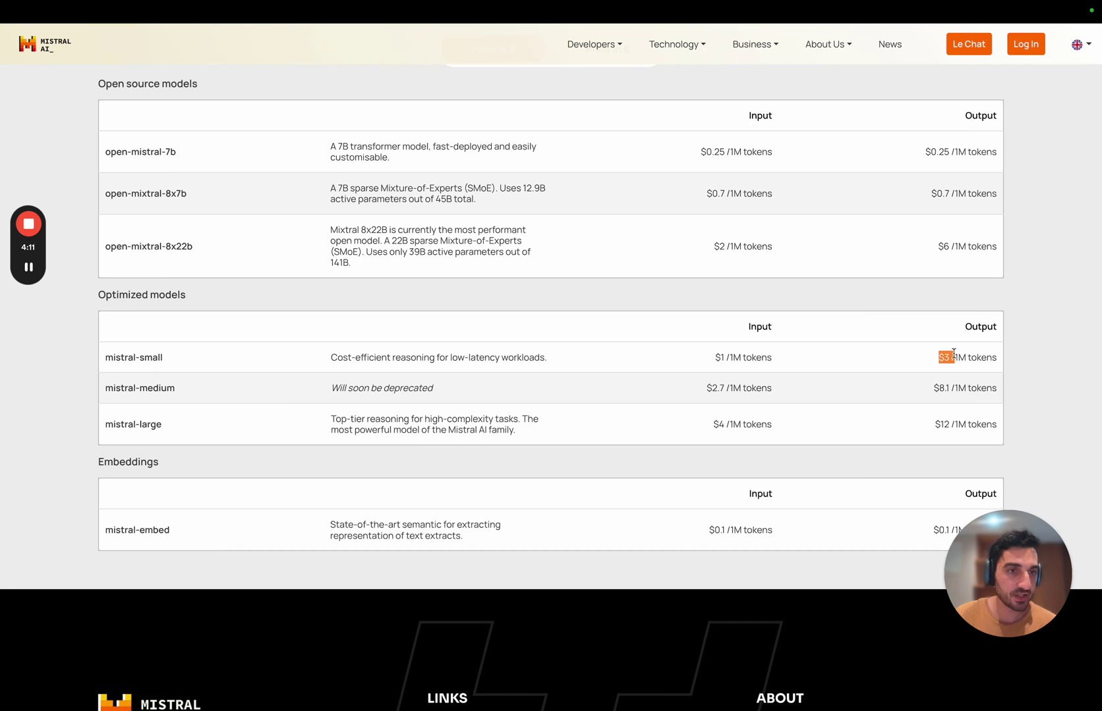
Step: Price the mistral-small output filter at $3 per 1000000 units and collapse it
key(ctrl+Right)
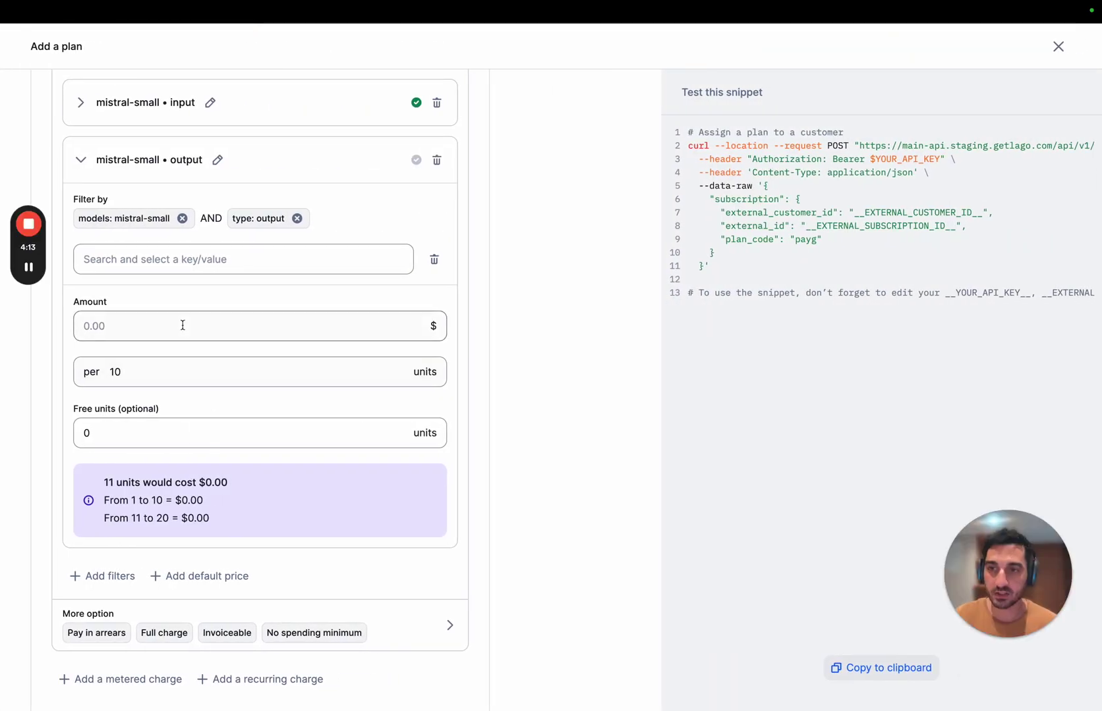
click(183, 325)
text(3)
click(187, 369)
text(00)
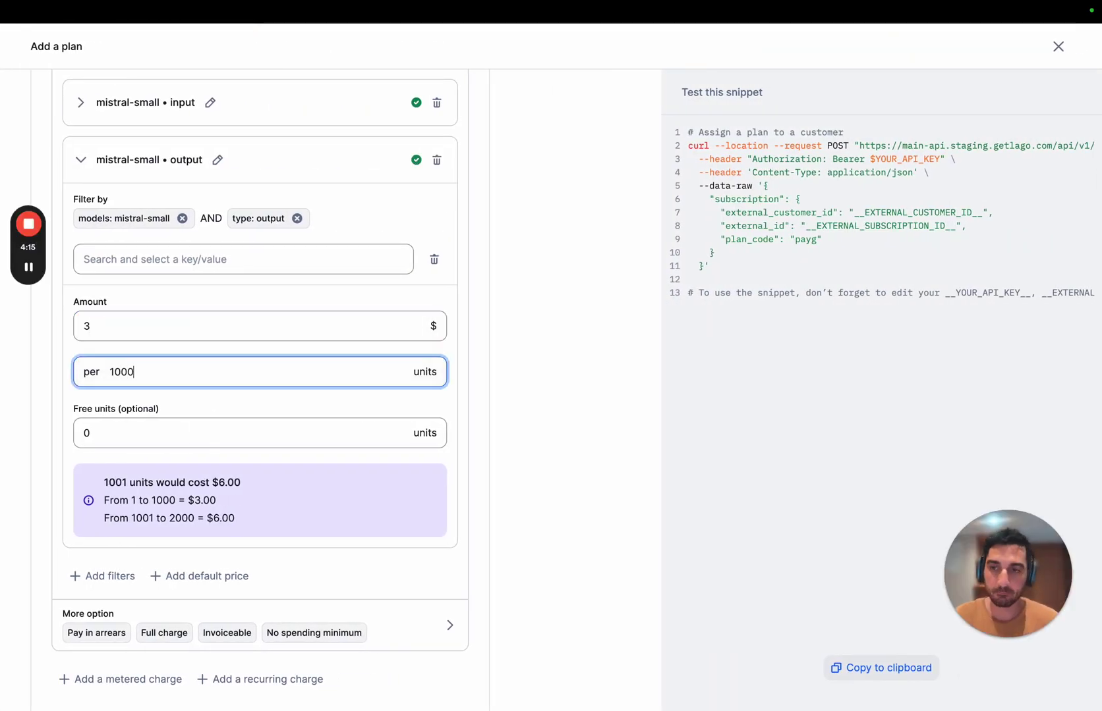
text(000)
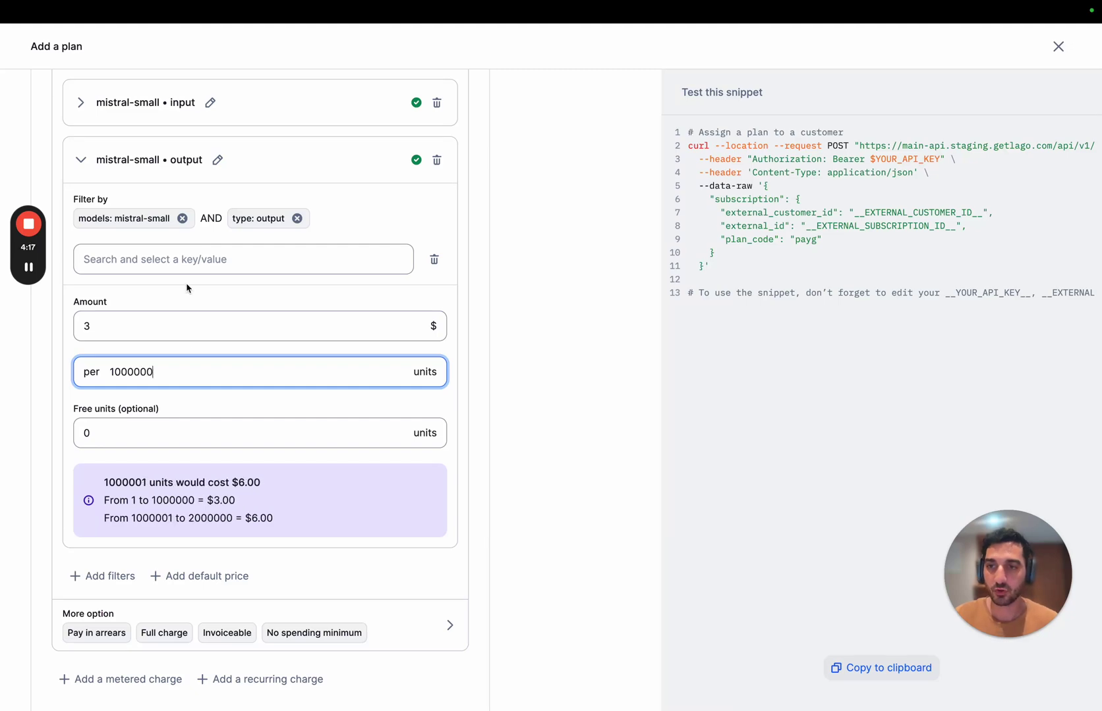
click(180, 162)
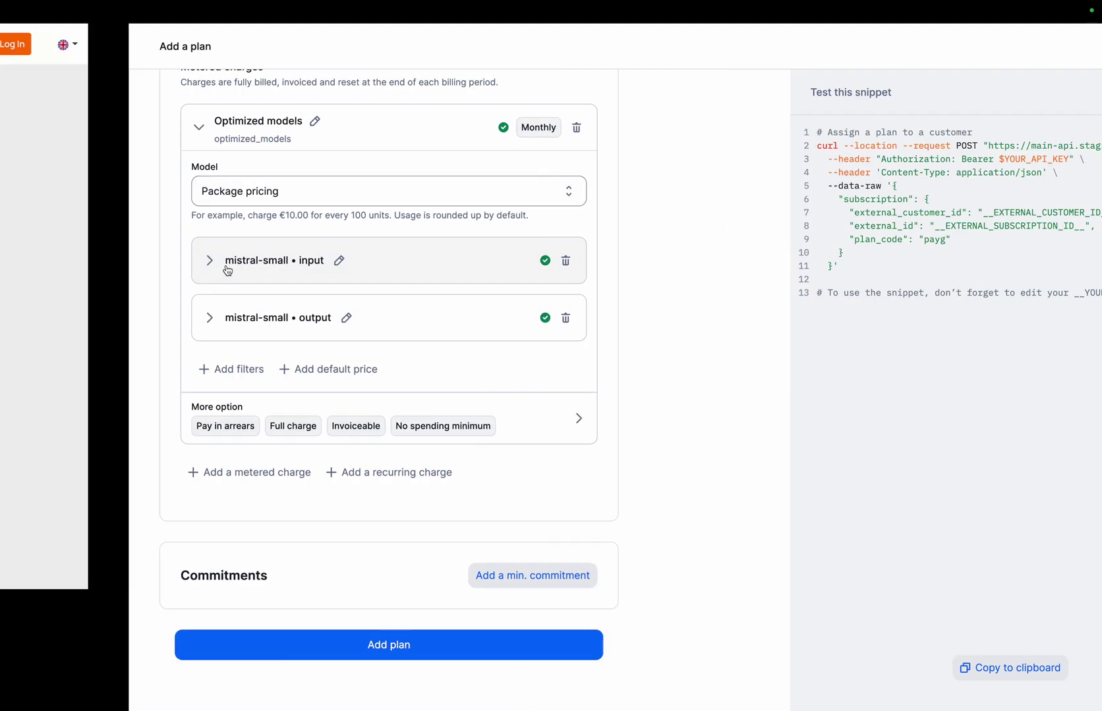
Step: Check the mistral-medium row on the Mistral pricing page, and add a charge filter combining models: mistral-medium and type: input
key(ctrl+Left)
drag(106, 358, 104, 394)
key(ctrl+Right)
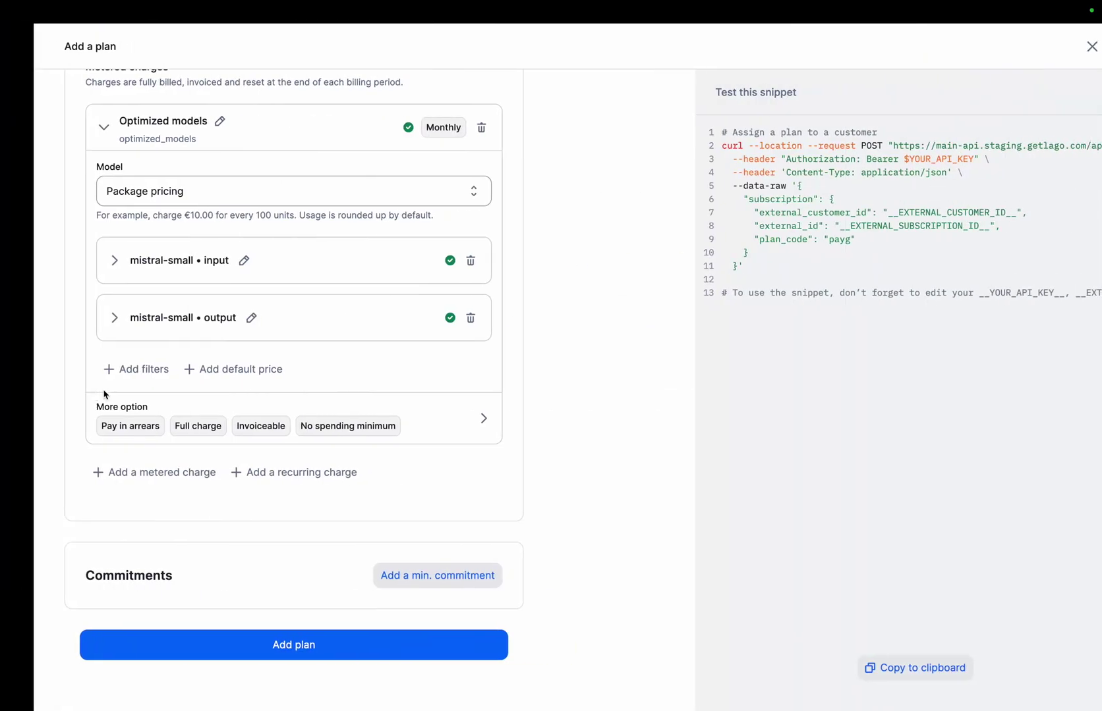
click(132, 367)
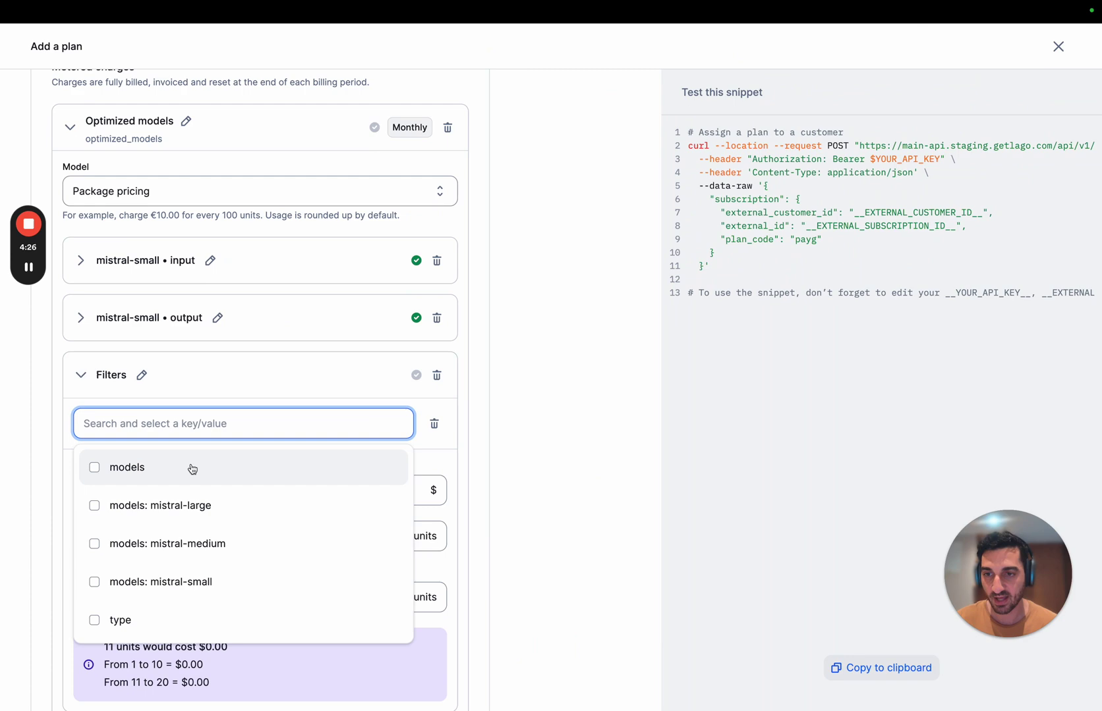
click(216, 543)
scroll(226, 573, down, 2)
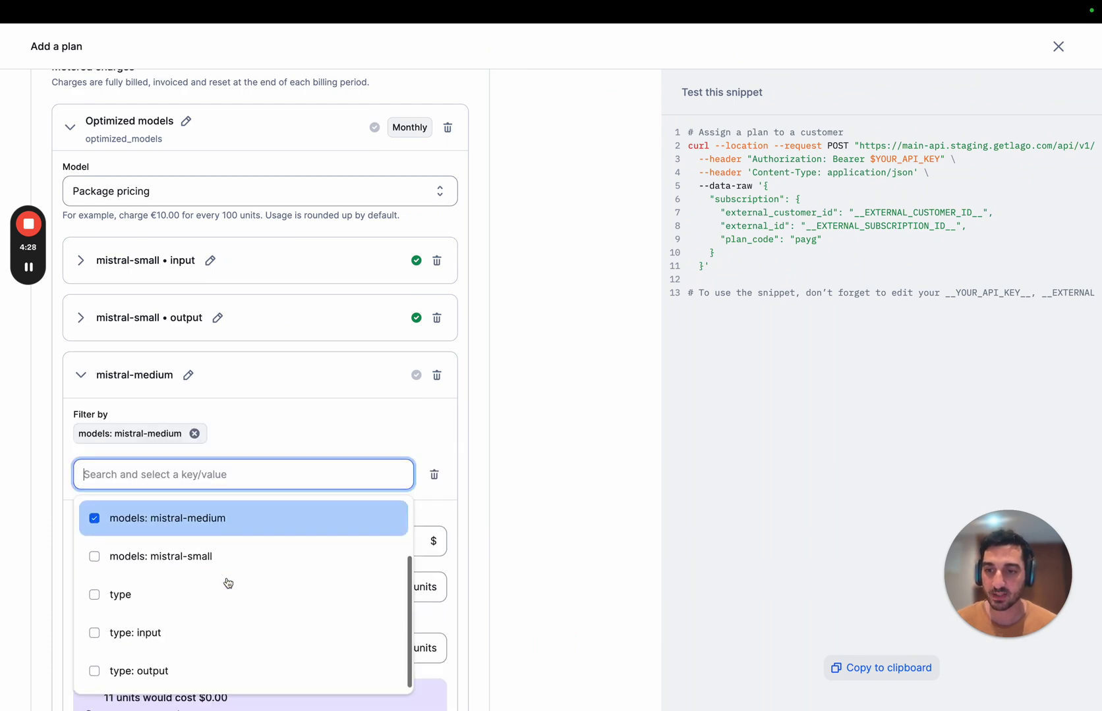
click(212, 633)
Step: Copy the mistral-medium input price from the Mistral pricing page, price its filter at $2.7 per 1000000 units, and collapse it
key(ctrl+Left)
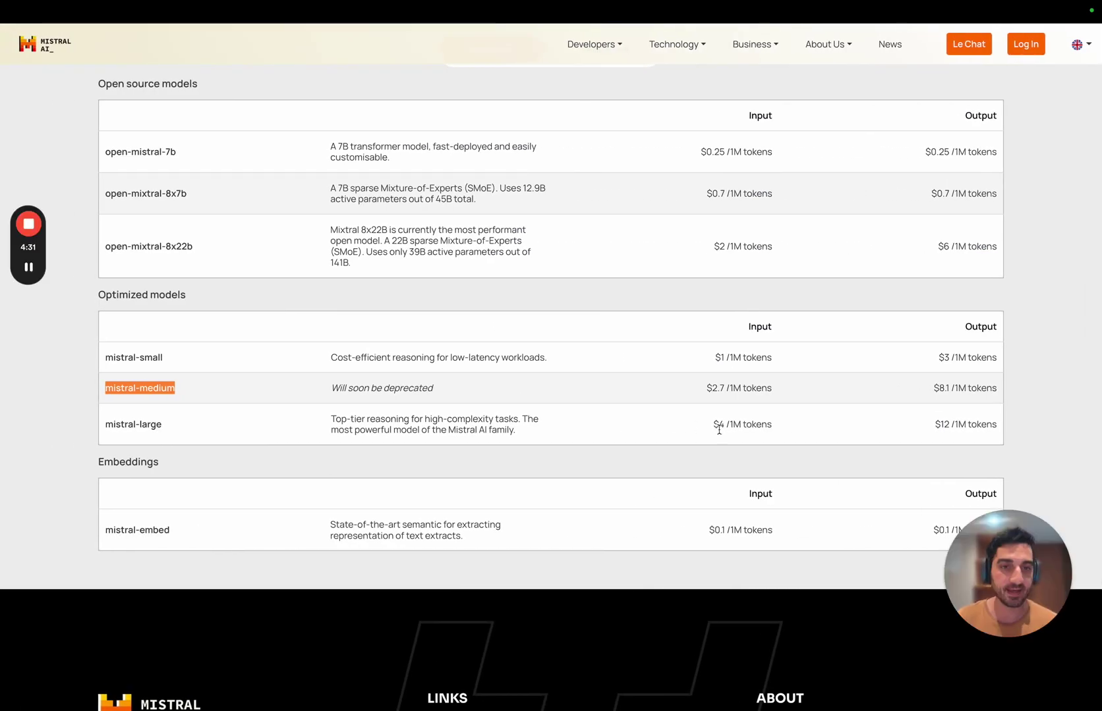
double_click(715, 390)
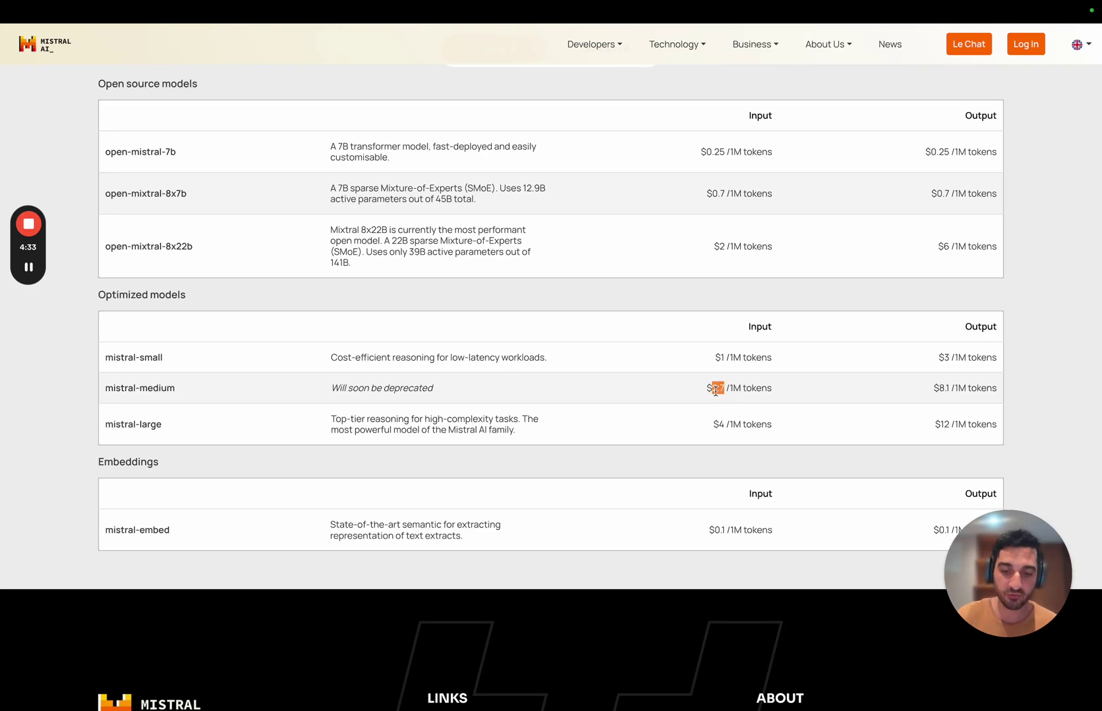
key(ctrl+c)
key(ctrl+Right)
click(140, 542)
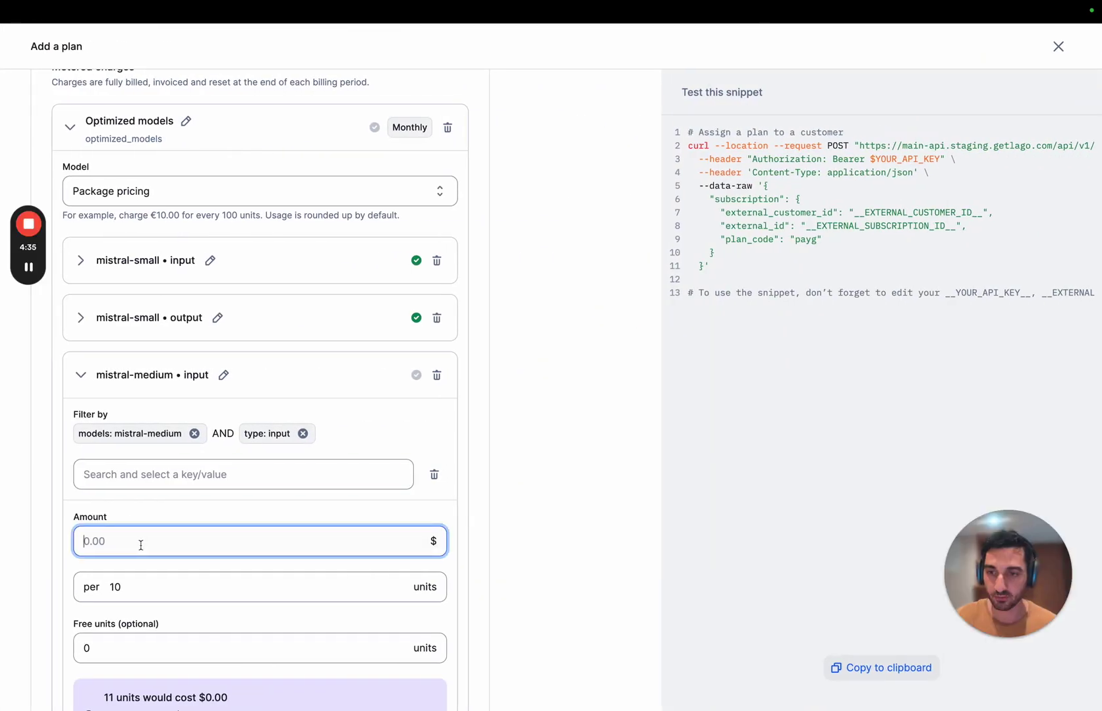
key(ctrl+v)
click(159, 587)
text(000)
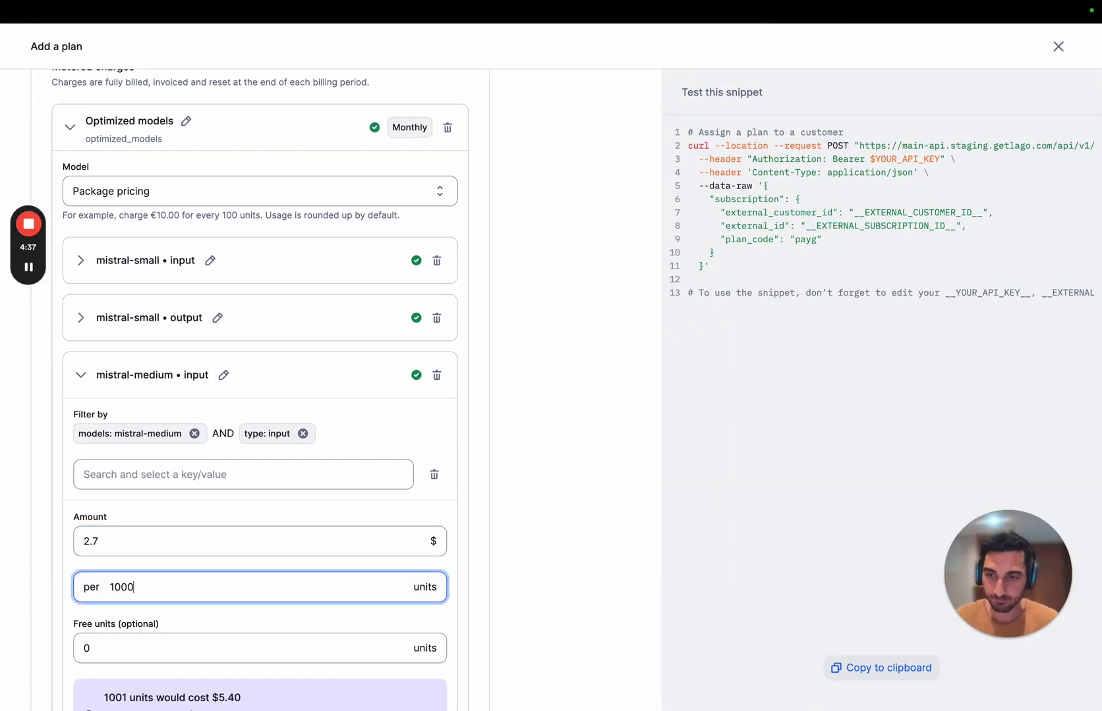
text(000)
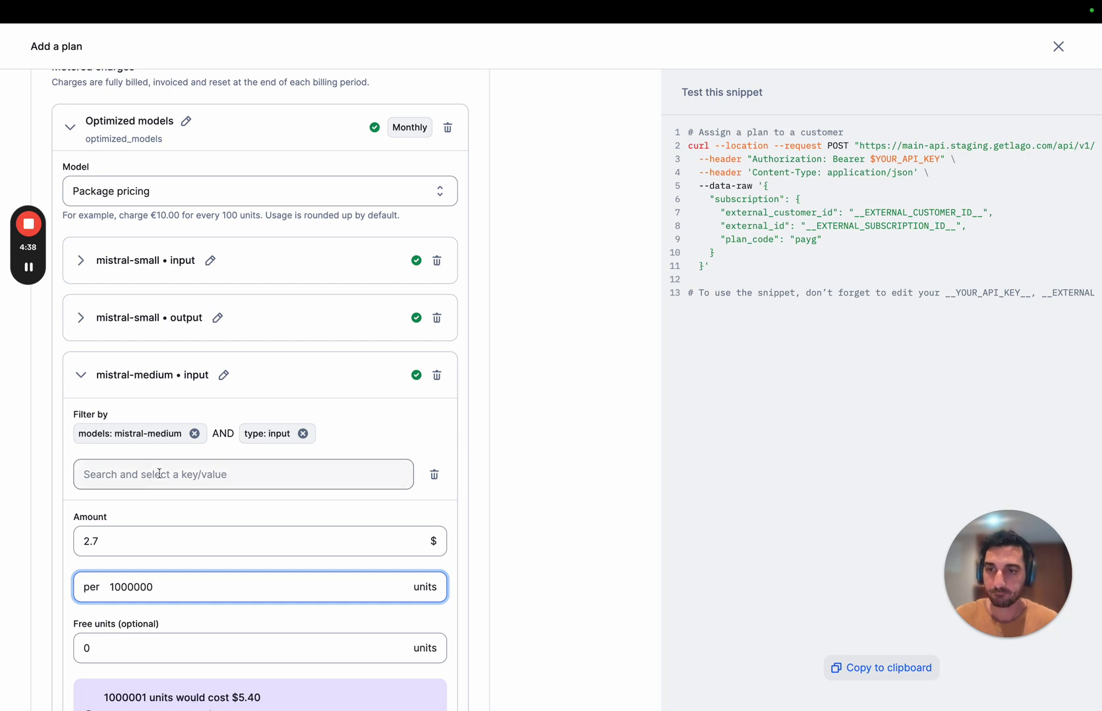
click(141, 376)
Step: Add another charge filter combining models: mistral-medium and type: output
click(112, 427)
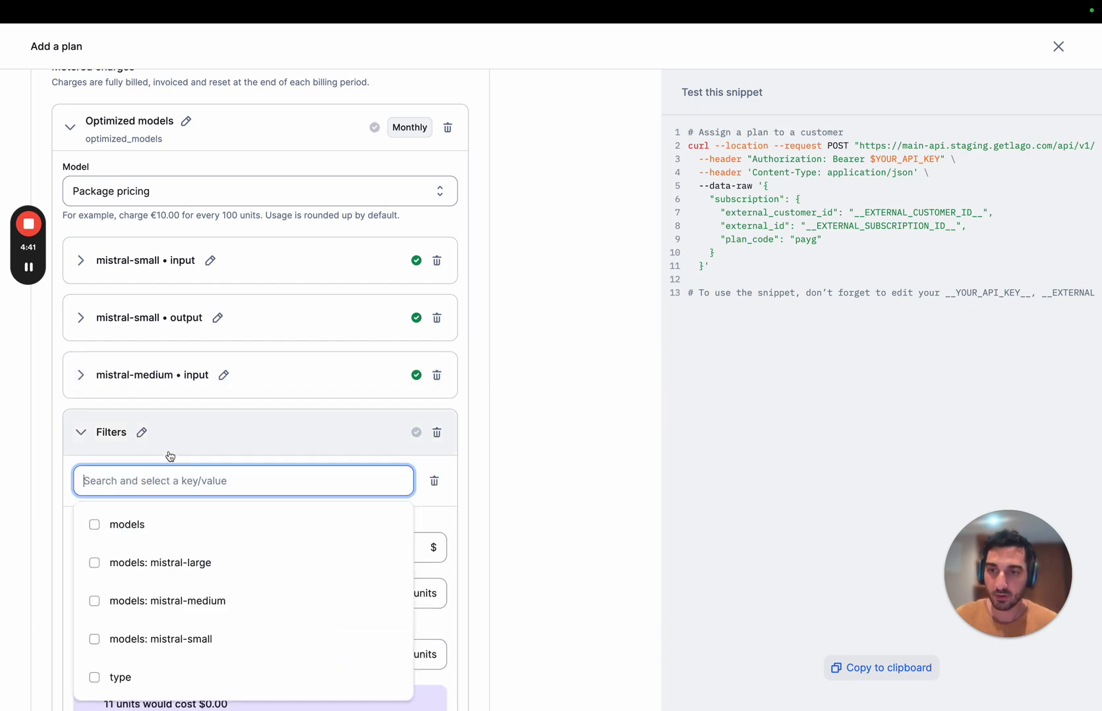
click(249, 550)
scroll(243, 558, down, 2)
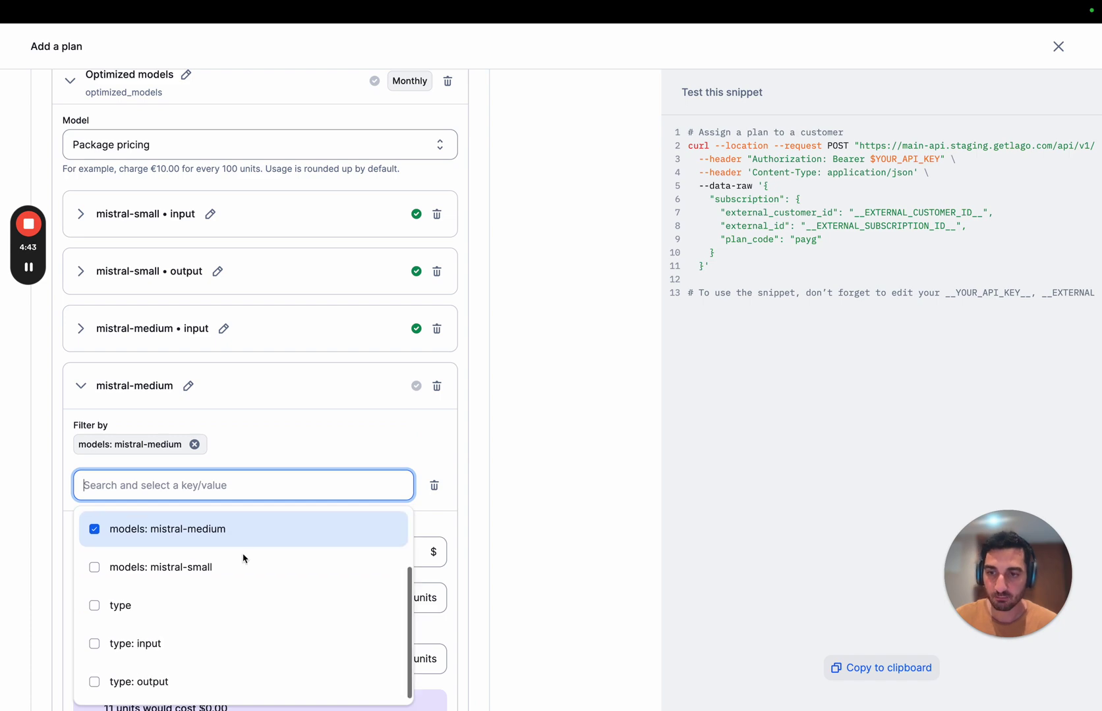
click(202, 677)
click(460, 564)
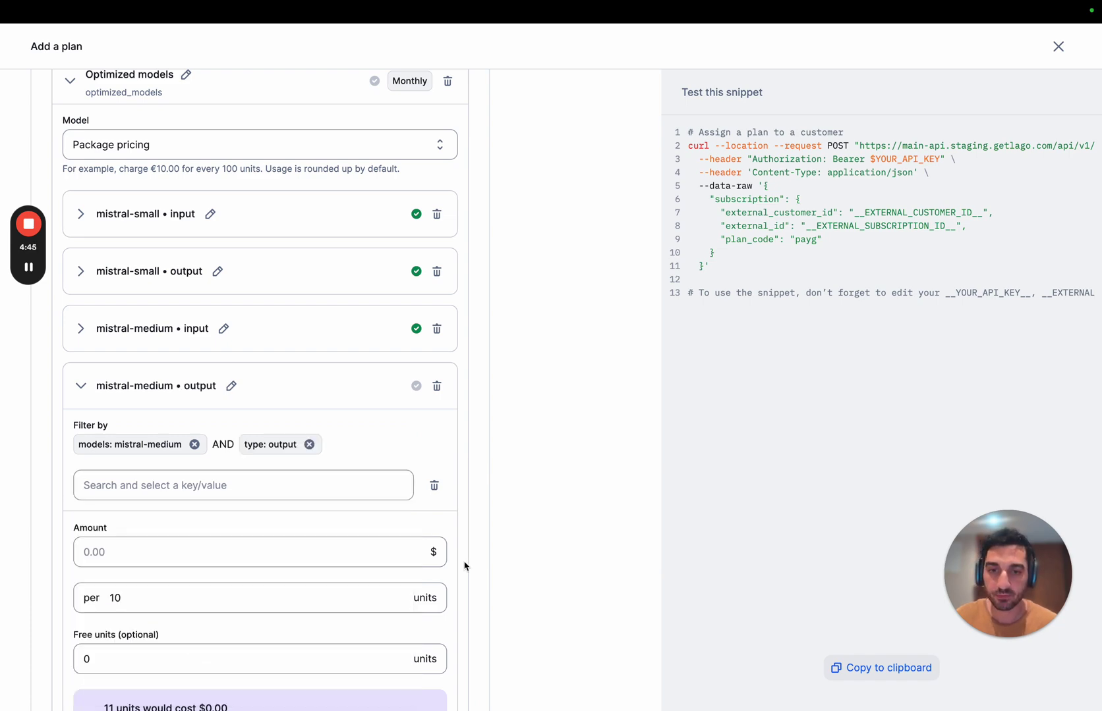
Step: Price the mistral-medium output filter at the Mistral page's $8.1 per 1000000 units, and create the plan
key(ctrl+Left)
drag(950, 388, 943, 389)
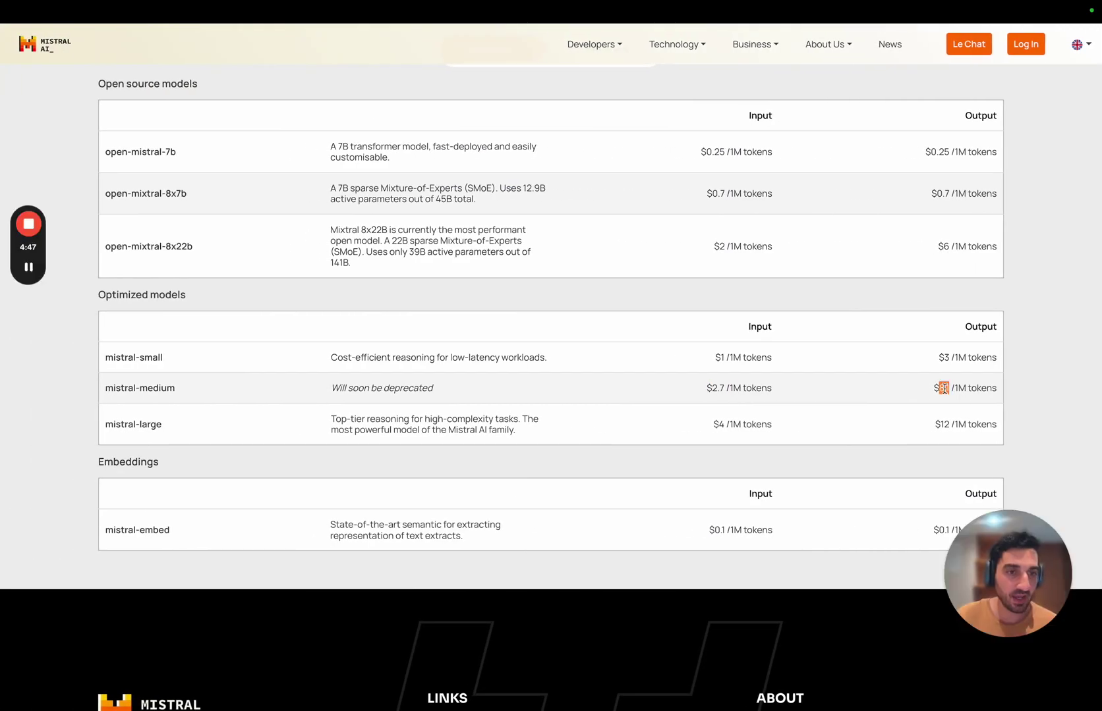
key(ctrl+Right)
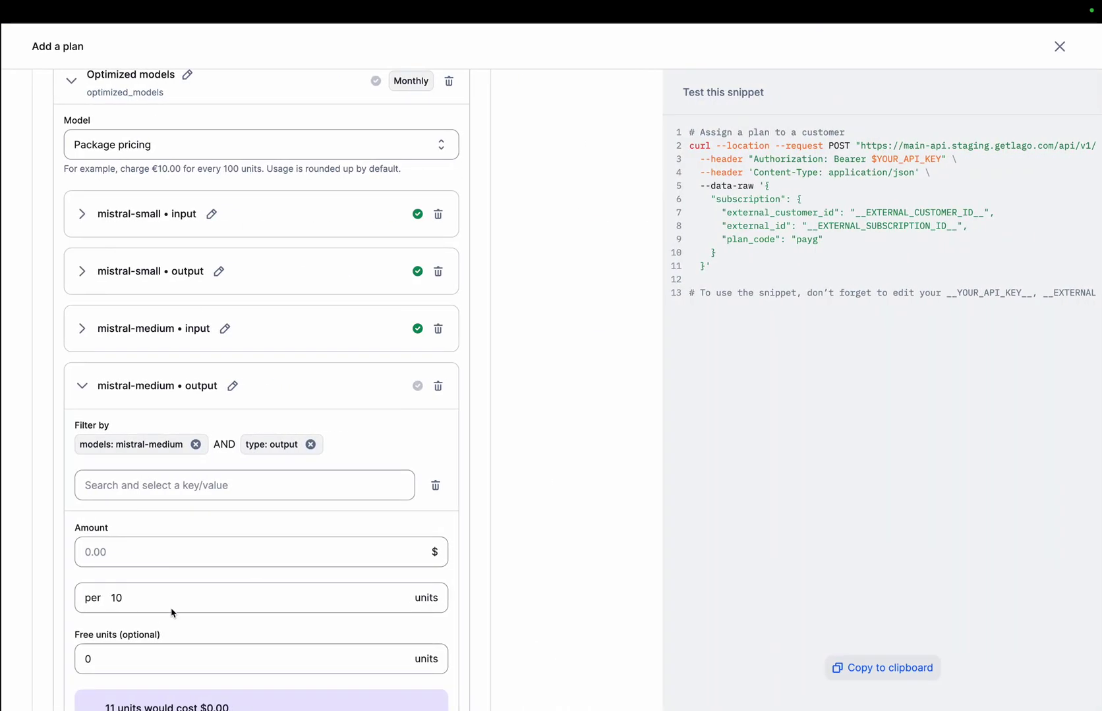
click(127, 544)
key(ctrl+v)
click(150, 596)
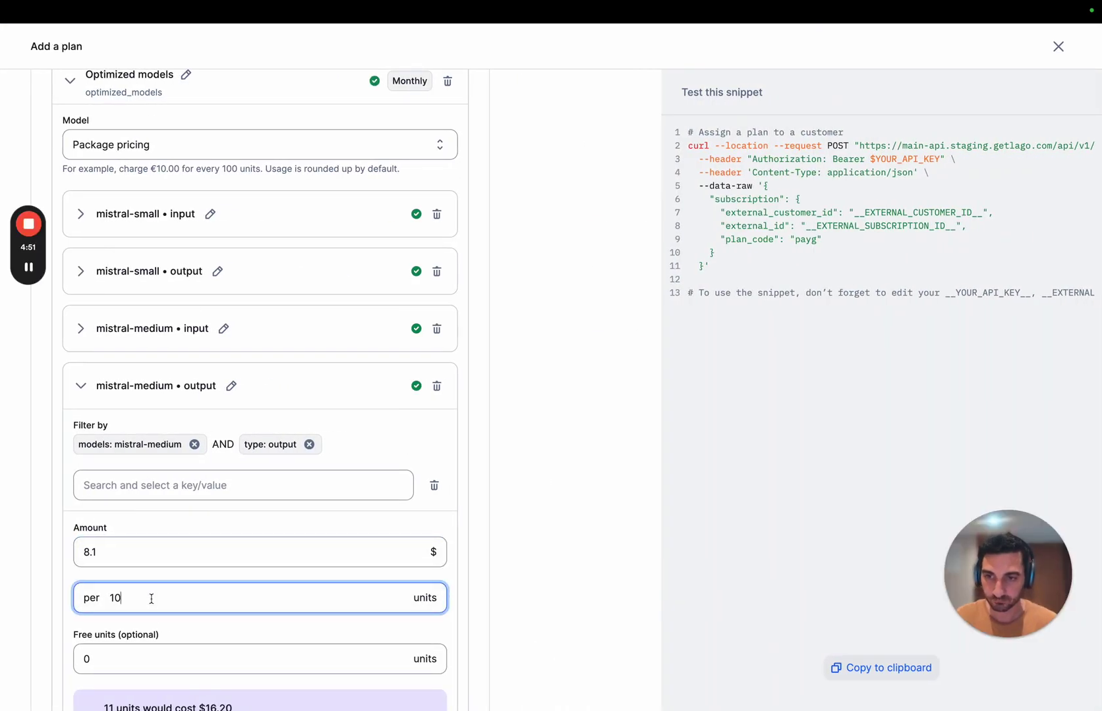
text(00000)
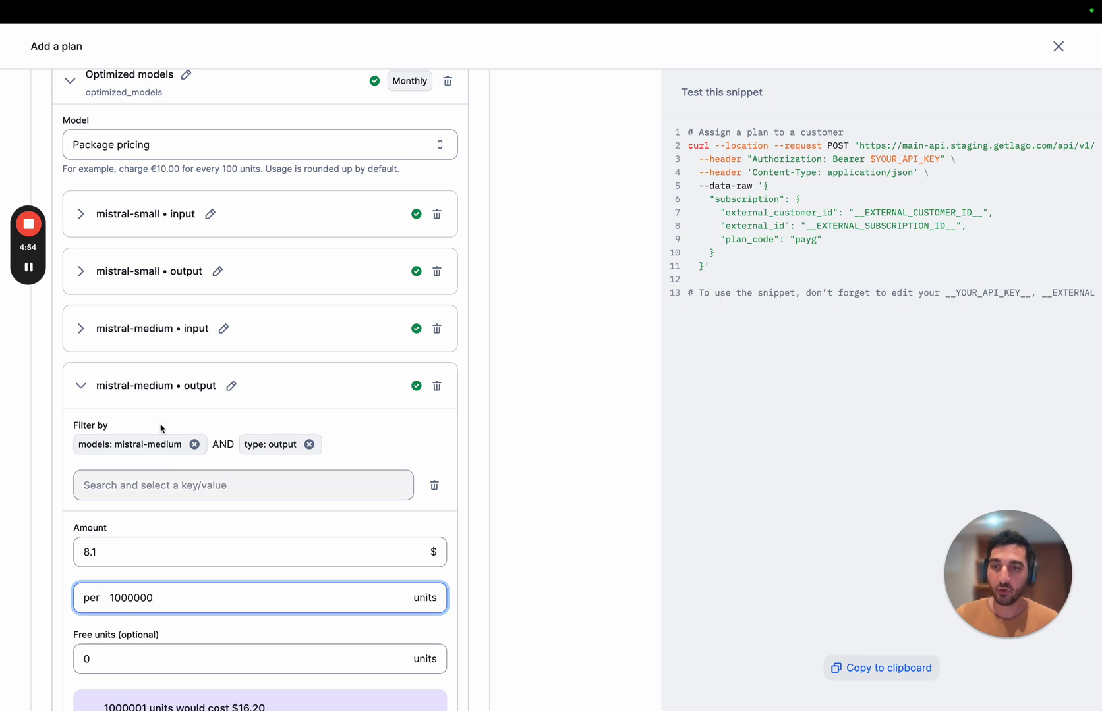
click(160, 395)
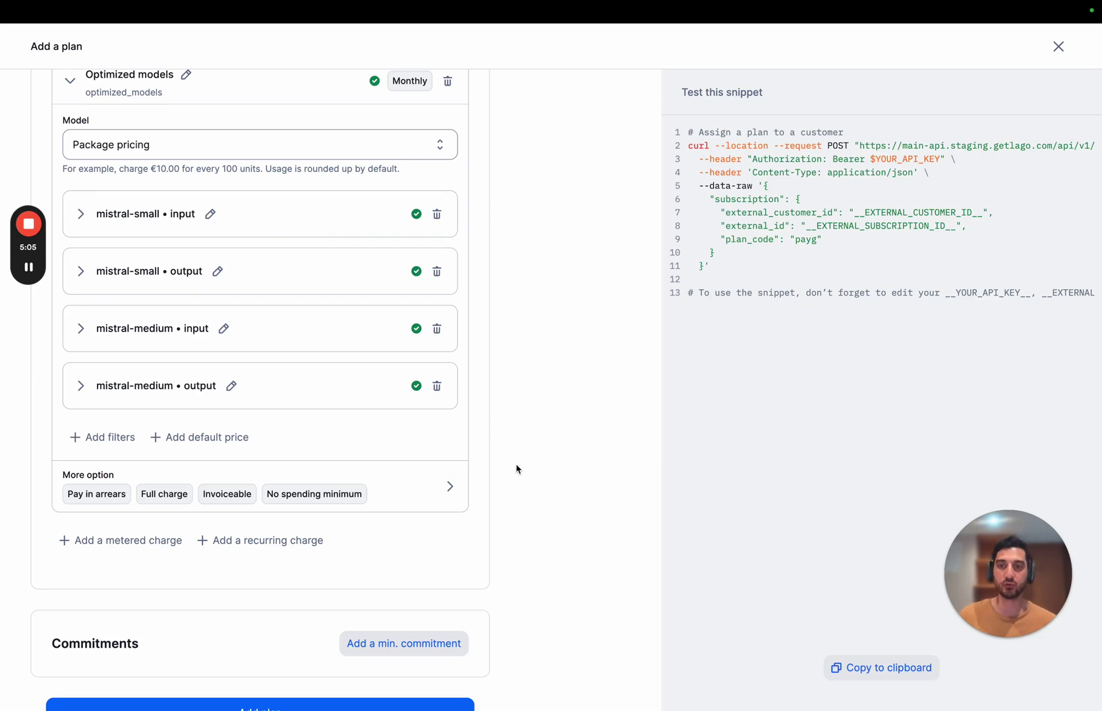
scroll(516, 469, down, 2)
click(344, 644)
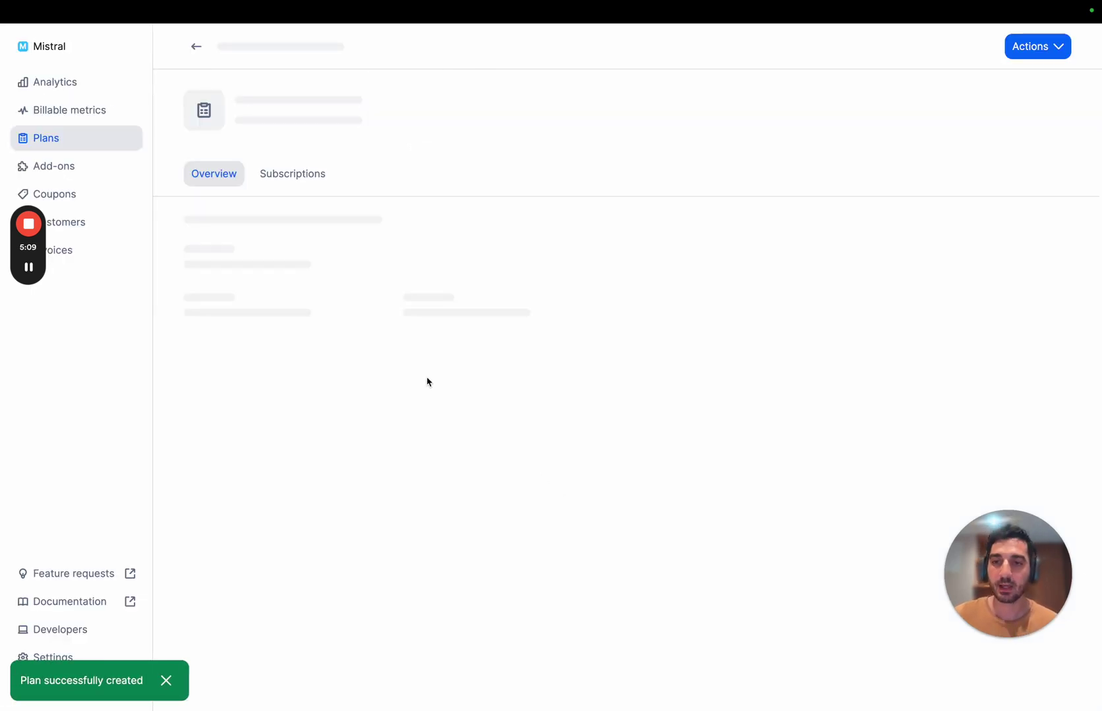
Step: Create a customer named Hooli and fill in its customer external ID
click(97, 223)
click(1033, 46)
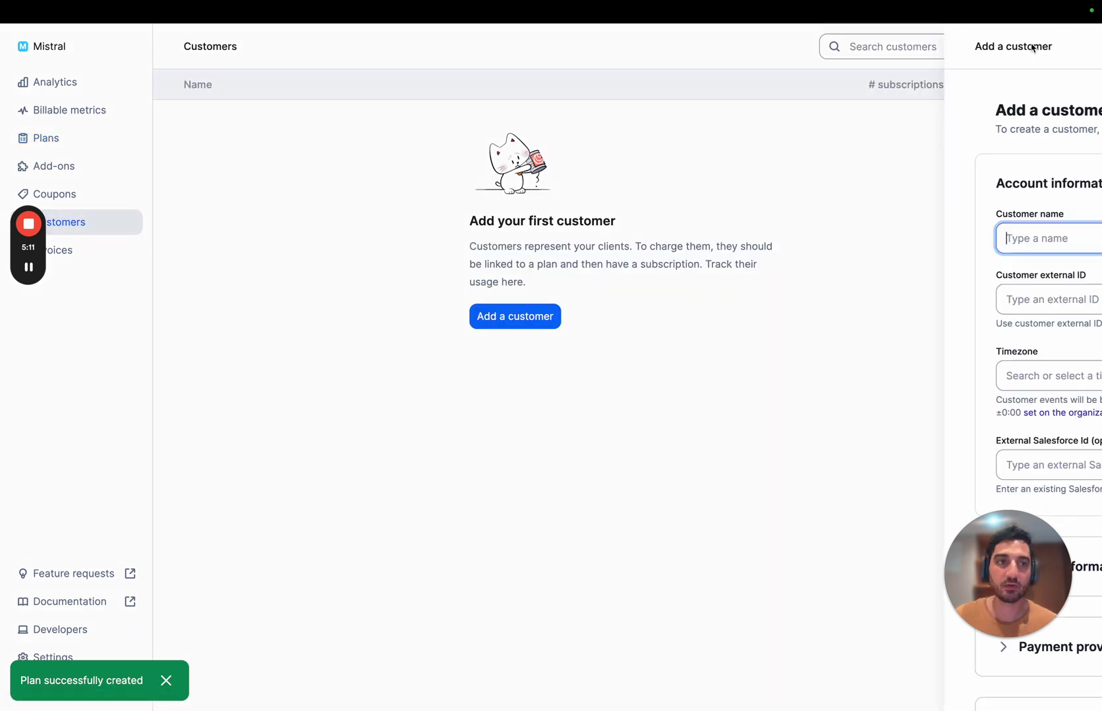
text(Hooli)
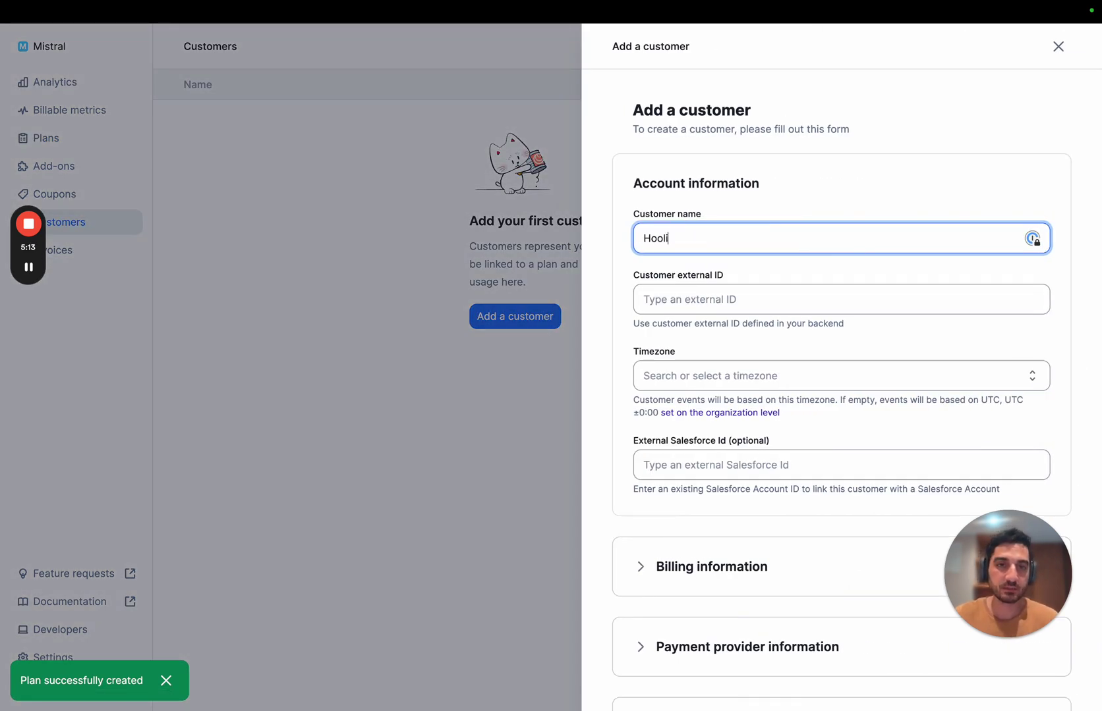
key(Tab)
text(hooli_)
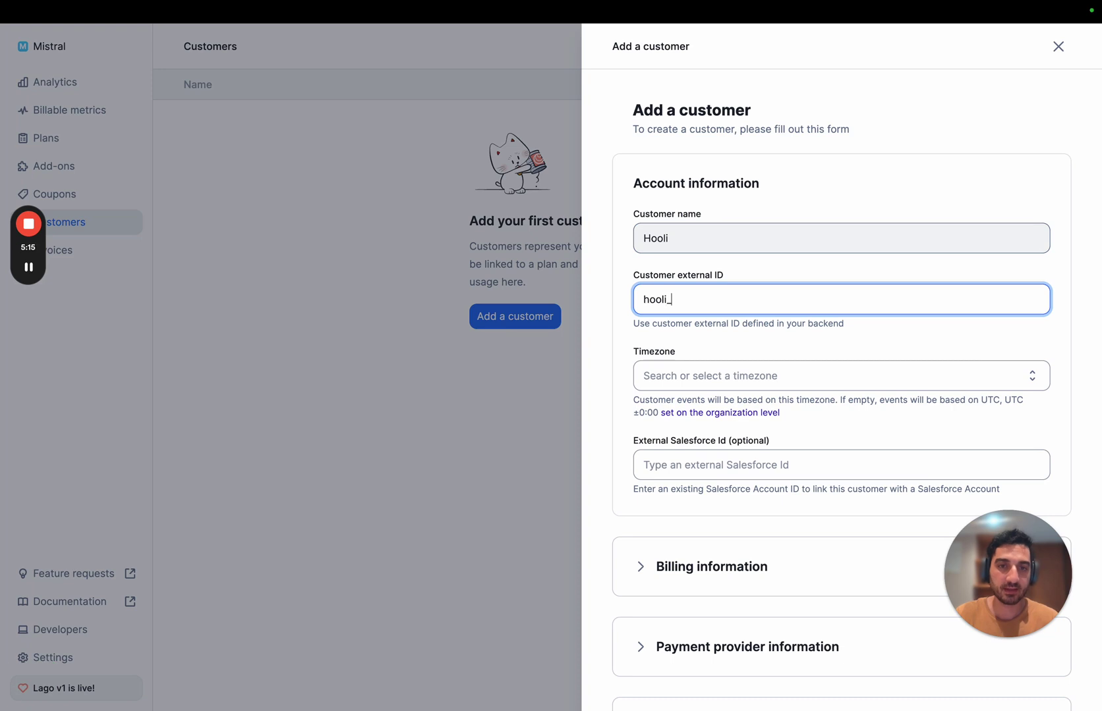
text(1234)
scroll(721, 377, down, 3)
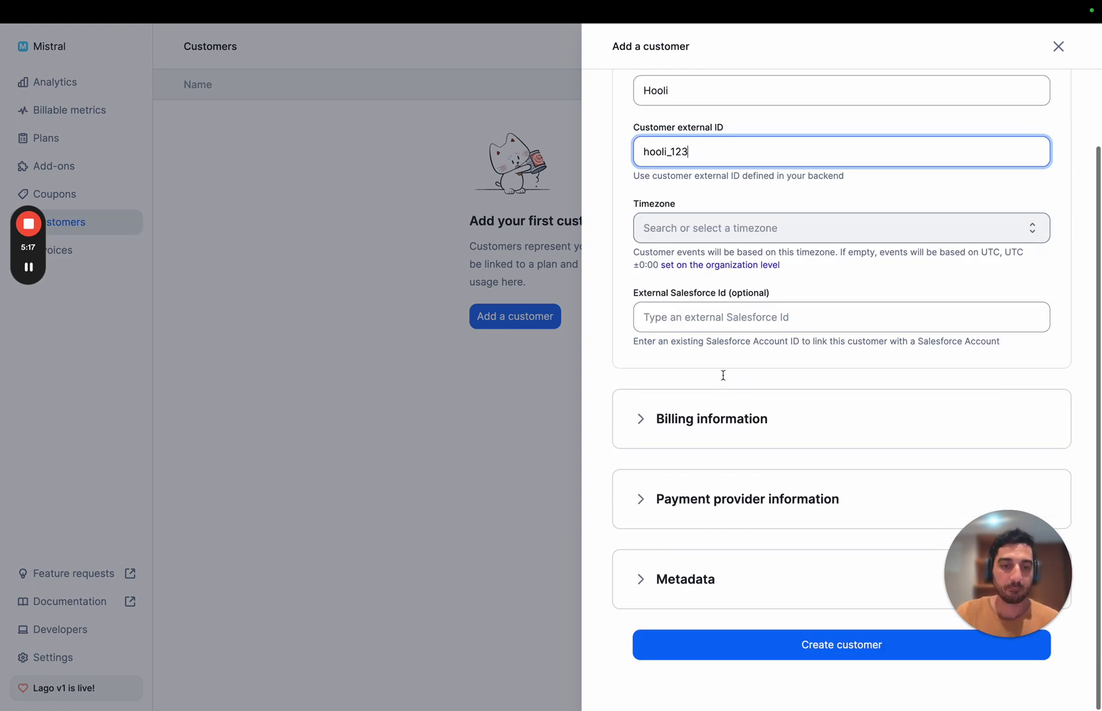
click(751, 635)
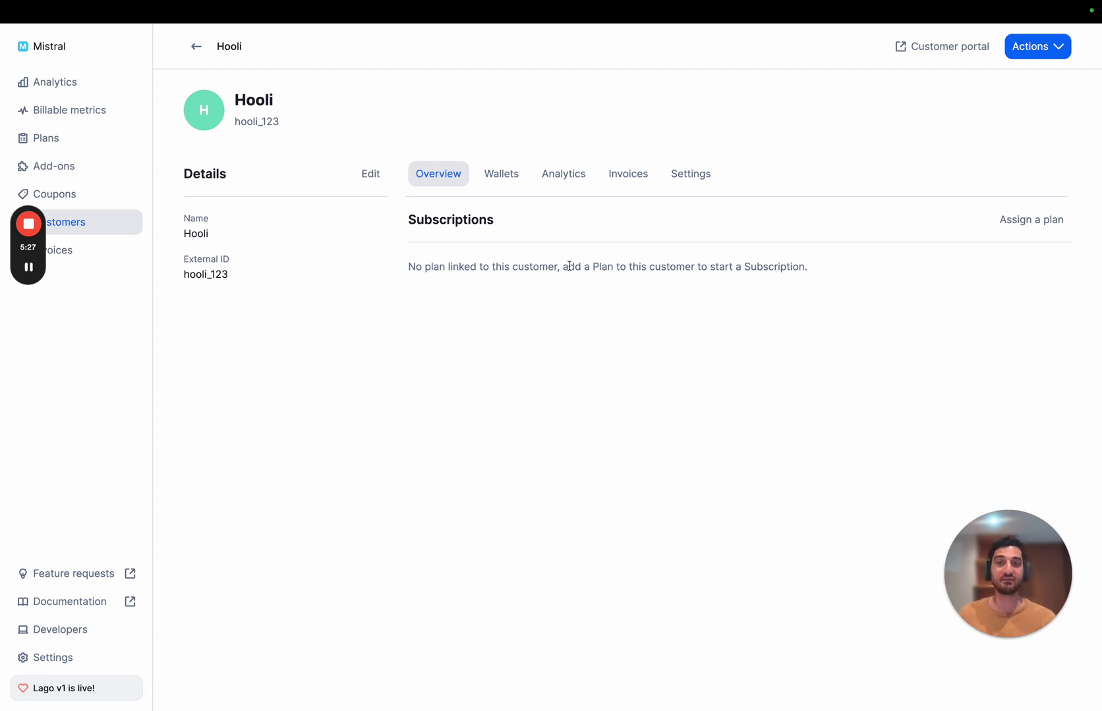
Step: Start a new wallet for the Hooli customer and name it Prepaid
click(508, 174)
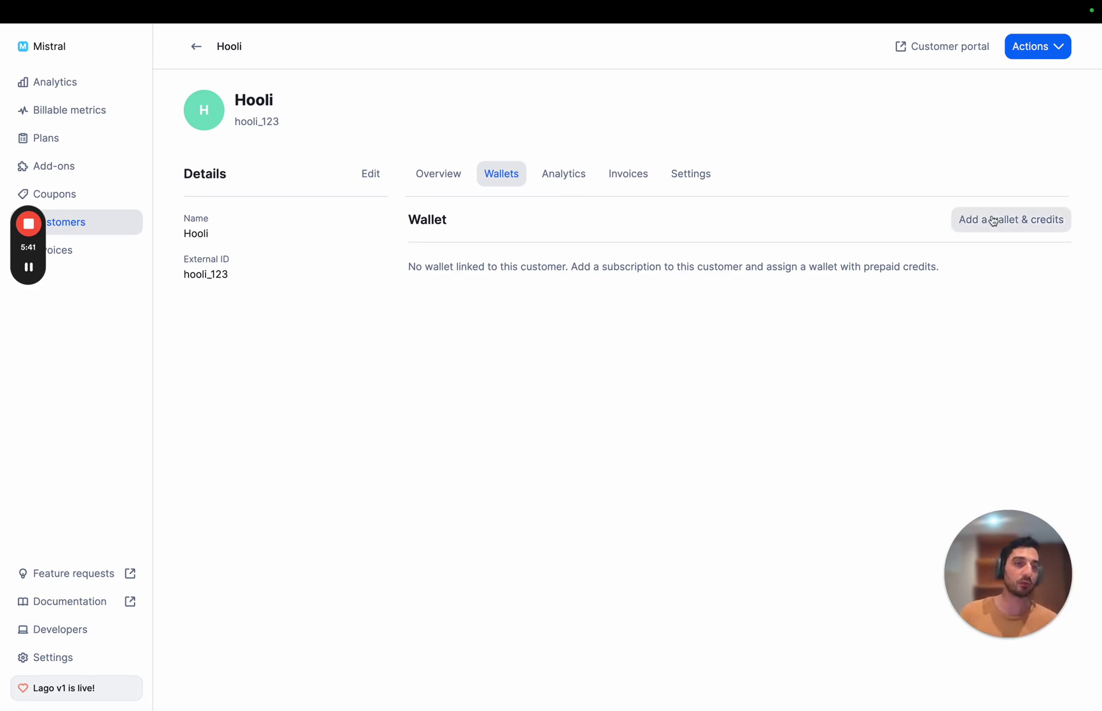
click(1013, 228)
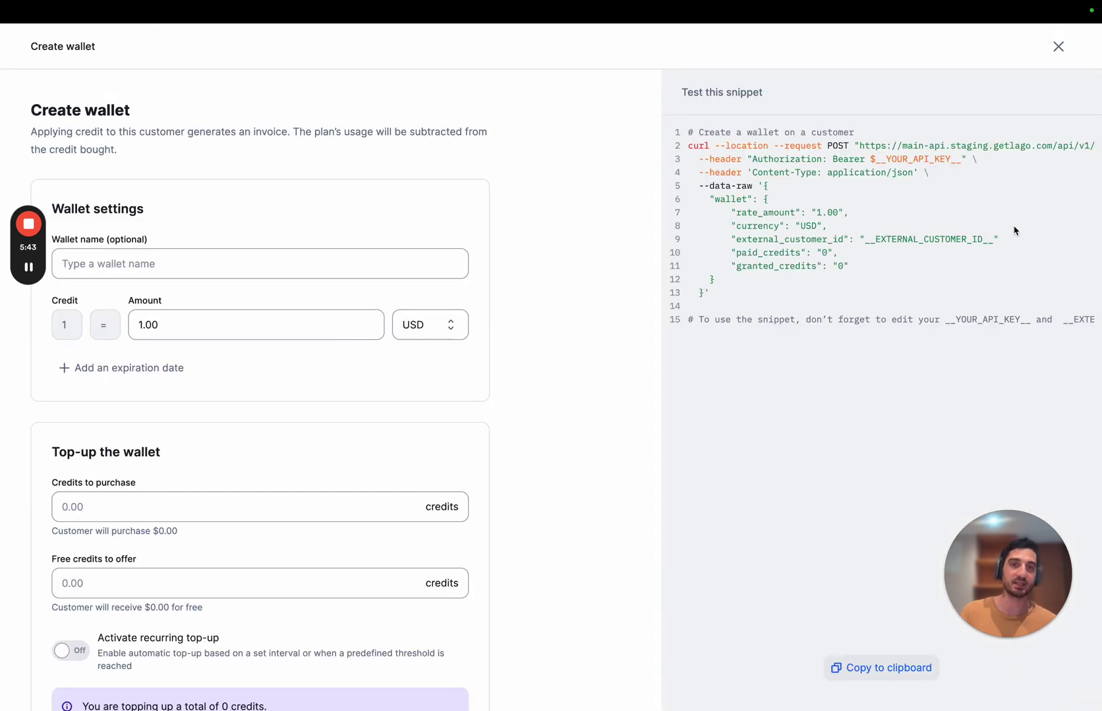
click(261, 259)
text(Prepaid)
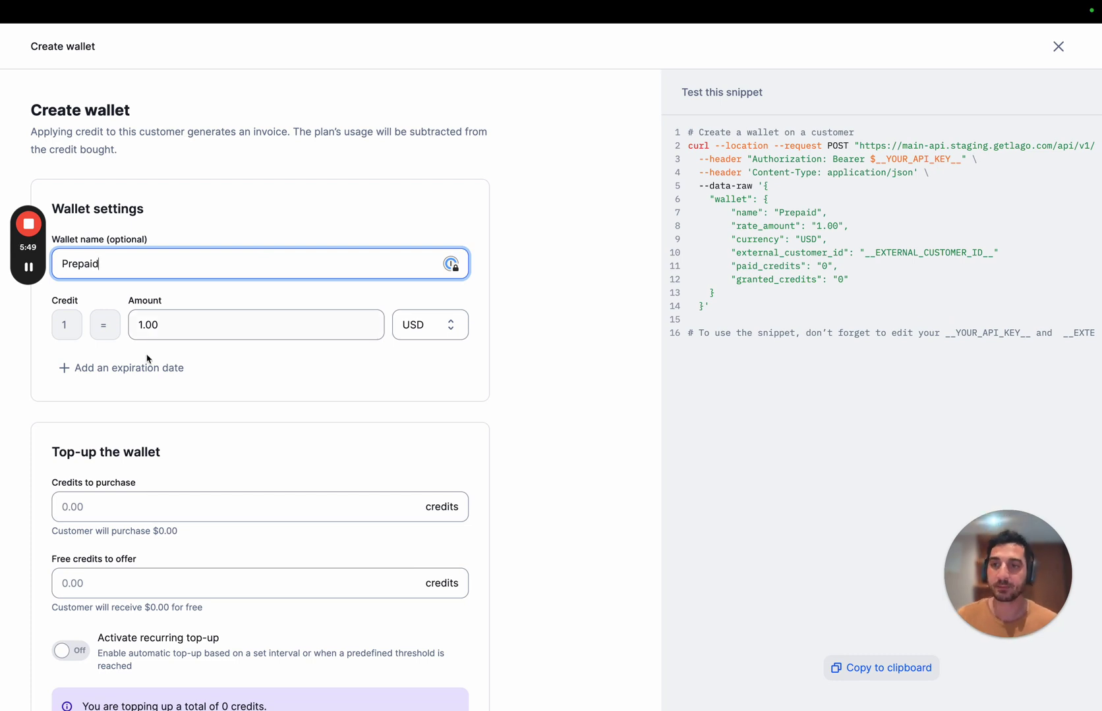
click(68, 333)
key(Tab)
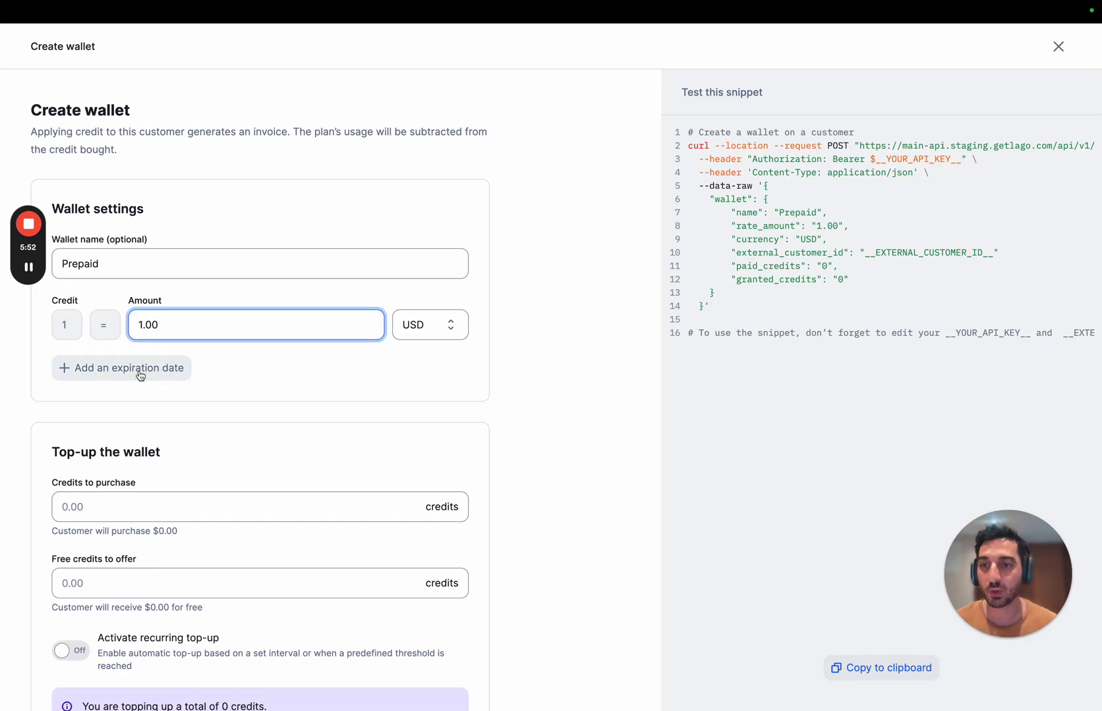
Step: Set the wallet's credits to purchase to 100 and check the corresponding dollar amount
scroll(183, 456, down, 3)
click(183, 450)
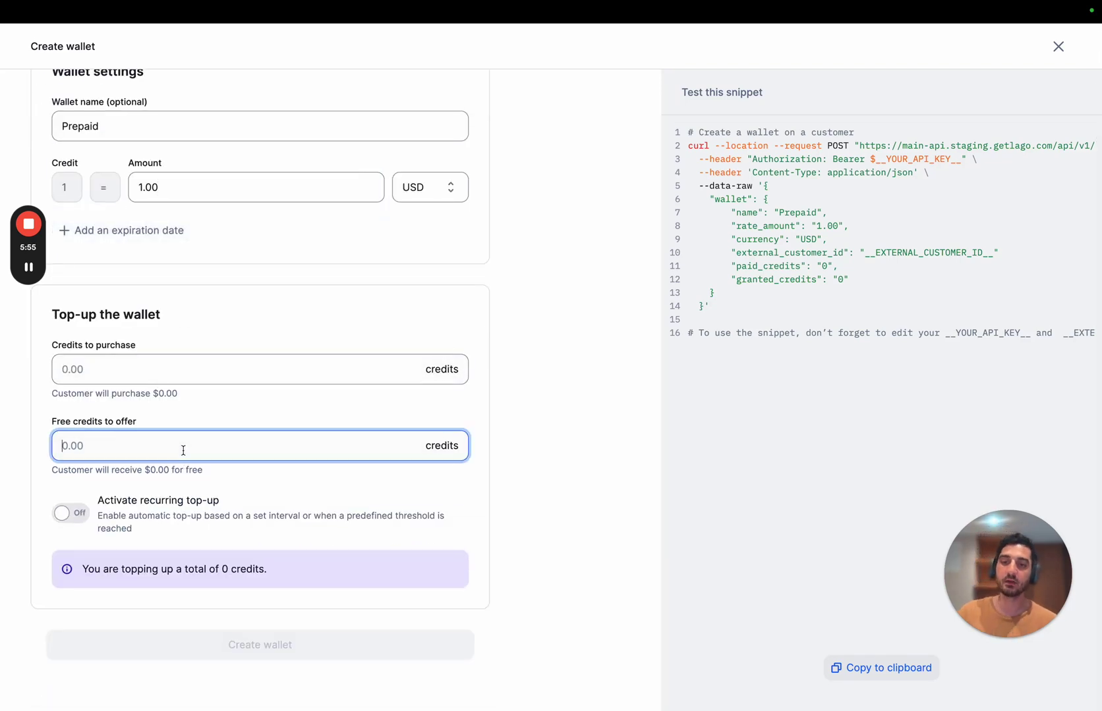
click(184, 364)
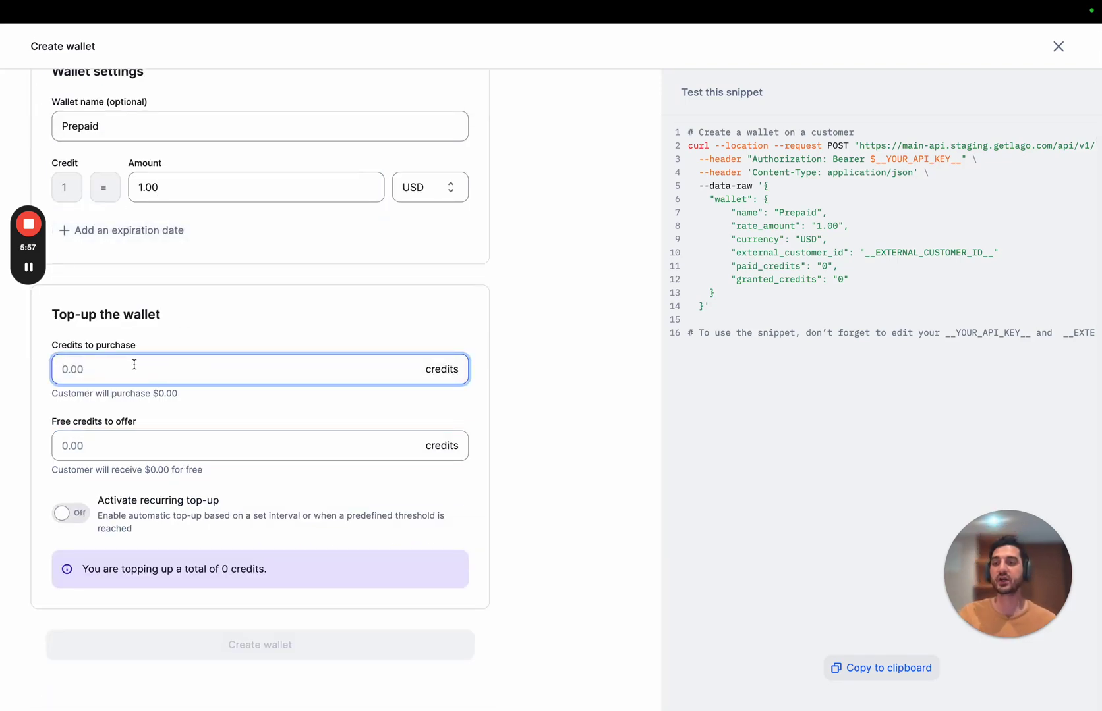
click(156, 424)
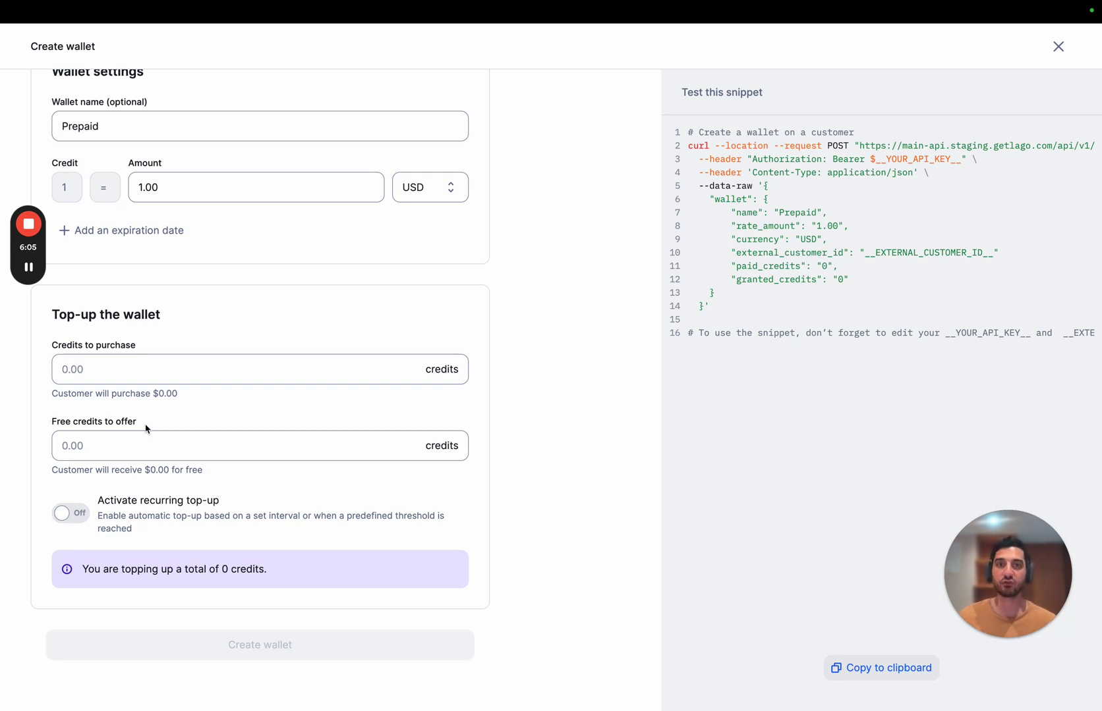
click(135, 372)
text(100)
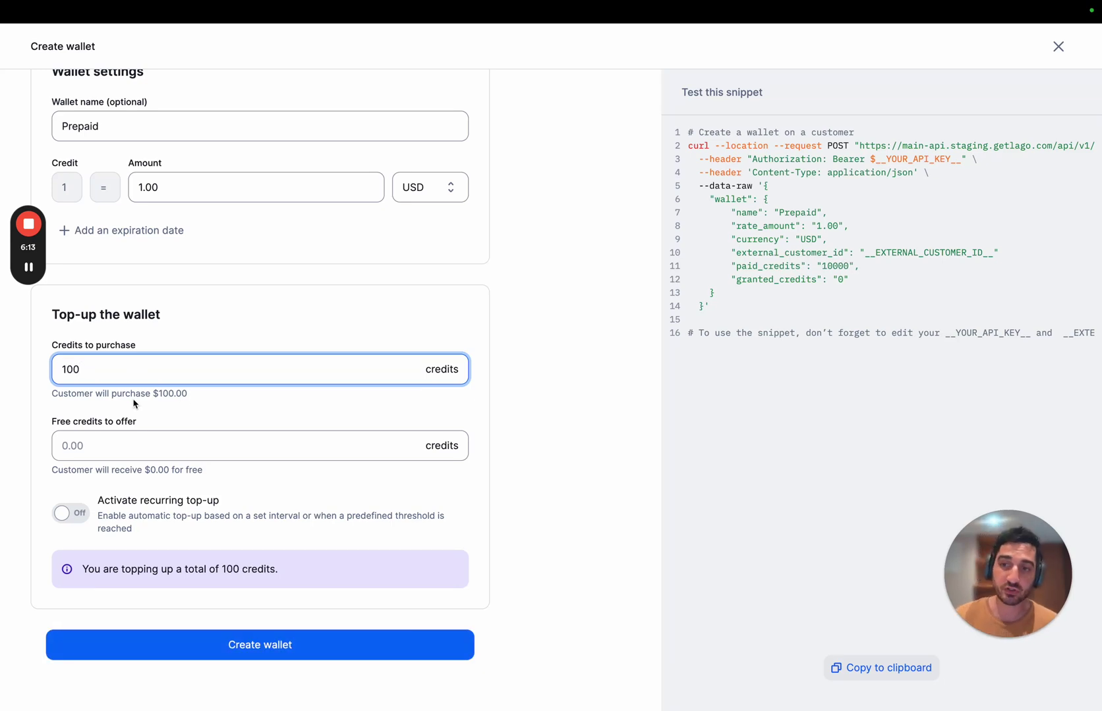
drag(152, 393, 204, 395)
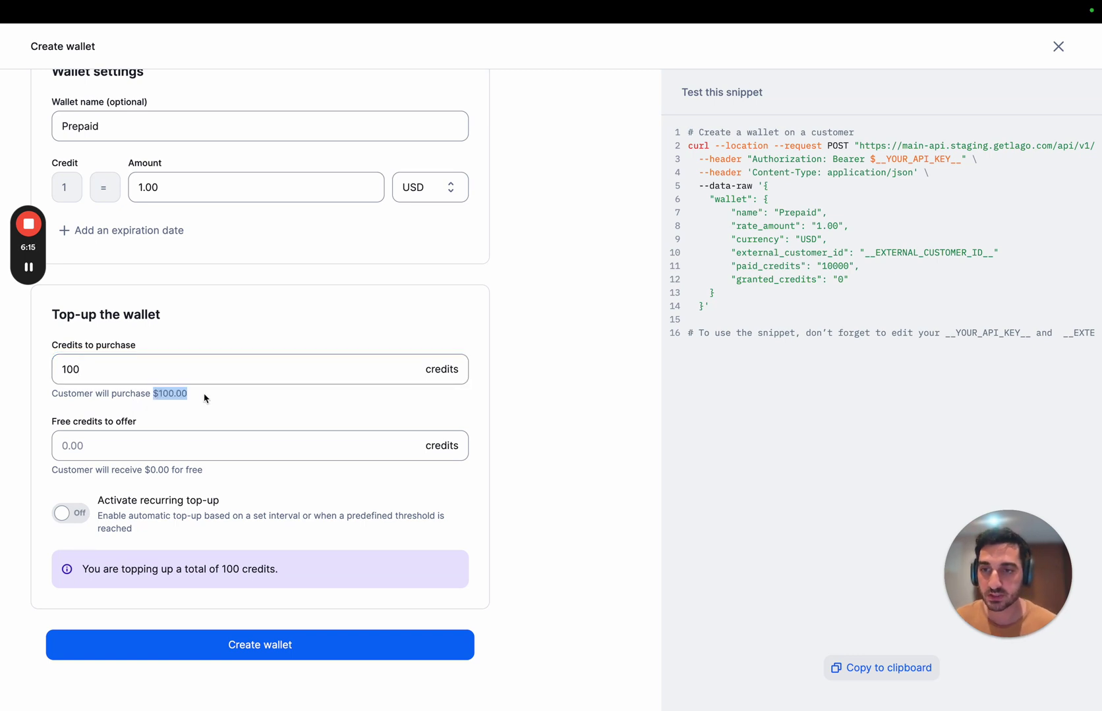
click(204, 395)
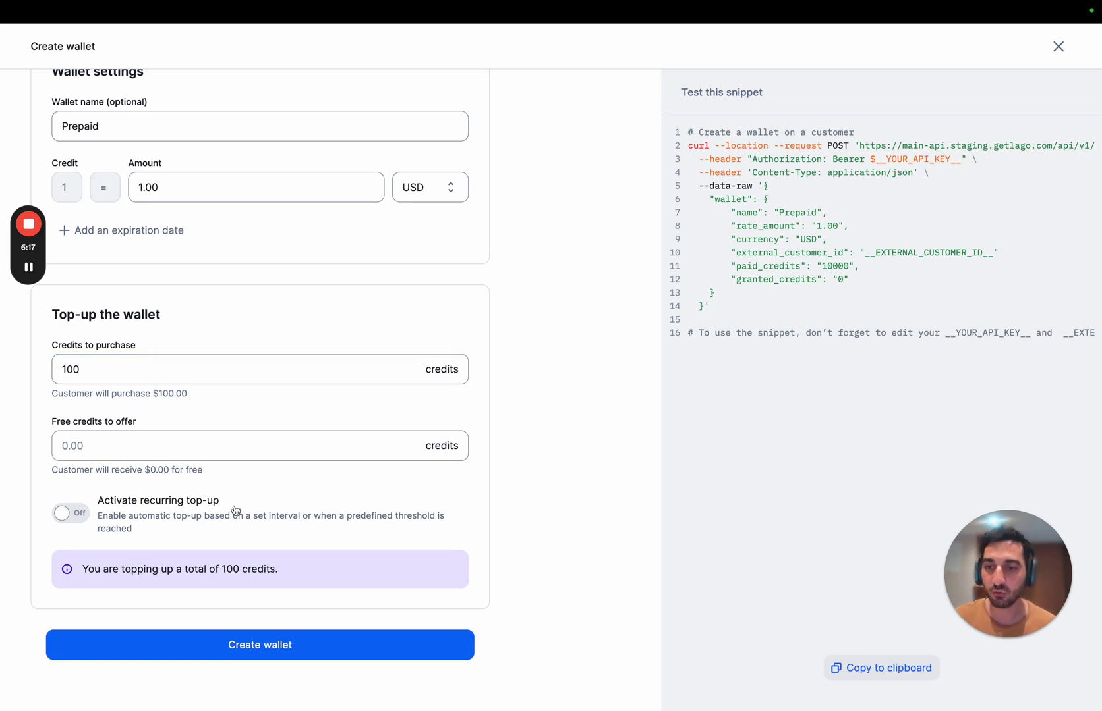
Step: Activate recurring top-up for the wallet with a threshold of 5 credits
click(139, 518)
scroll(139, 517, down, 1)
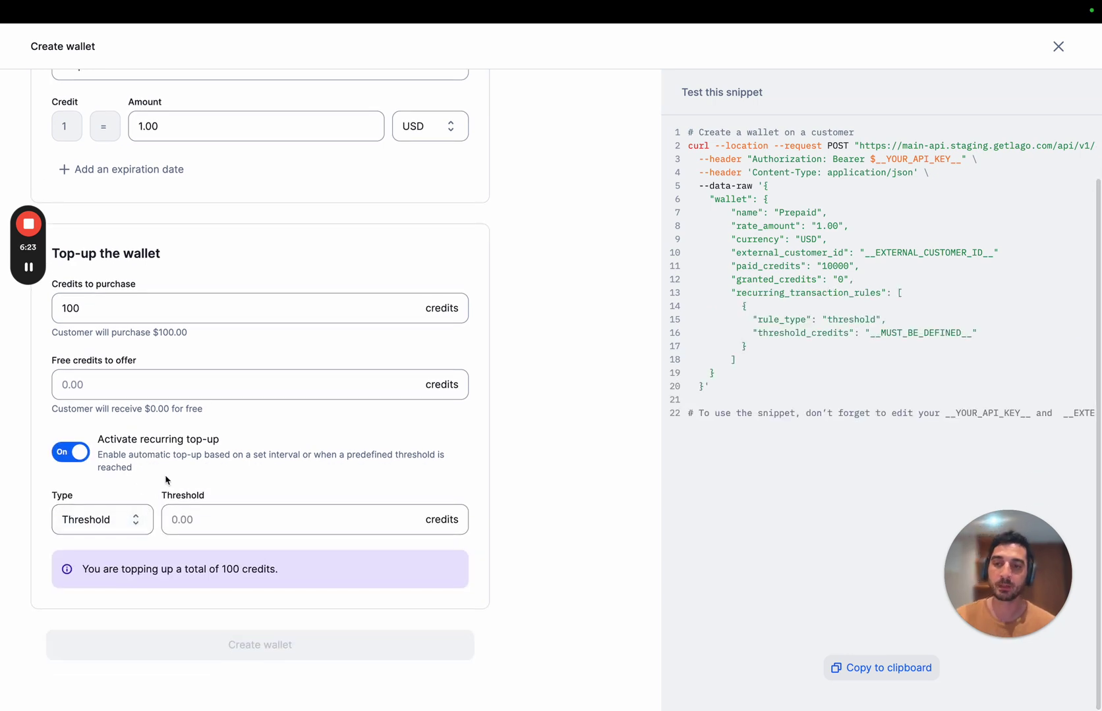
click(233, 522)
text(5)
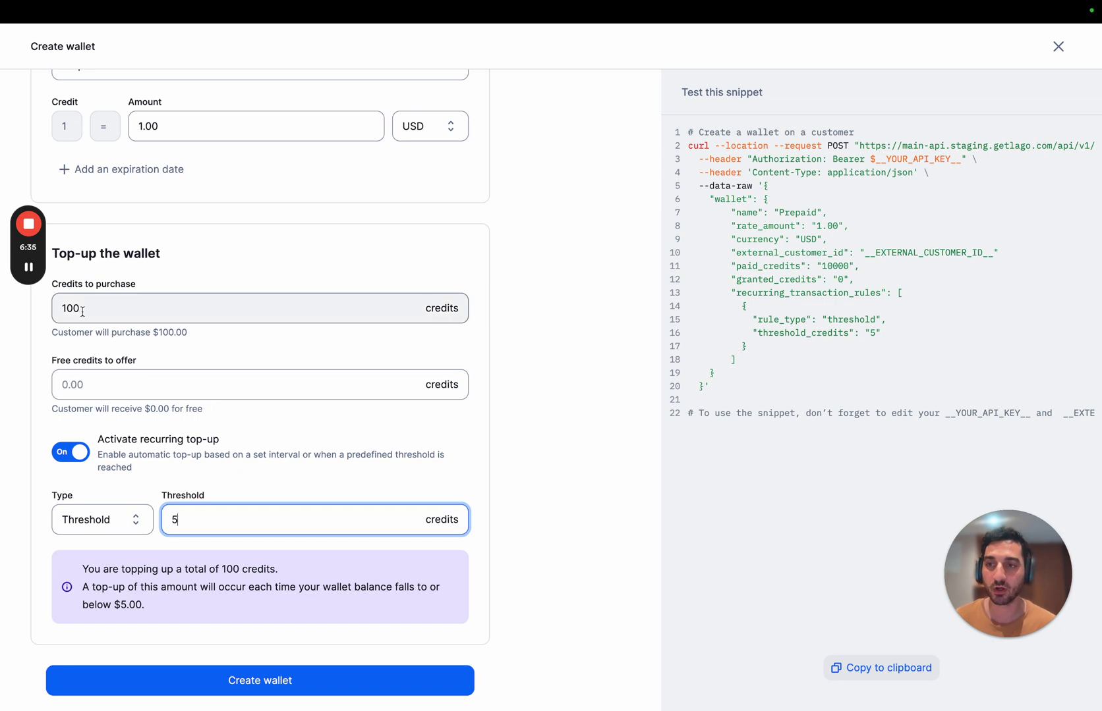
click(151, 283)
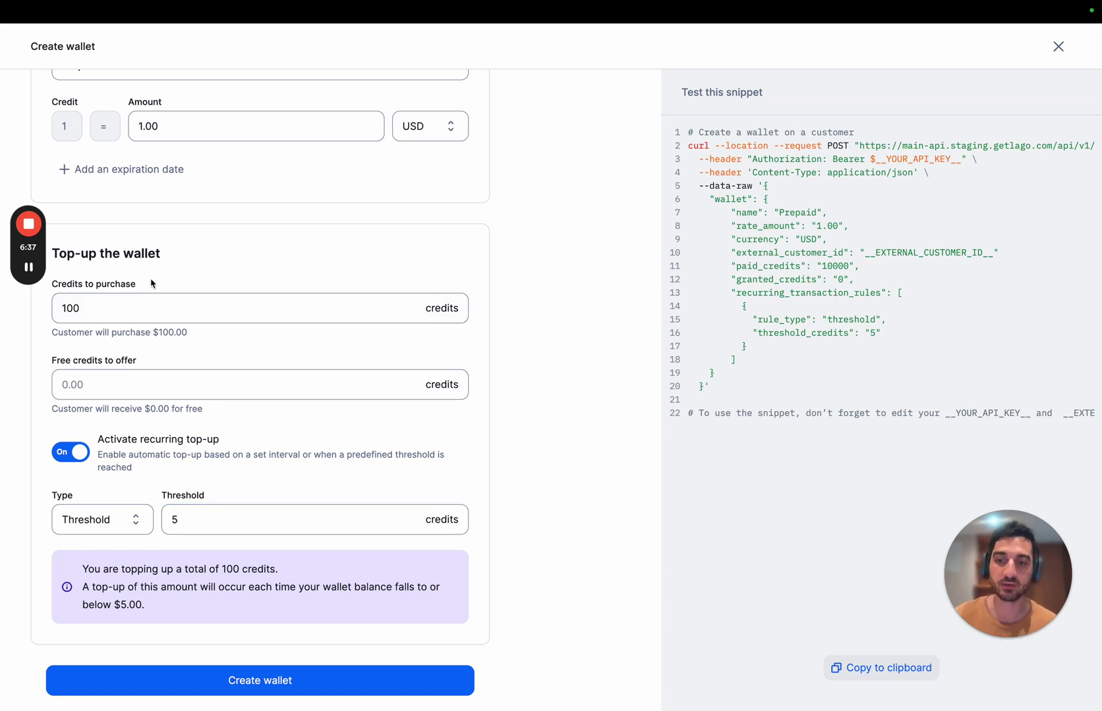
Step: Check which intervals the recurring top-up's Interval type offers and return the type to Threshold
scroll(151, 283, down, 1)
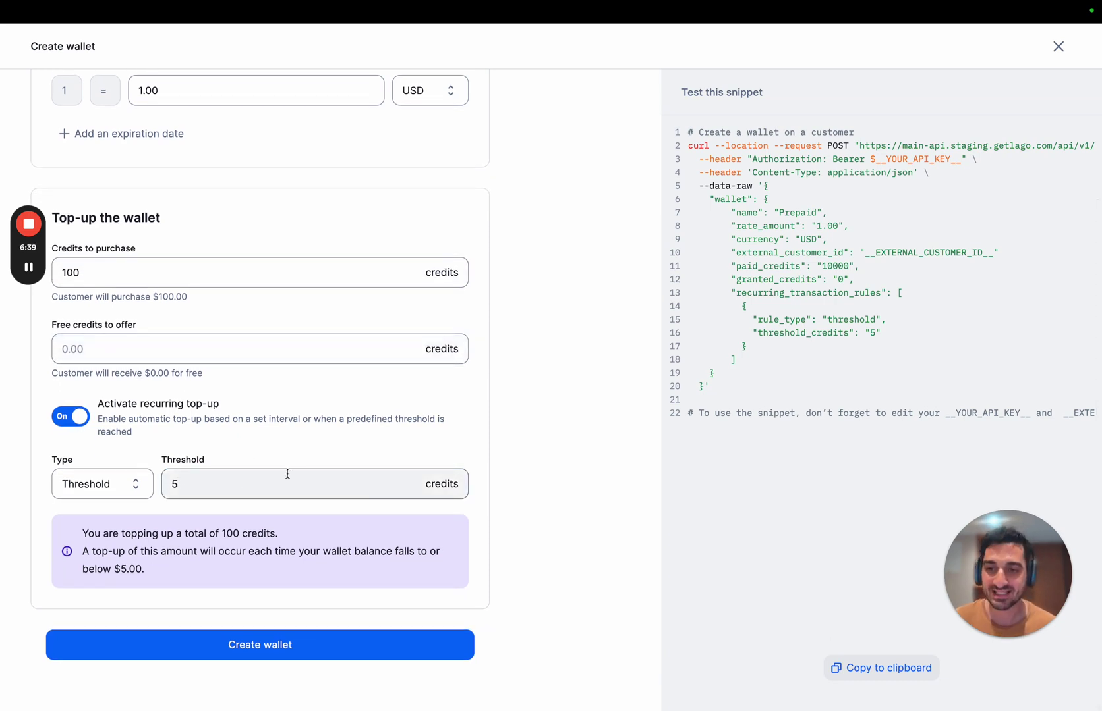
click(133, 485)
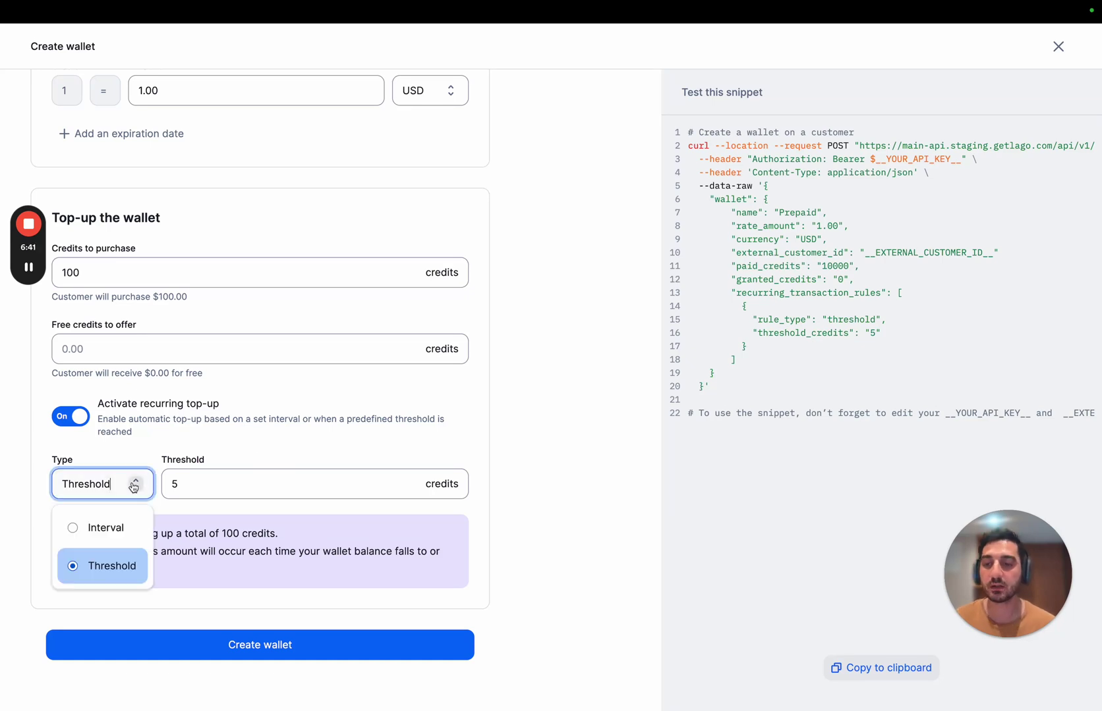
click(110, 535)
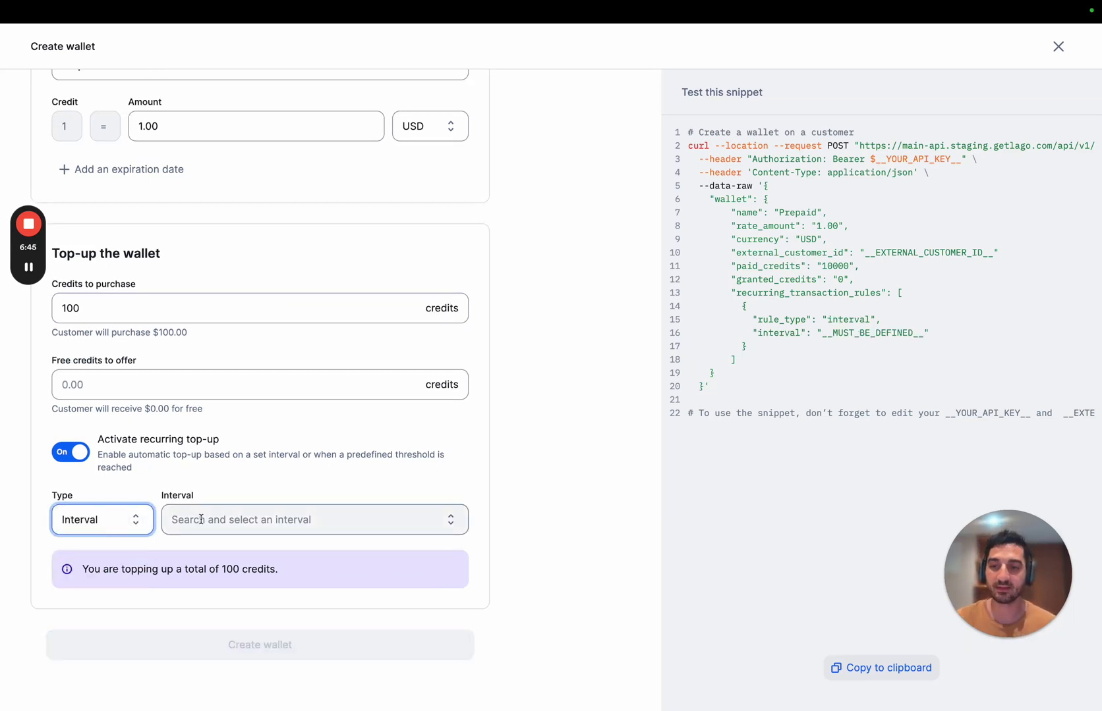
click(228, 530)
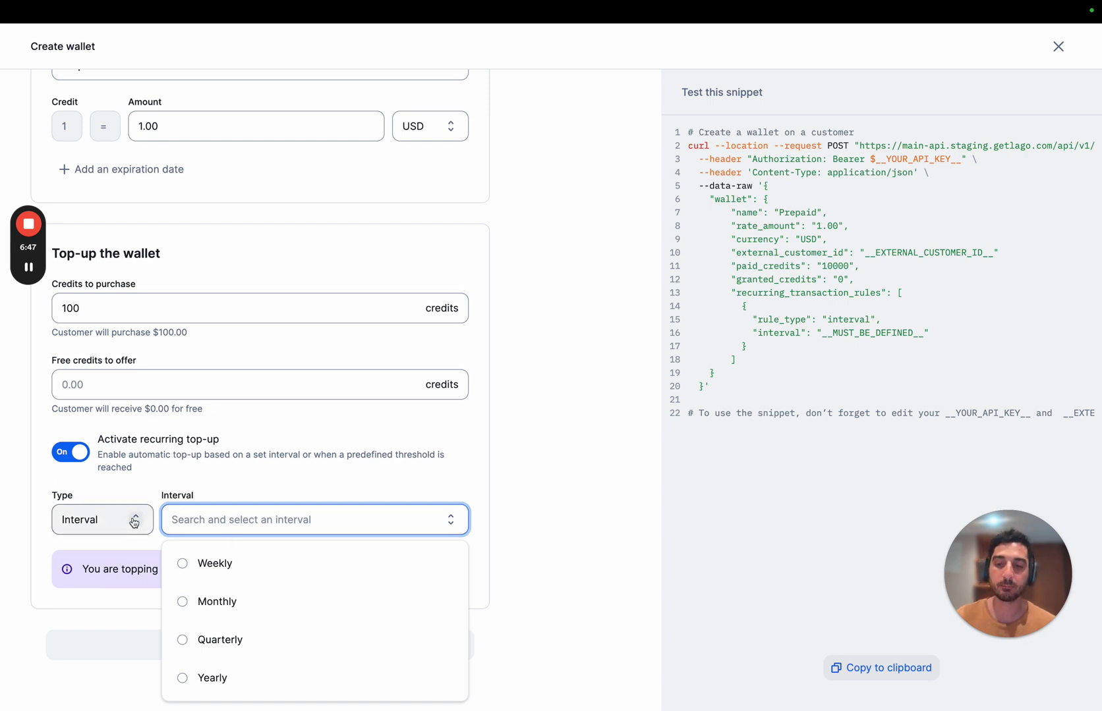
click(136, 493)
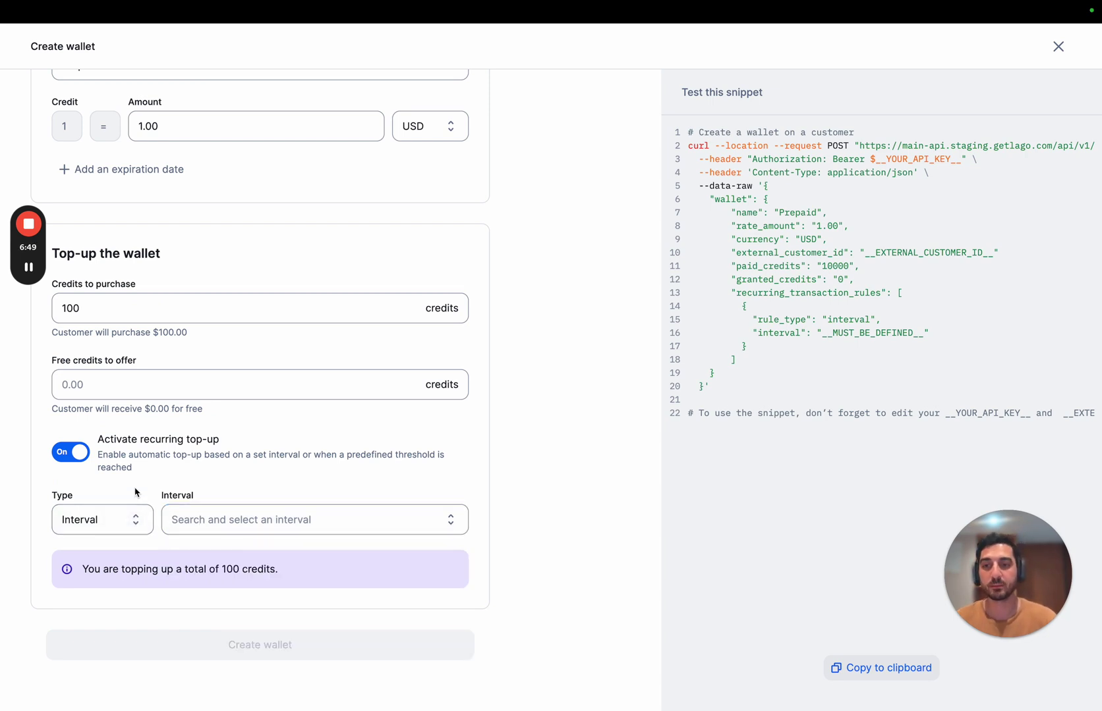
click(129, 522)
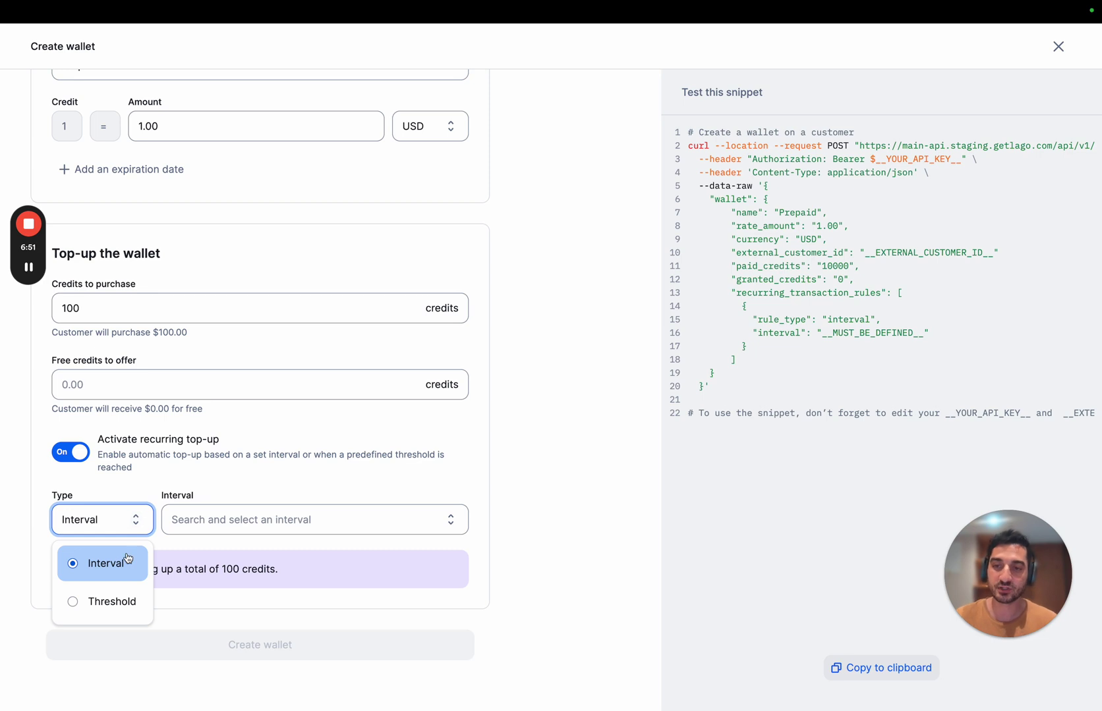
click(124, 600)
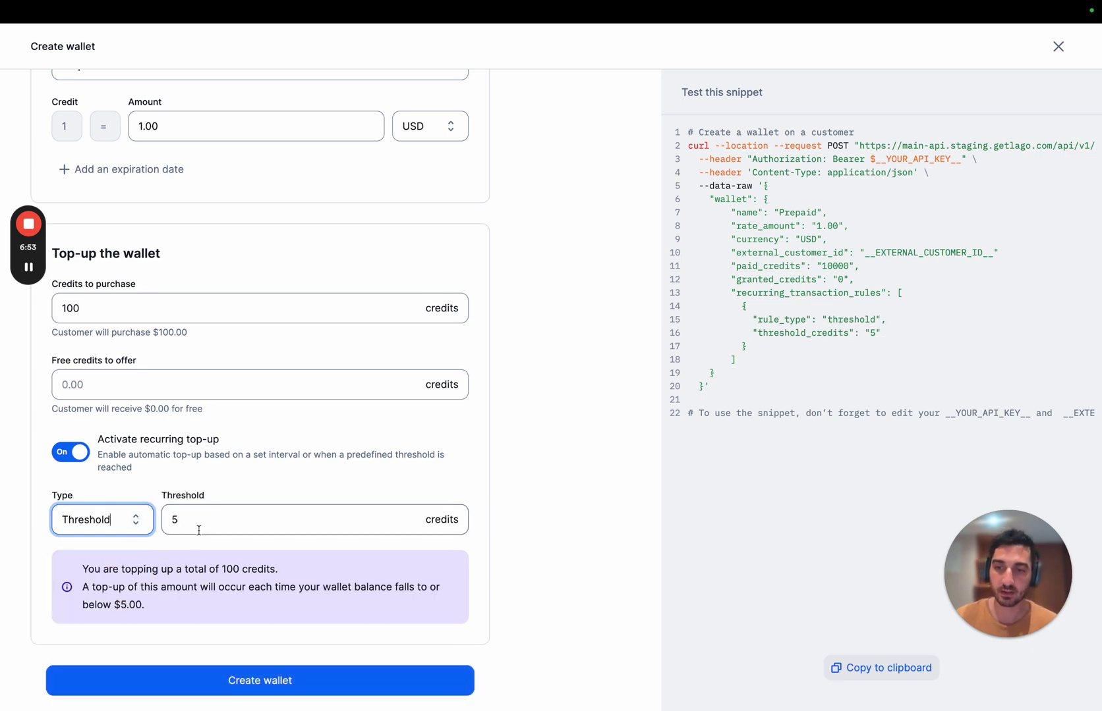
Step: Create the wallet and expand the Prepaid wallet's details to check its ongoing balance
scroll(219, 516, down, 1)
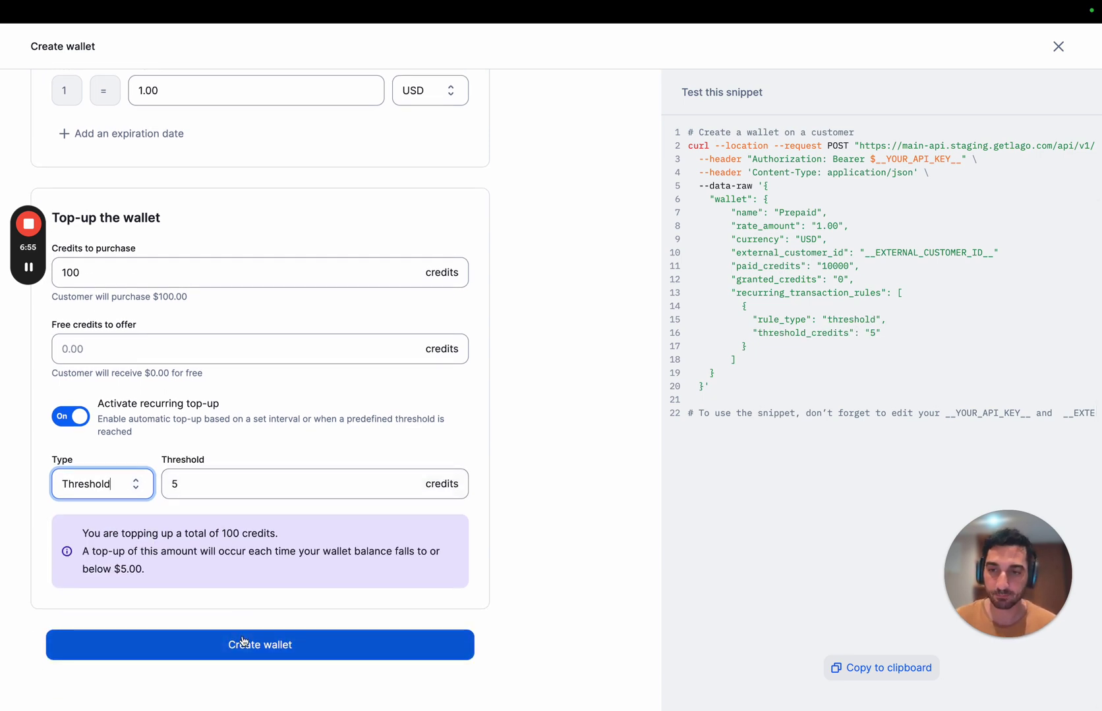
click(243, 642)
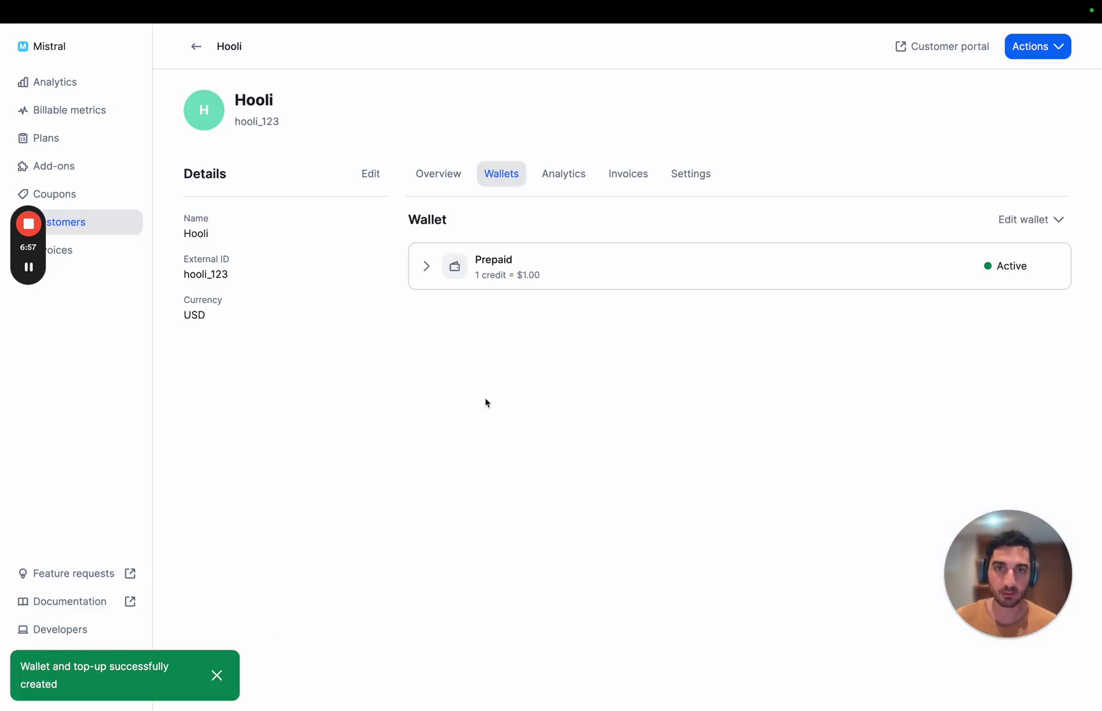
click(540, 273)
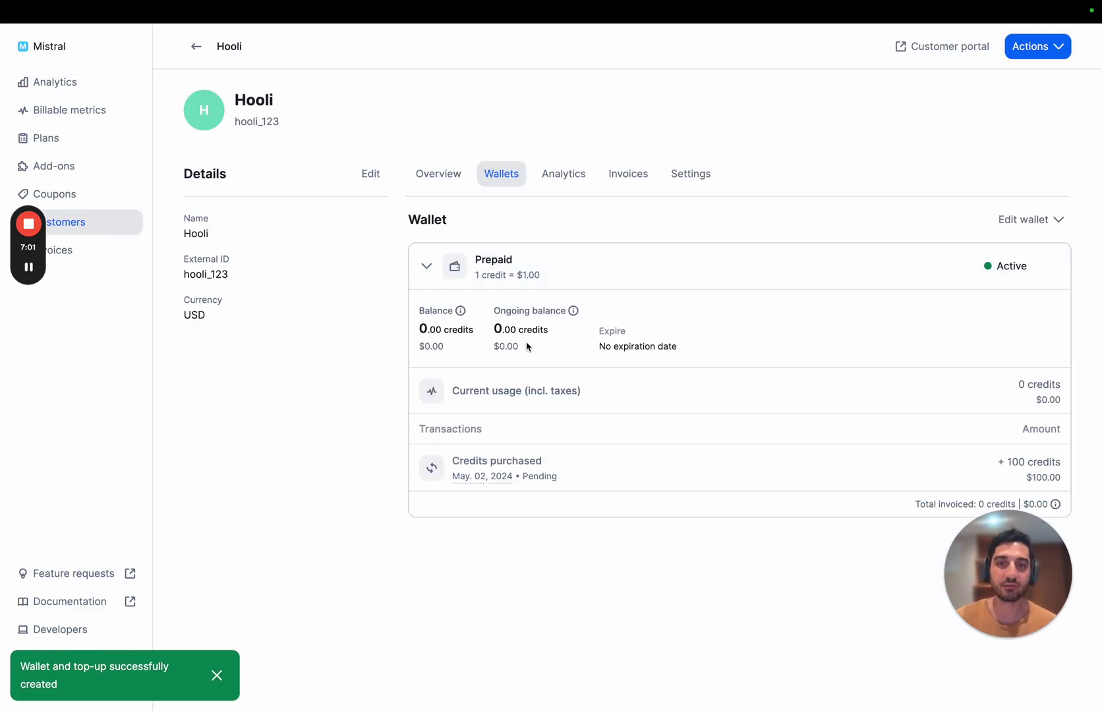
drag(494, 311, 564, 311)
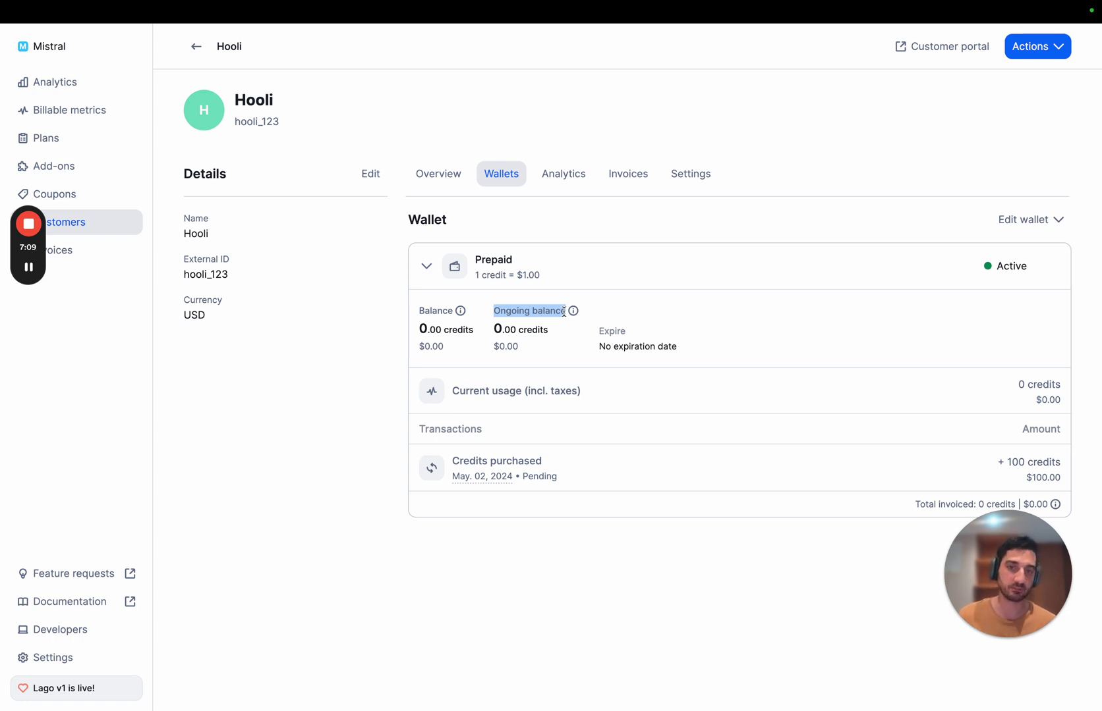
Step: Assign the Pay as you go plan to Hooli with the billing time set to Subscription date
click(562, 175)
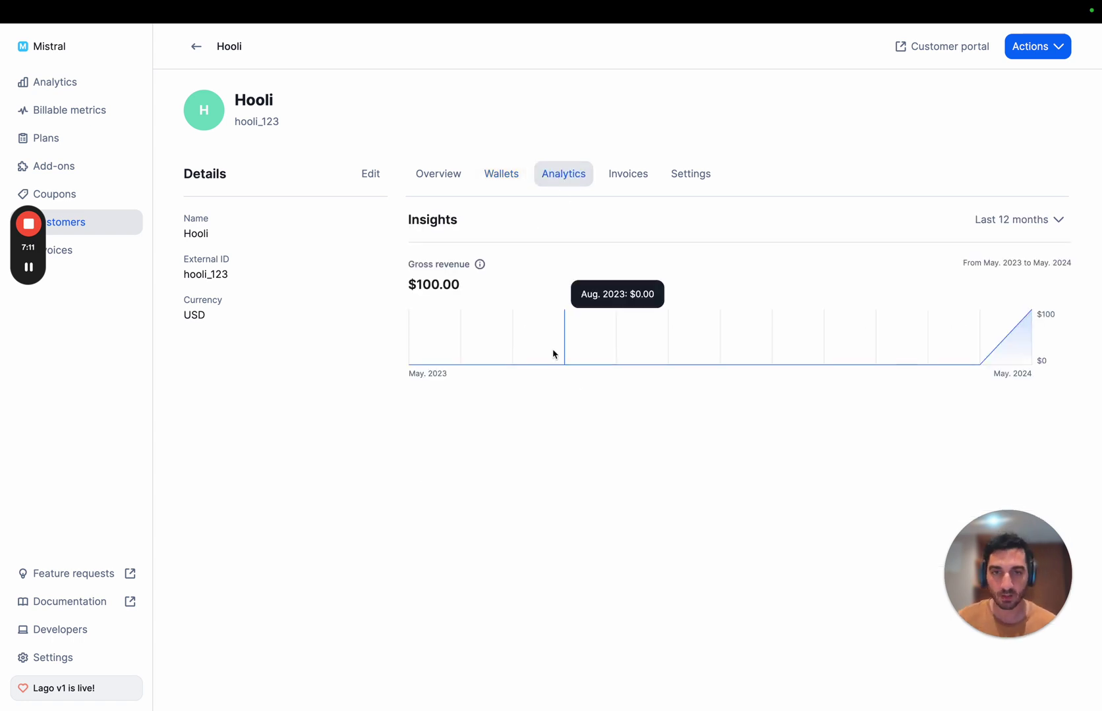
click(412, 184)
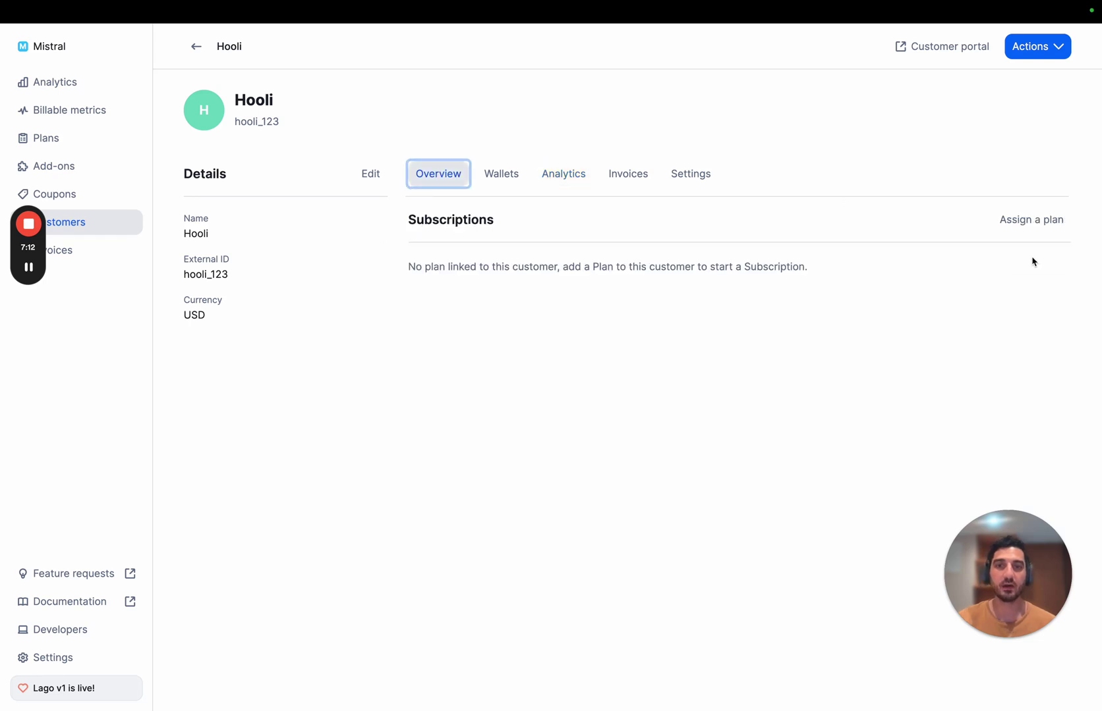
click(1026, 228)
click(253, 232)
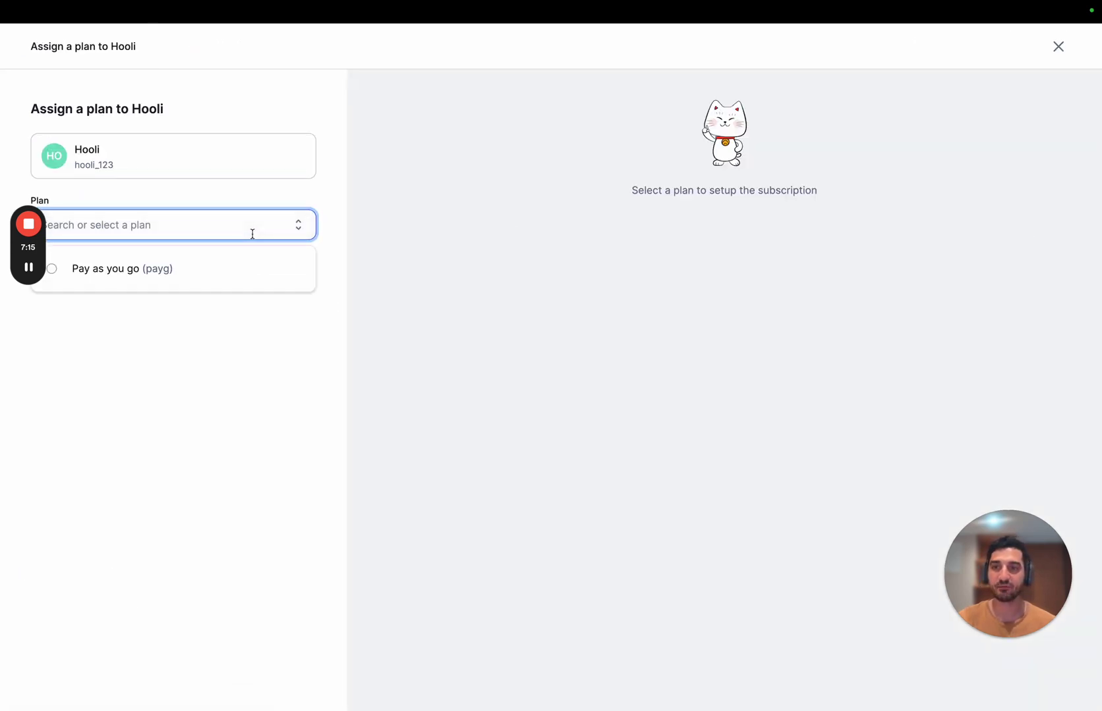
click(242, 265)
click(553, 236)
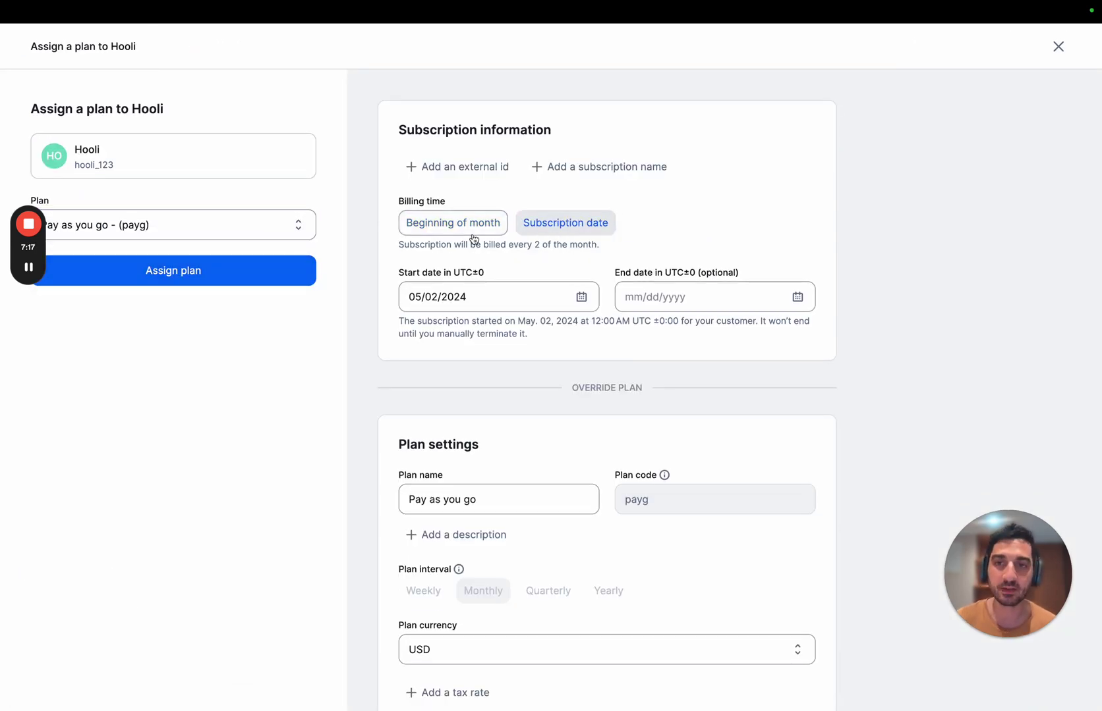
click(242, 272)
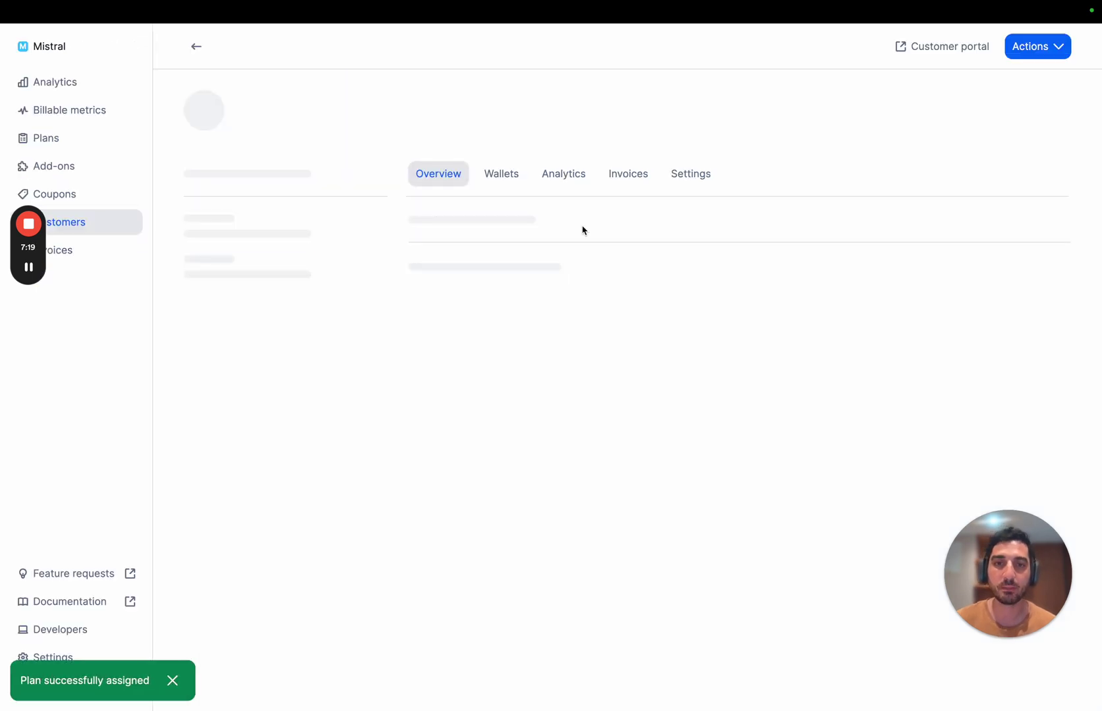
Step: Expand the Pay as you go usage report in Hooli's analytics and view the detailed breakdown of Optimized models
click(582, 184)
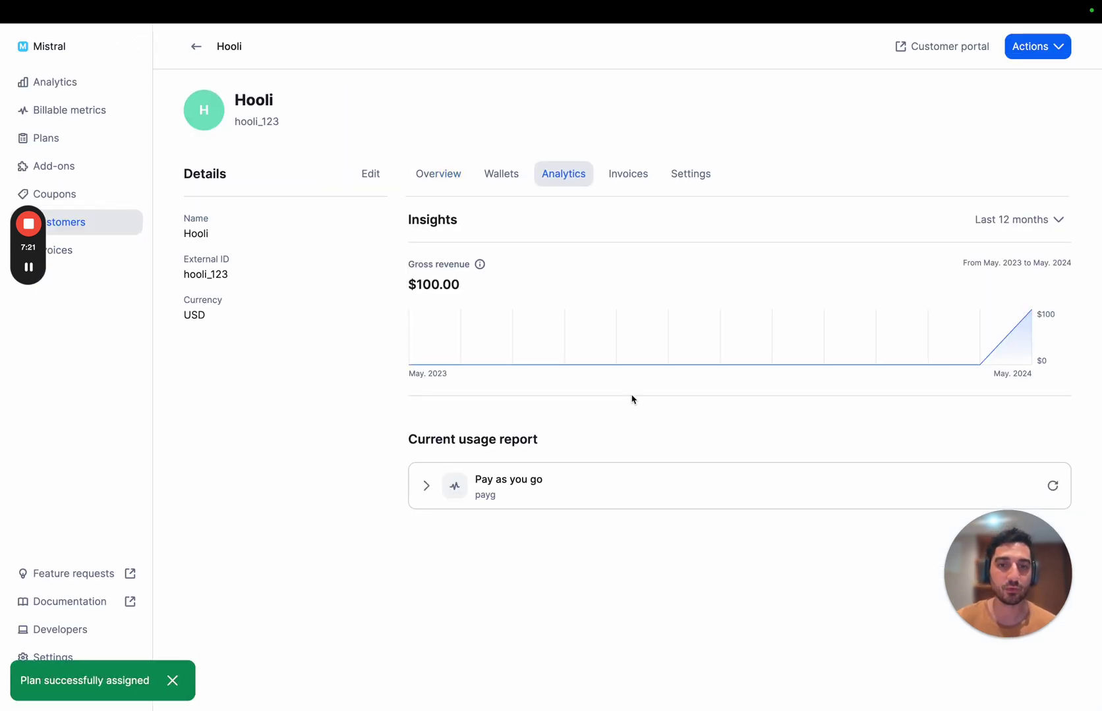
click(562, 486)
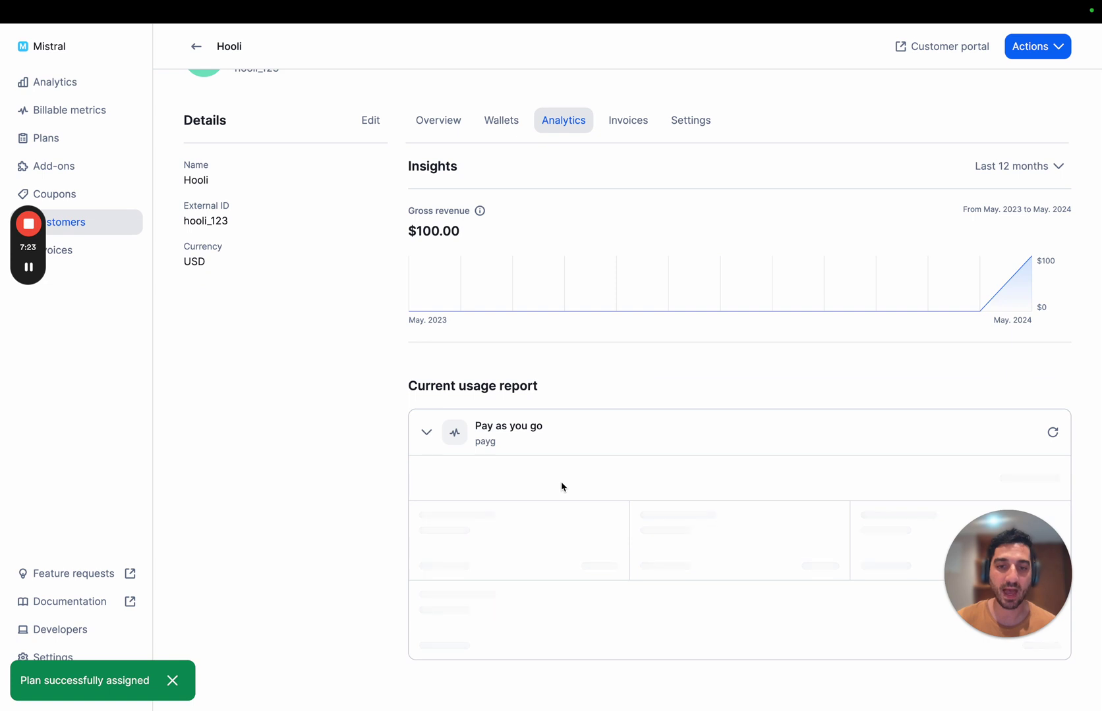
drag(984, 577, 94, 549)
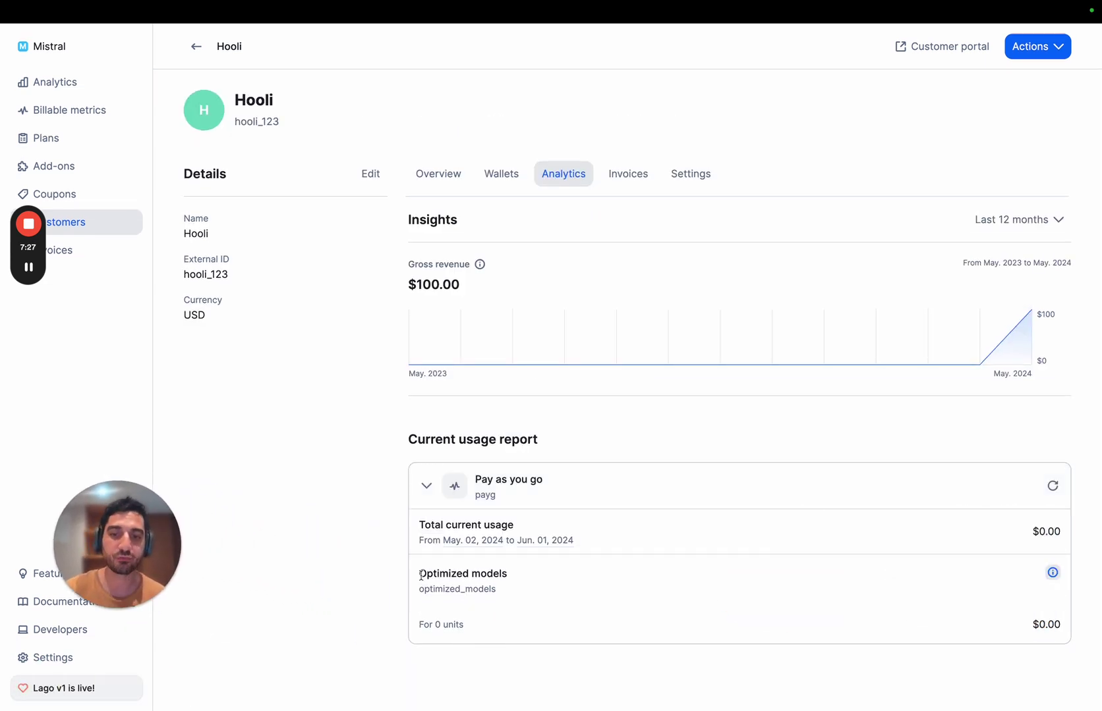
drag(417, 581, 605, 581)
click(605, 581)
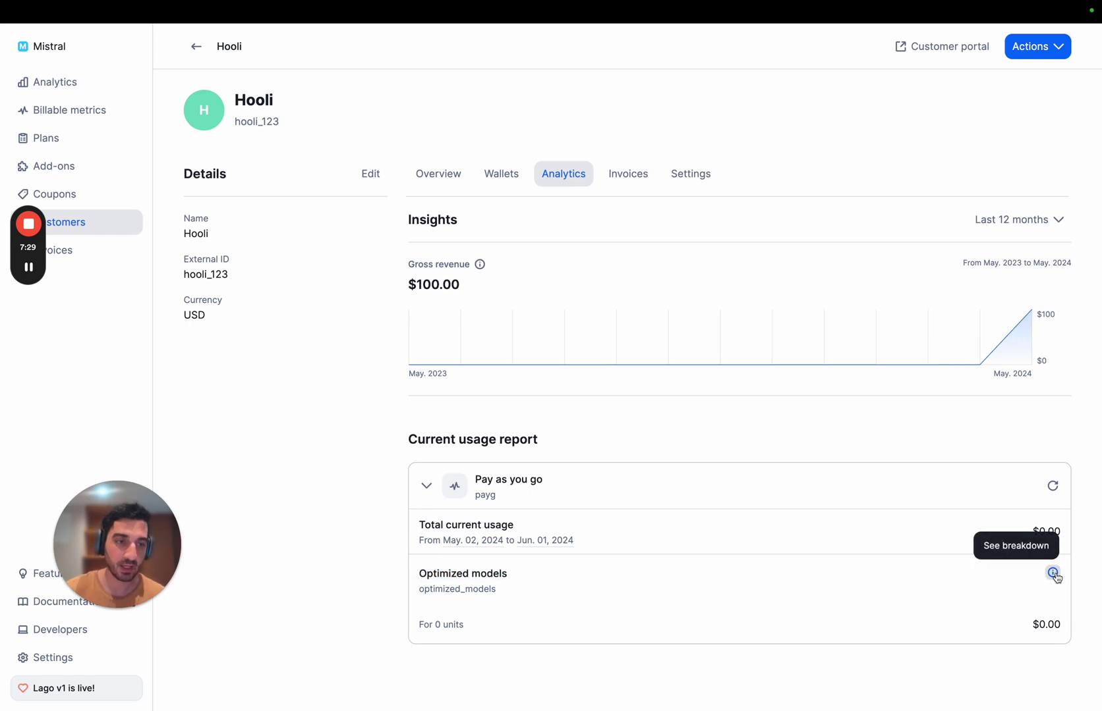
click(1052, 572)
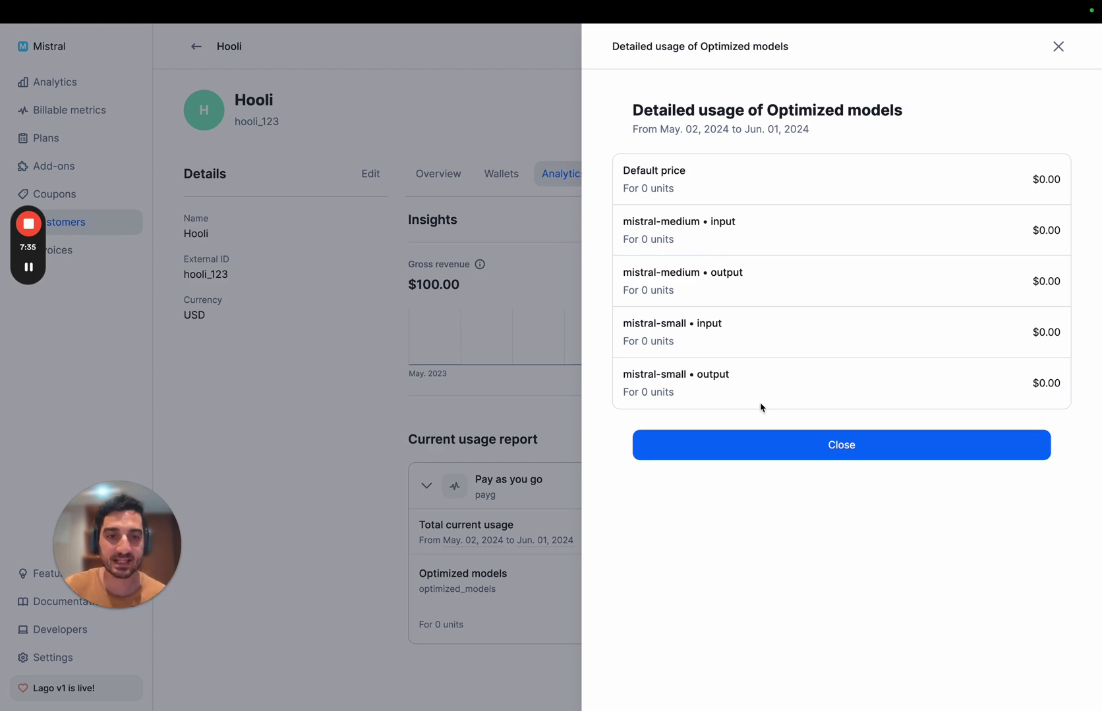
click(776, 443)
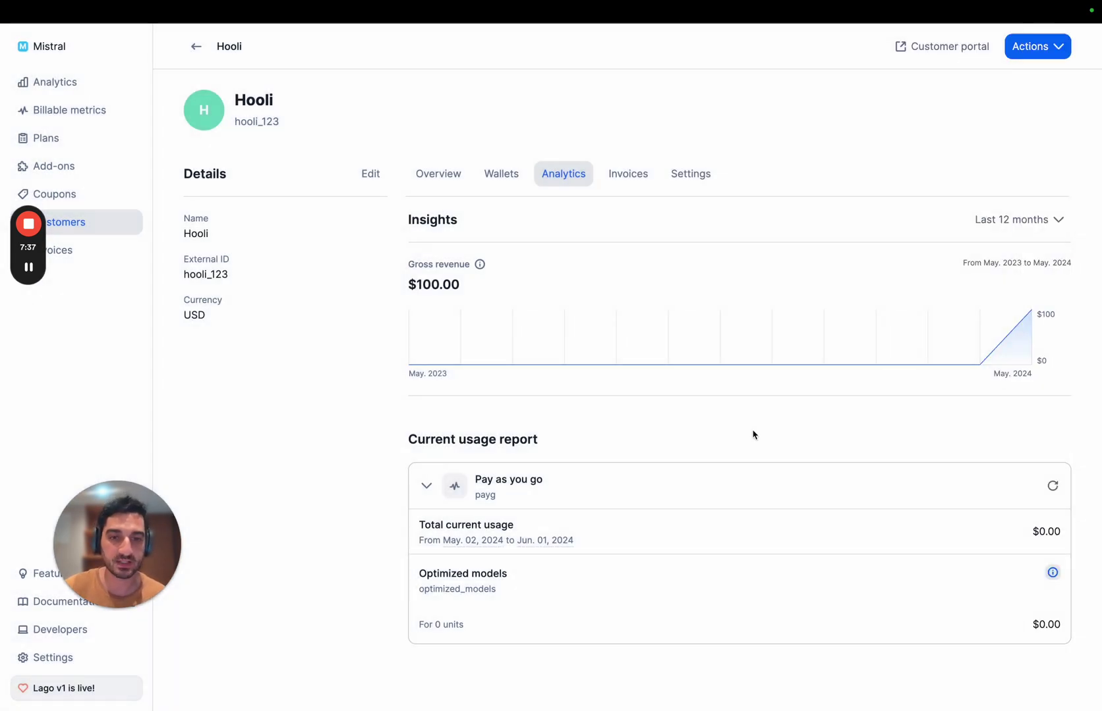
Step: Switch to Postman, review the optimized_models event for Hooli with 50000 mistral-medium input tokens, and send it
key(super+Tab)
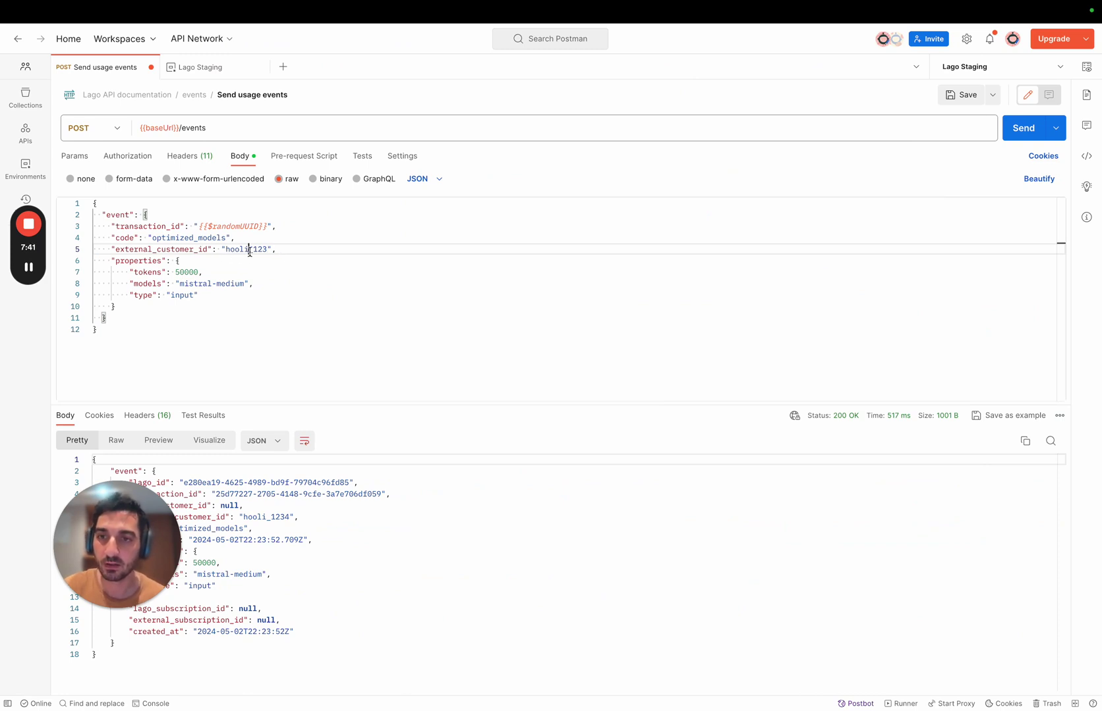
double_click(249, 251)
click(185, 272)
double_click(149, 273)
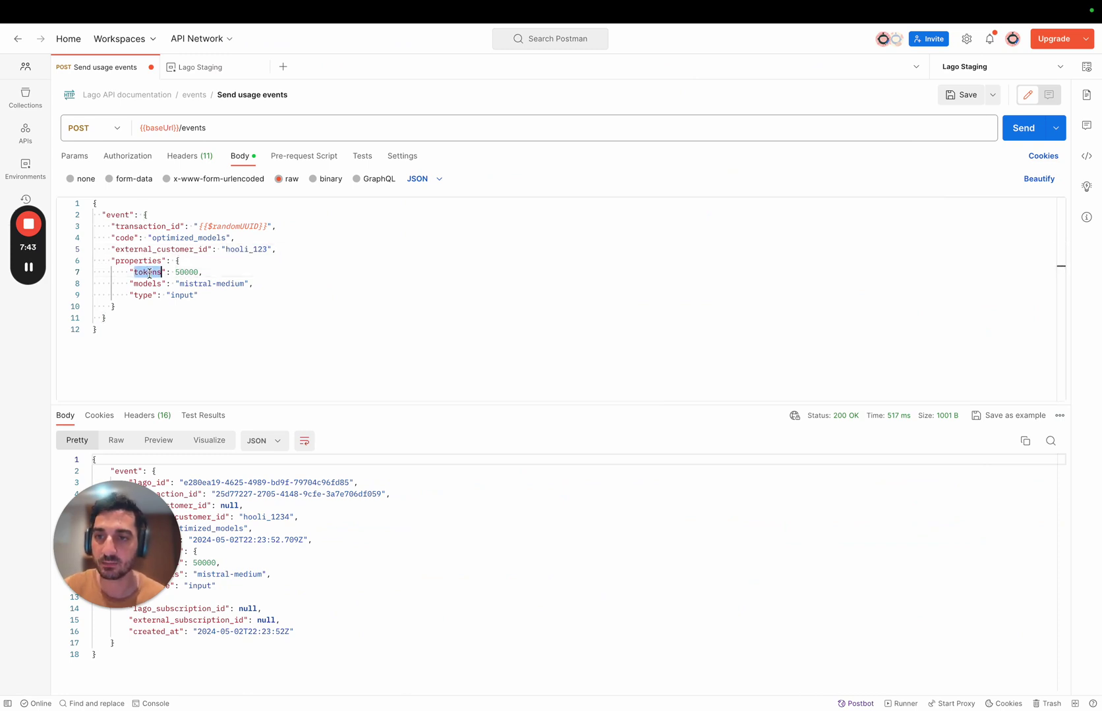
double_click(194, 283)
click(221, 296)
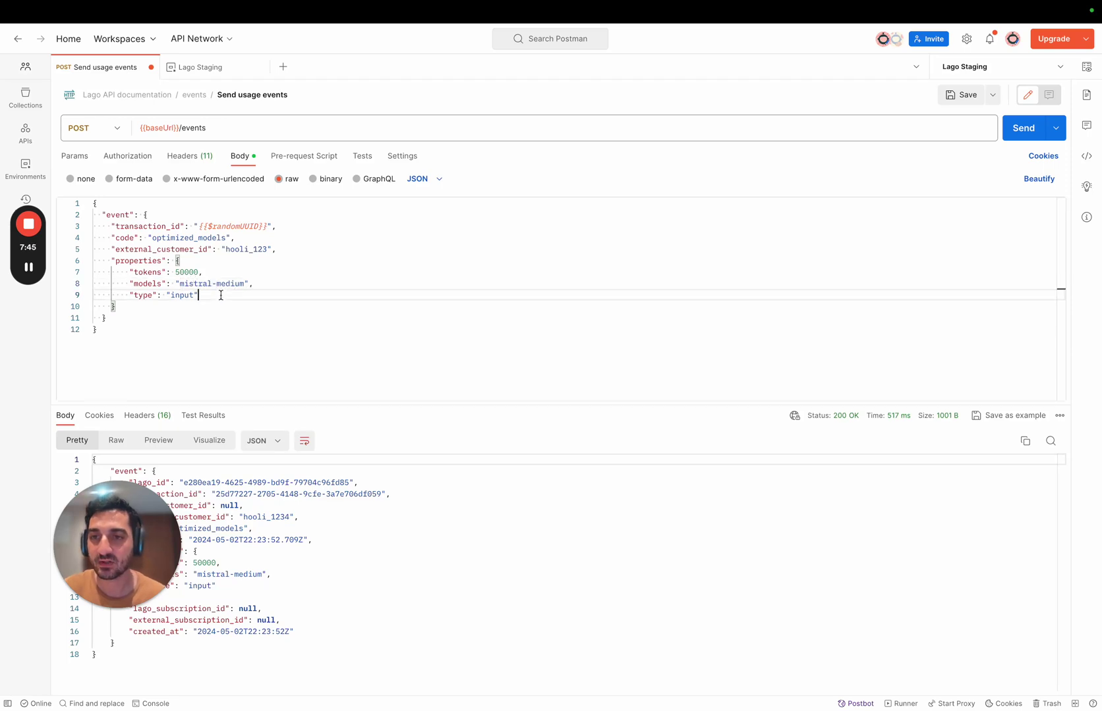
double_click(224, 284)
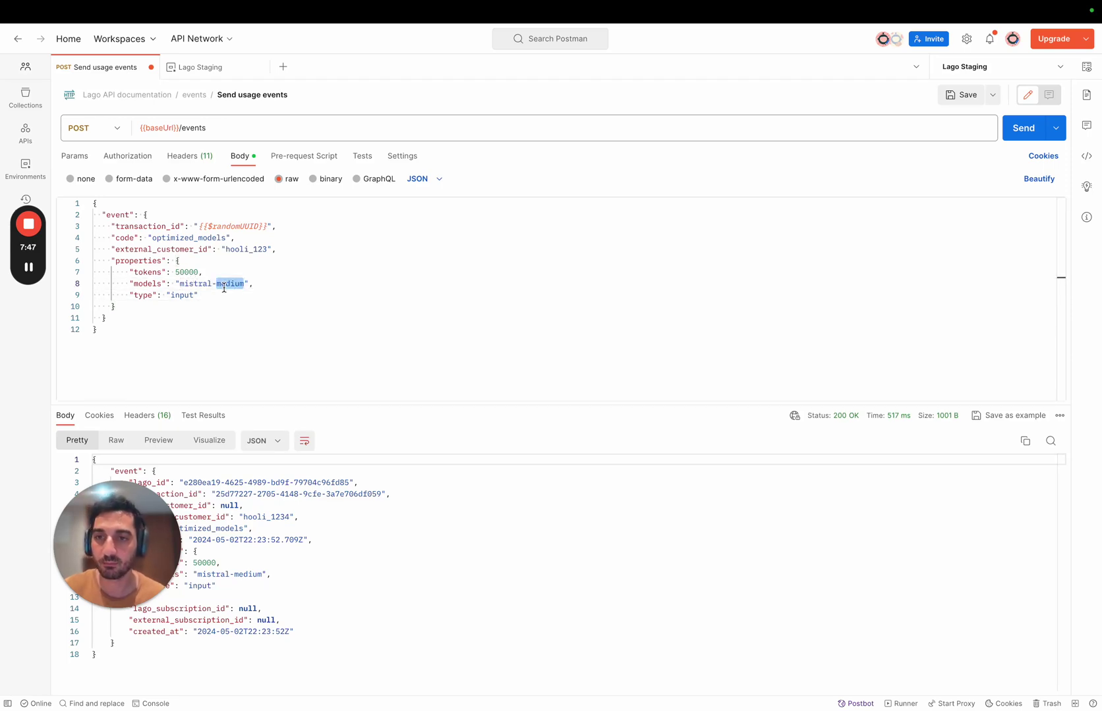
double_click(188, 295)
click(201, 295)
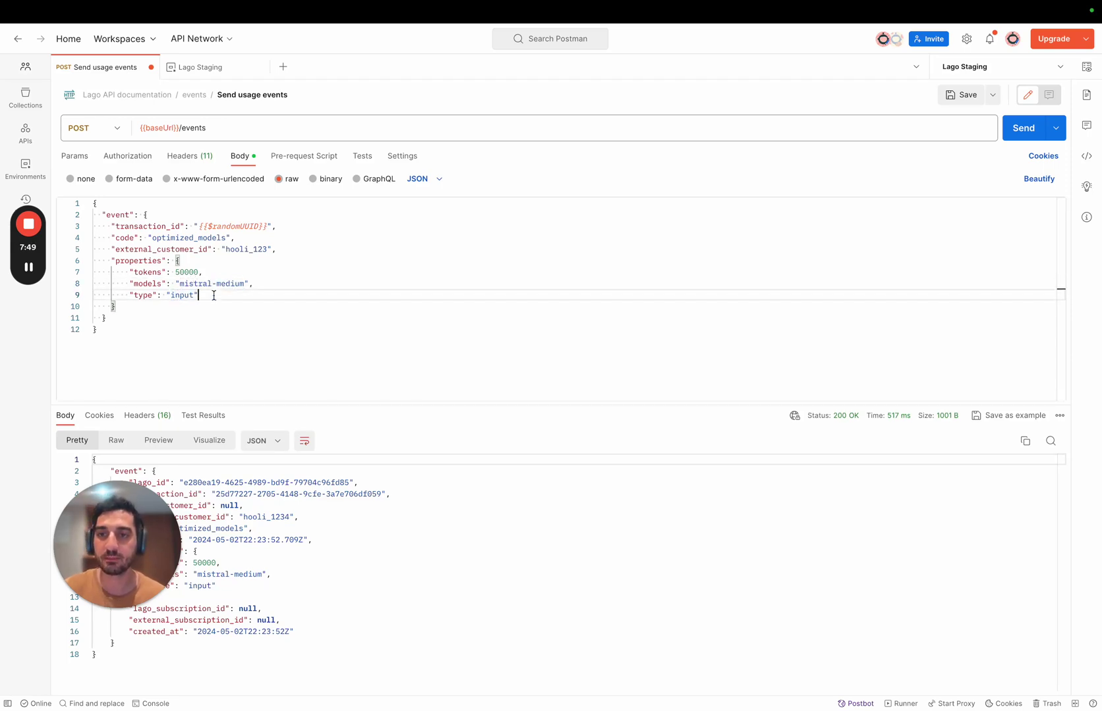
click(1019, 138)
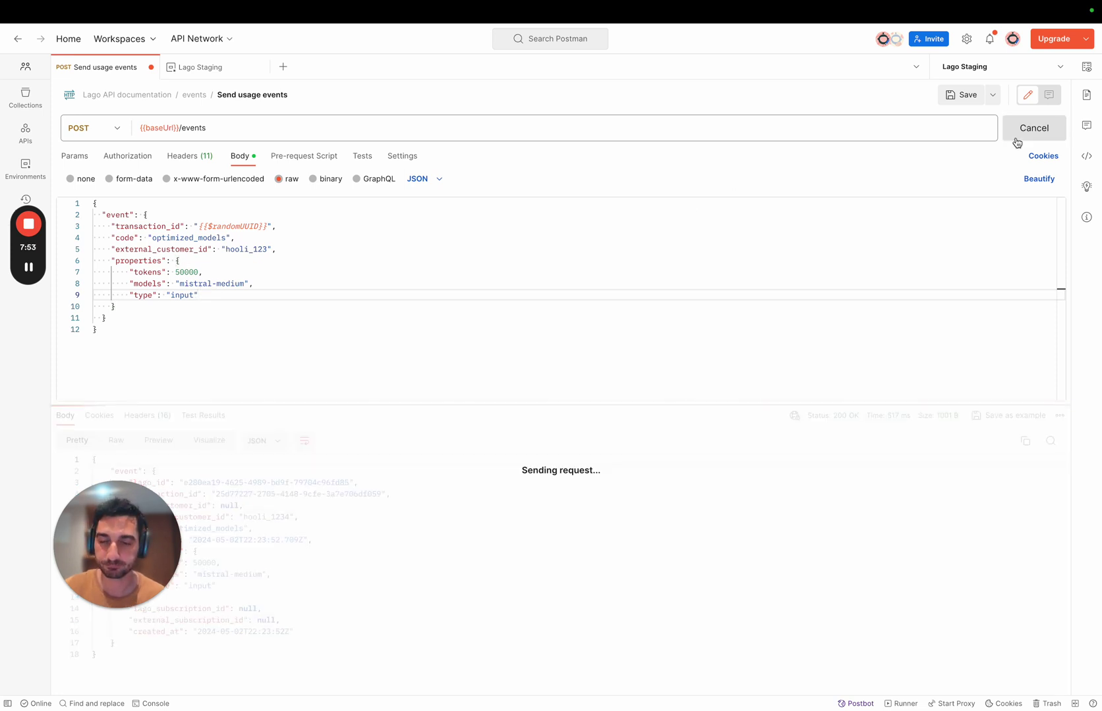
click(1017, 143)
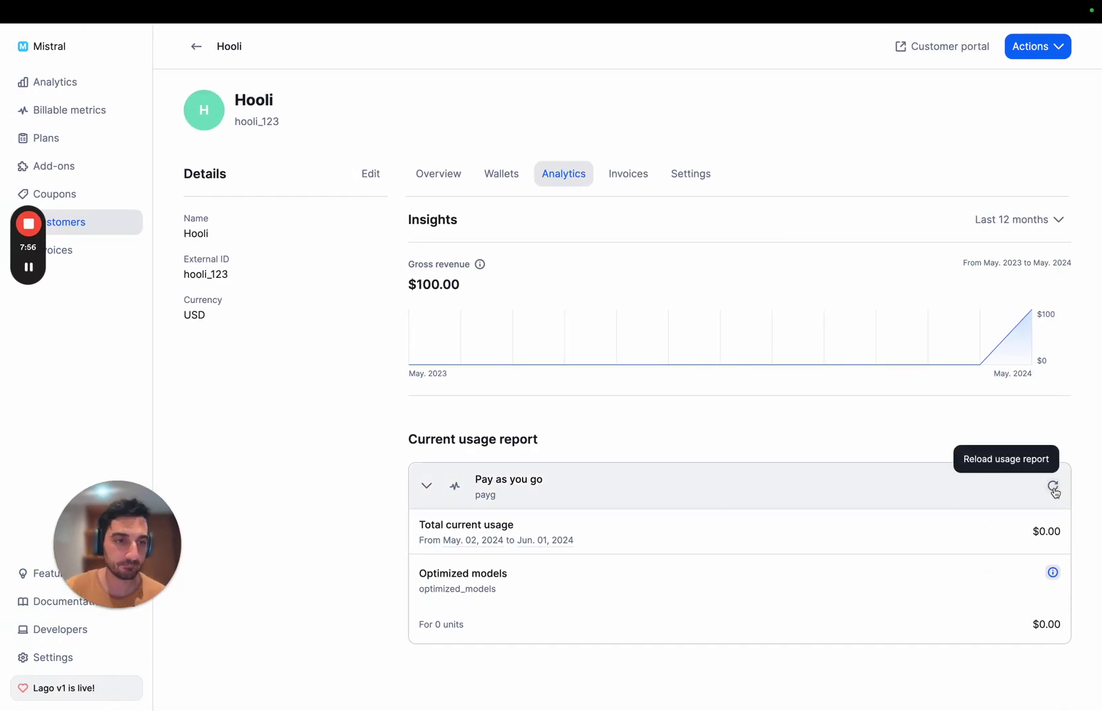
Step: Back in Lago, reload the Pay as you go usage report and check the Optimized models charge
click(1054, 489)
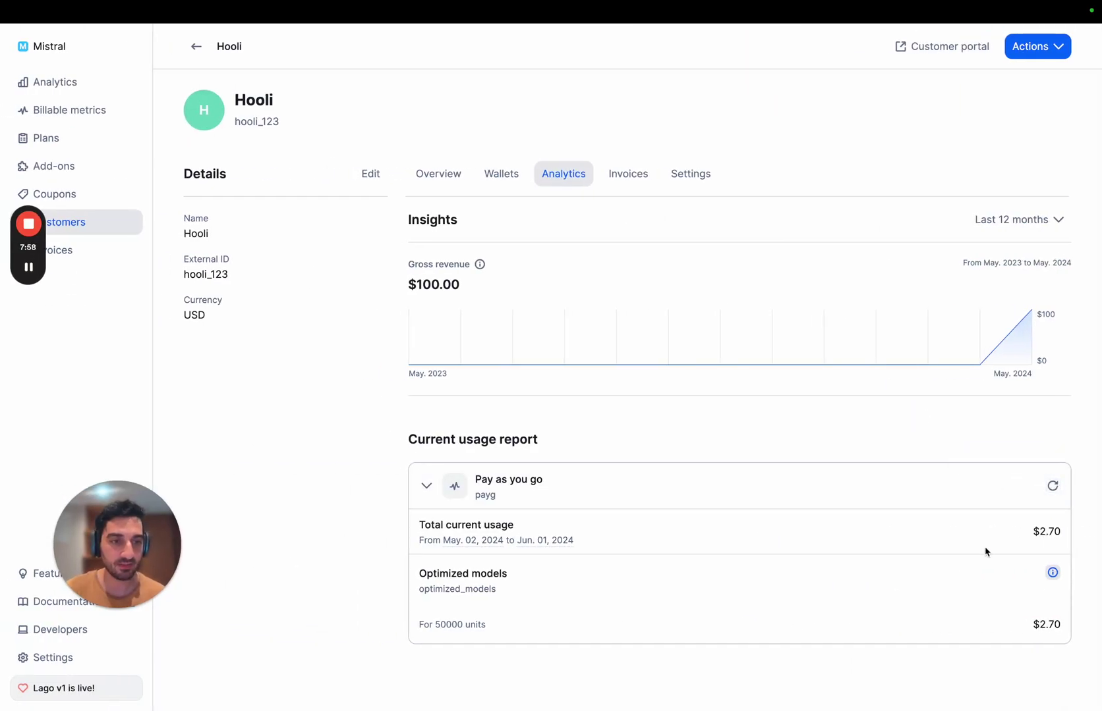
drag(1033, 620, 1068, 624)
click(1075, 612)
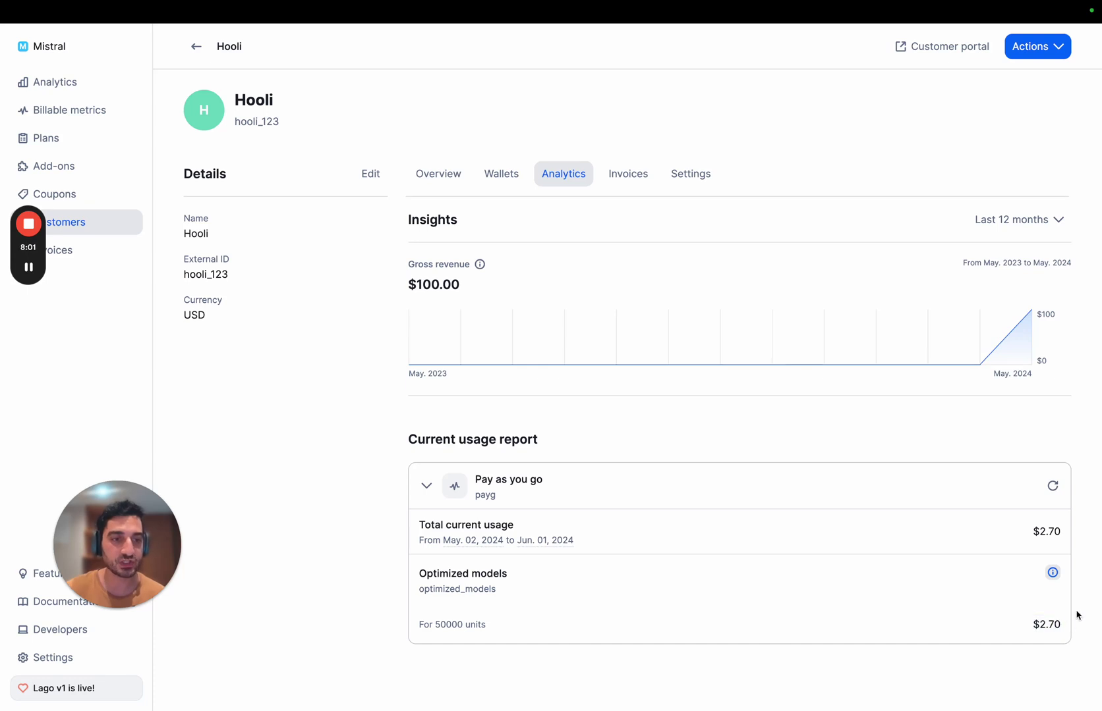
Step: Open the detailed usage of Optimized models and examine the mistral-medium input units and amount
click(1052, 574)
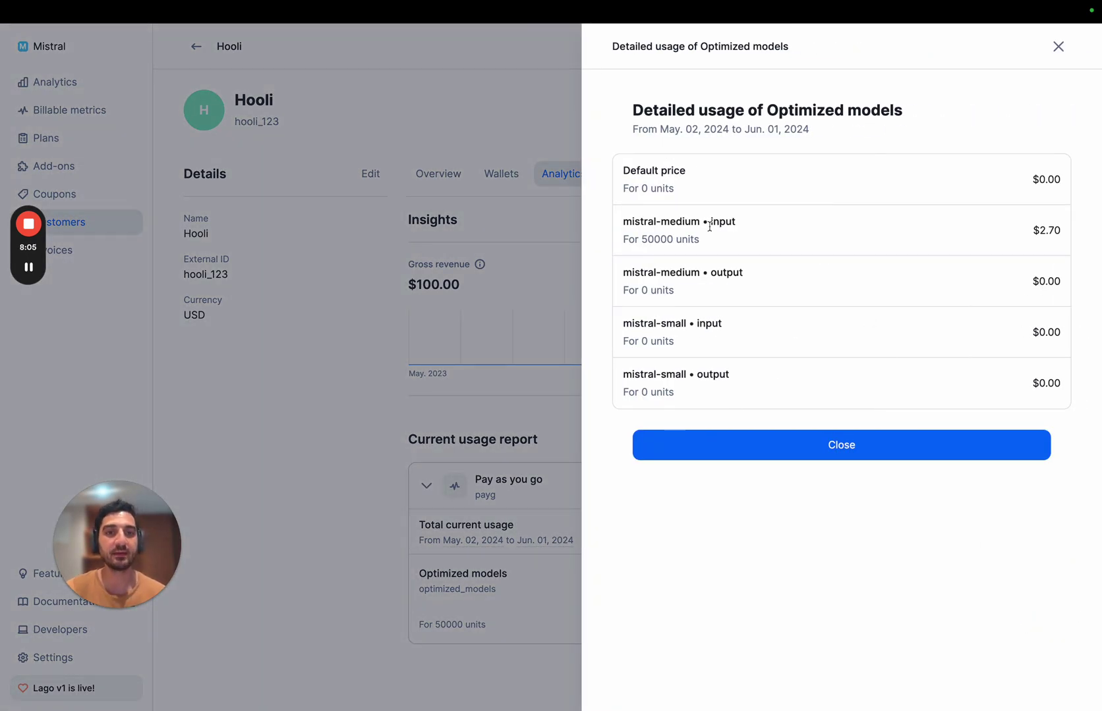
key(ctrl+Right)
drag(116, 307, 103, 286)
key(ctrl+Left)
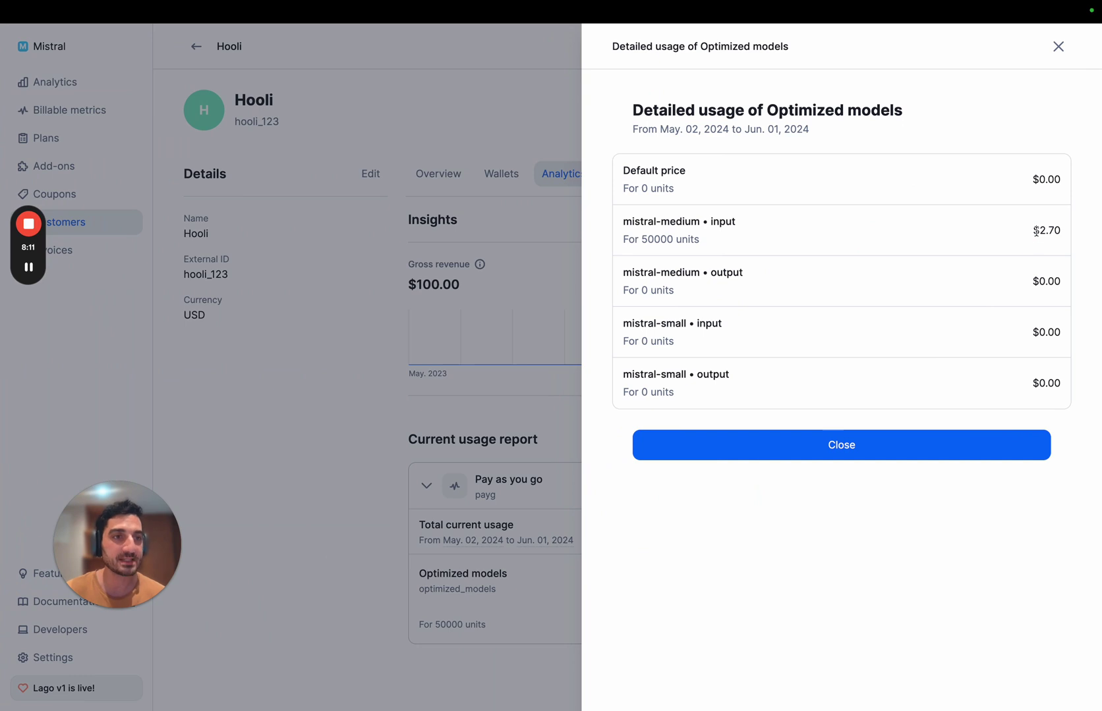
drag(1031, 231, 1062, 231)
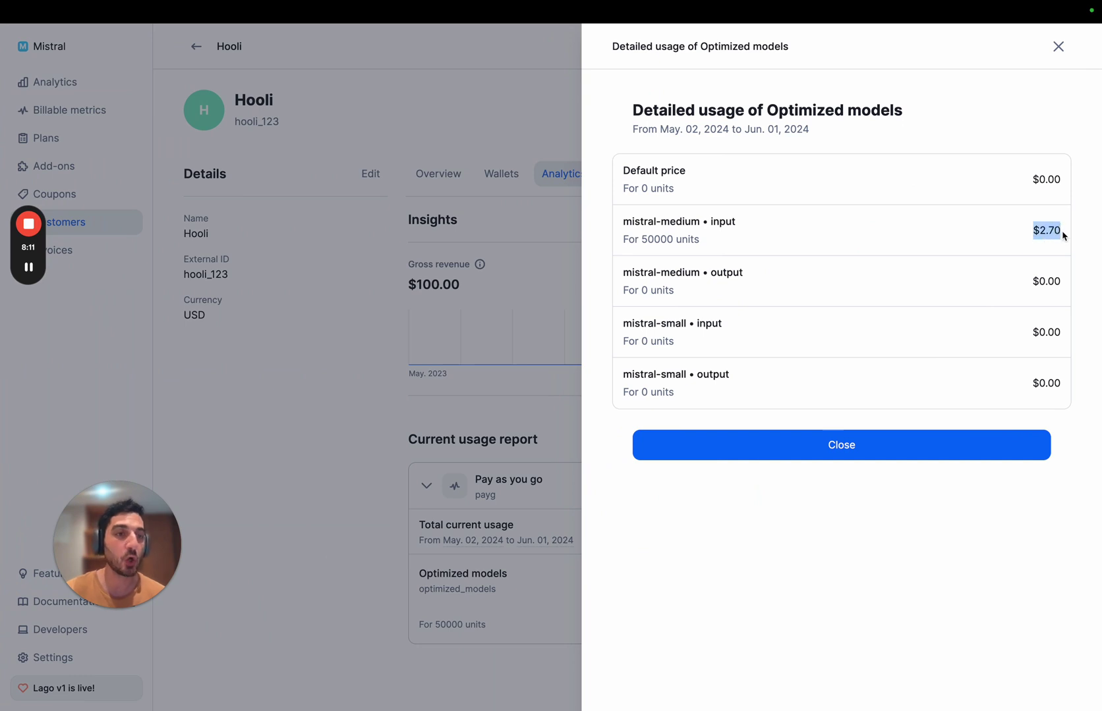
drag(623, 226, 760, 228)
click(760, 229)
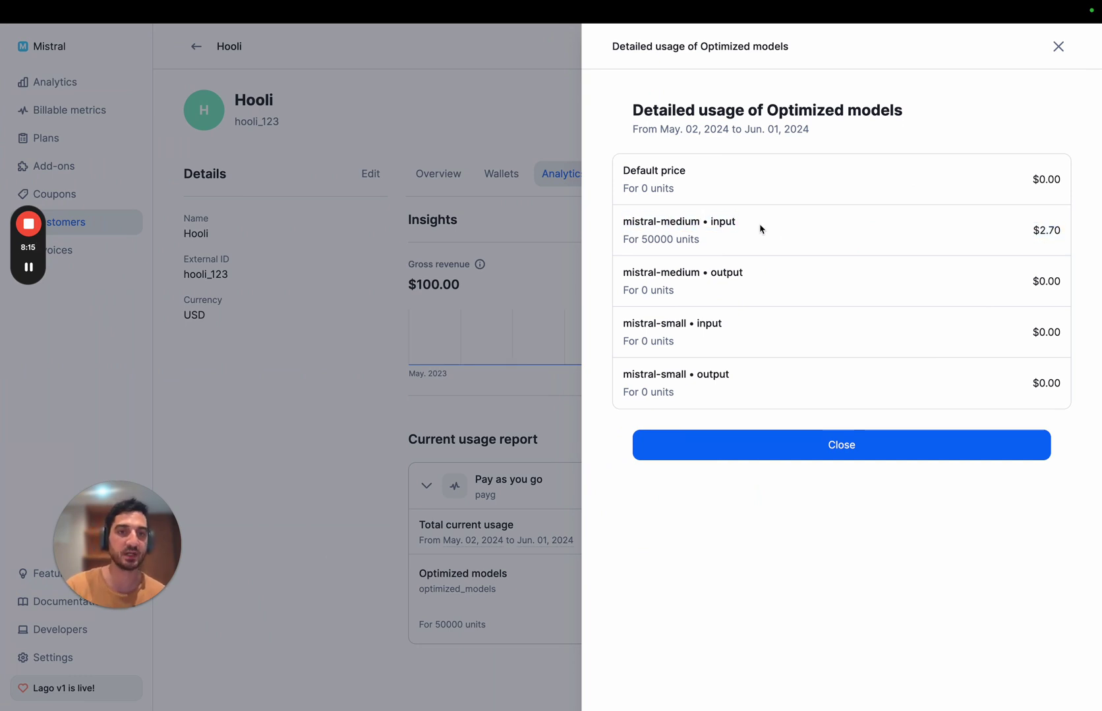
Step: Switch to Postman and change the event's models property to mistral-small and its type to output
drag(687, 326, 621, 325)
key(ctrl+Right)
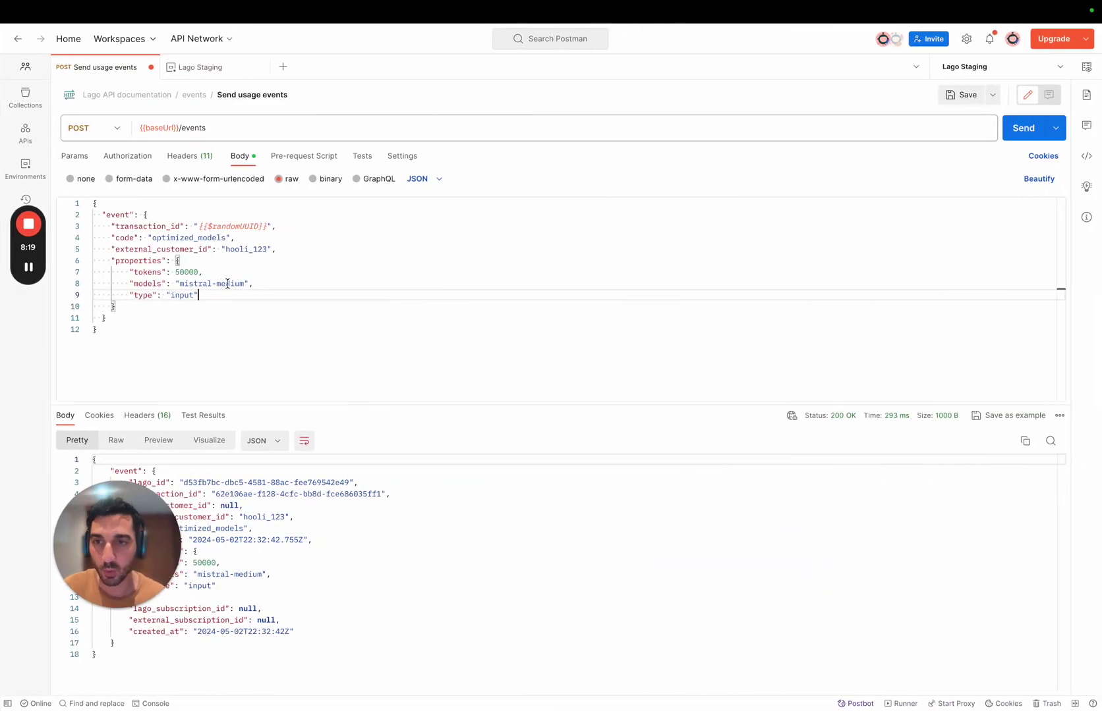
double_click(240, 284)
double_click(226, 284)
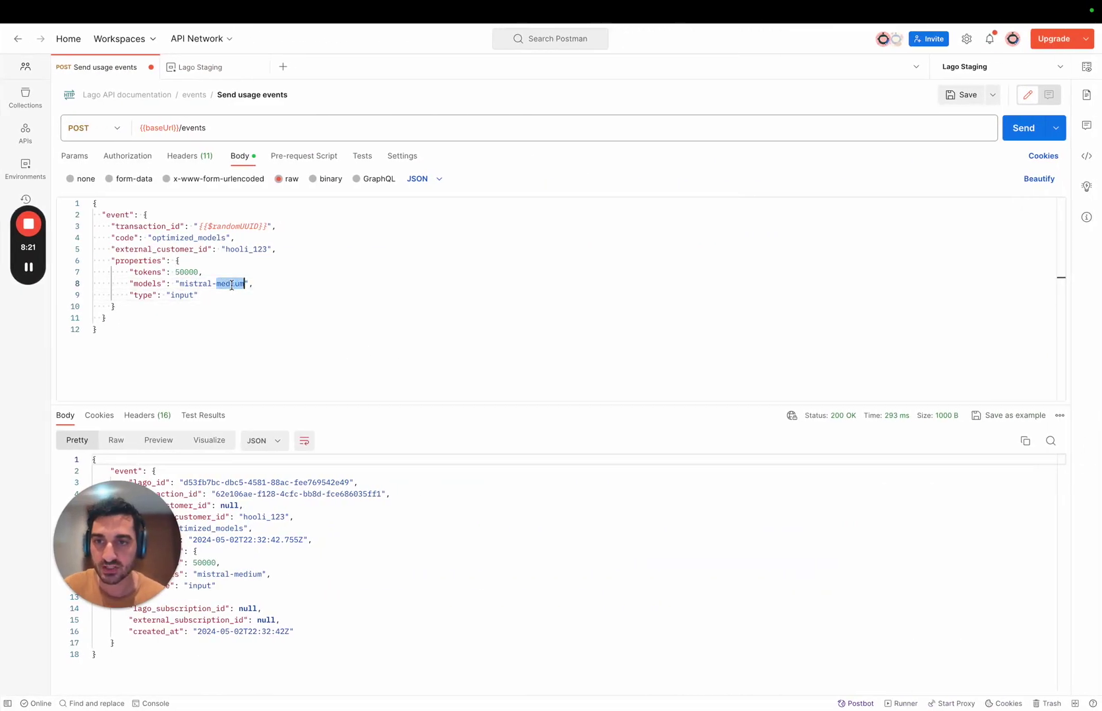
key(BackSpace)
text(small)
click(183, 295)
double_click(183, 295)
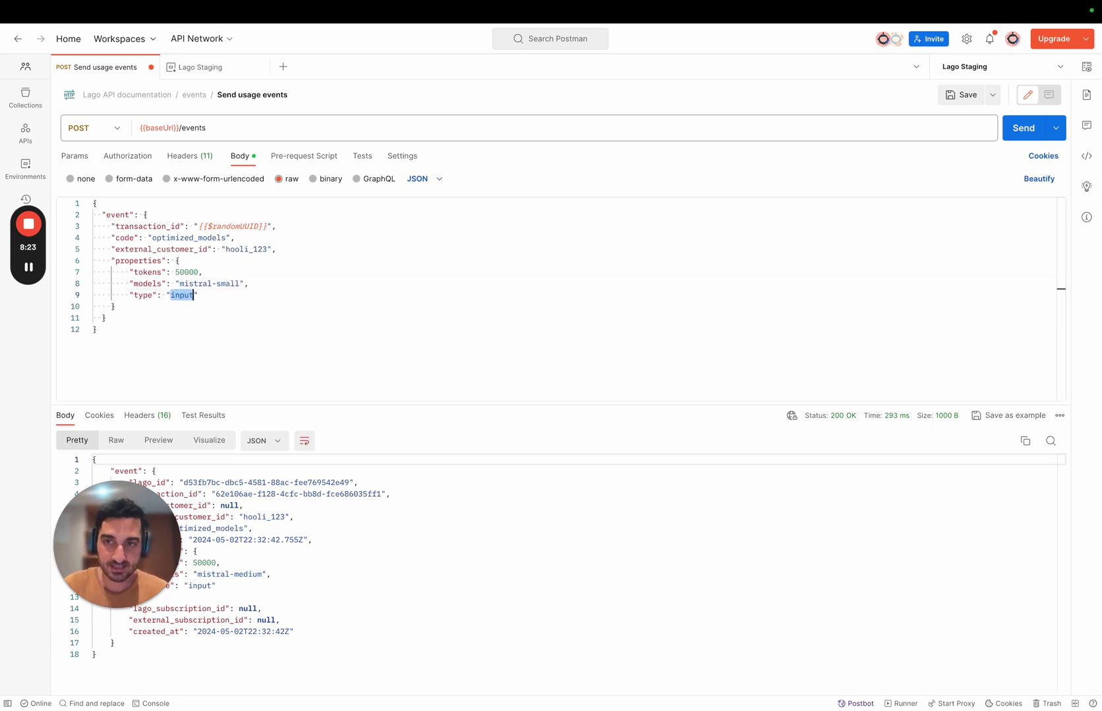
text(output)
Step: Set the event's tokens to 2000000 and send the usage event
click(189, 270)
double_click(189, 272)
text(1)
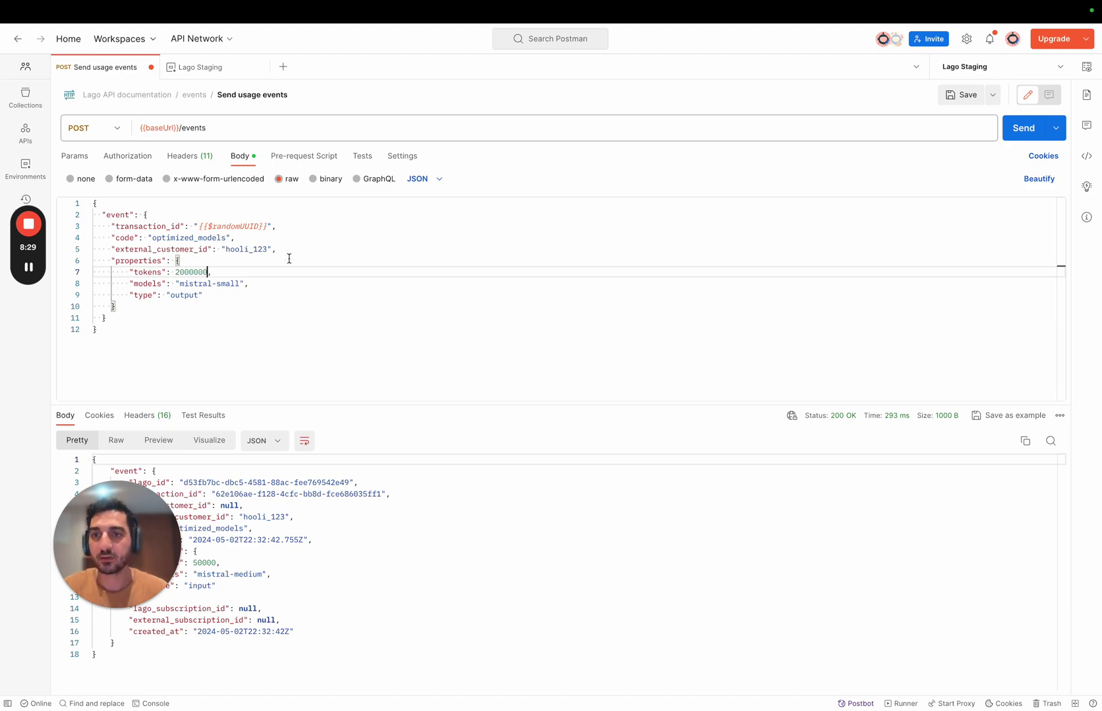
click(1019, 127)
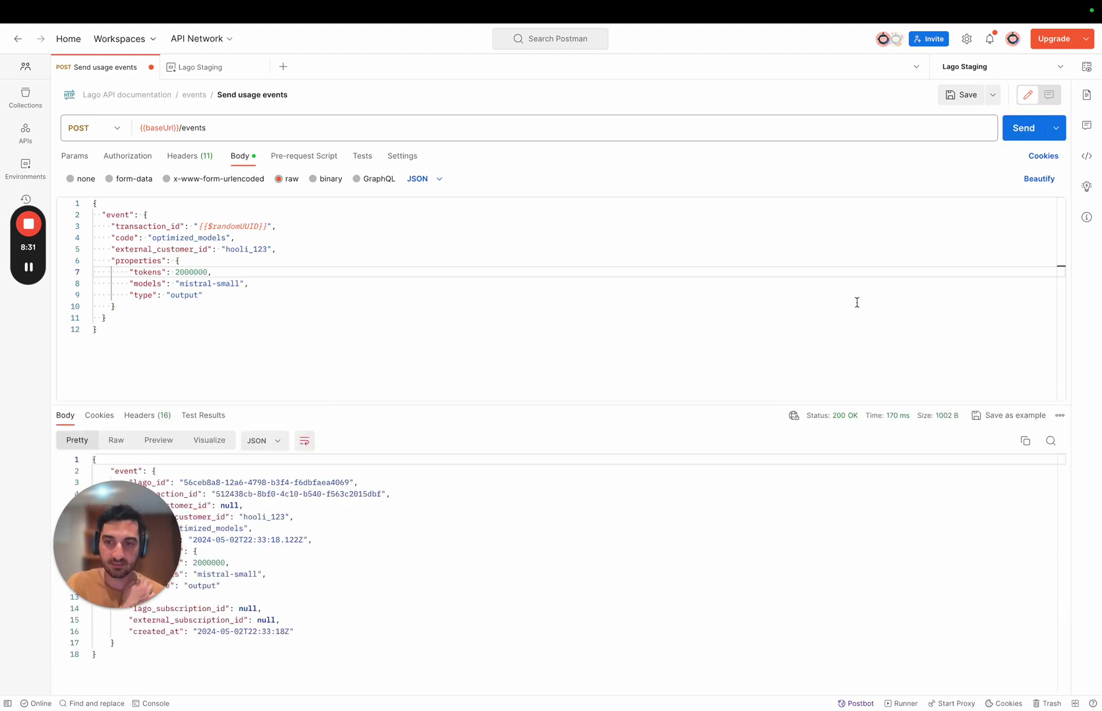
Step: Back in Lago, reload the Pay as you go usage report and examine mistral-small output in the detailed usage of Optimized models
key(super+Tab)
click(799, 446)
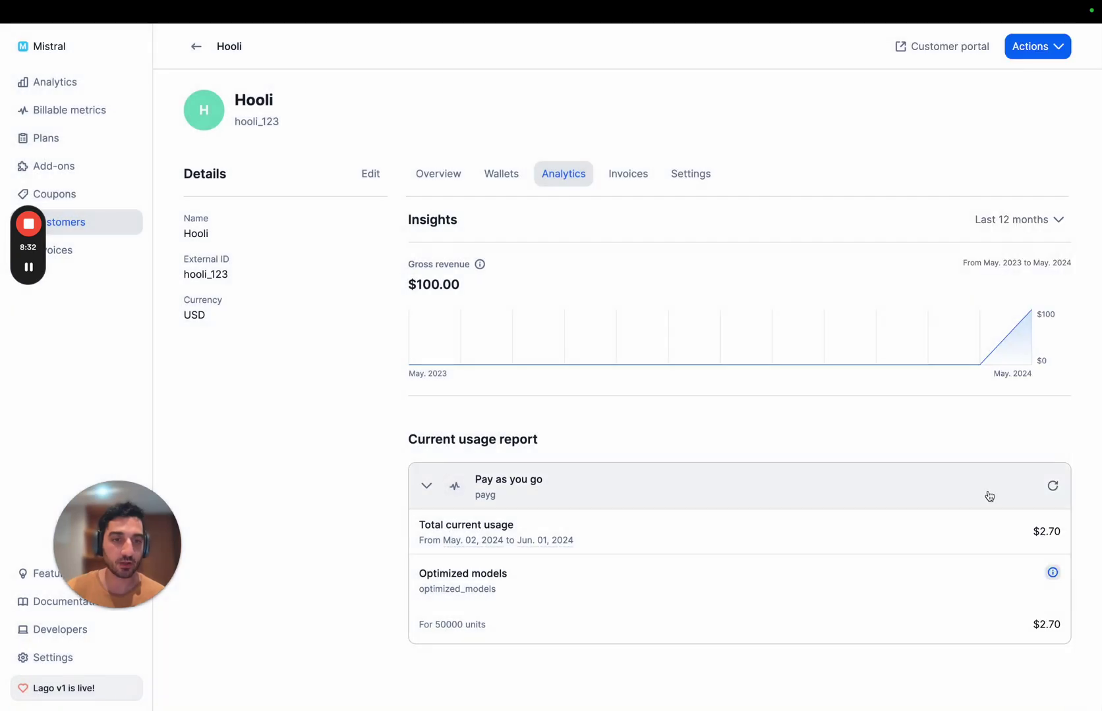
click(1053, 489)
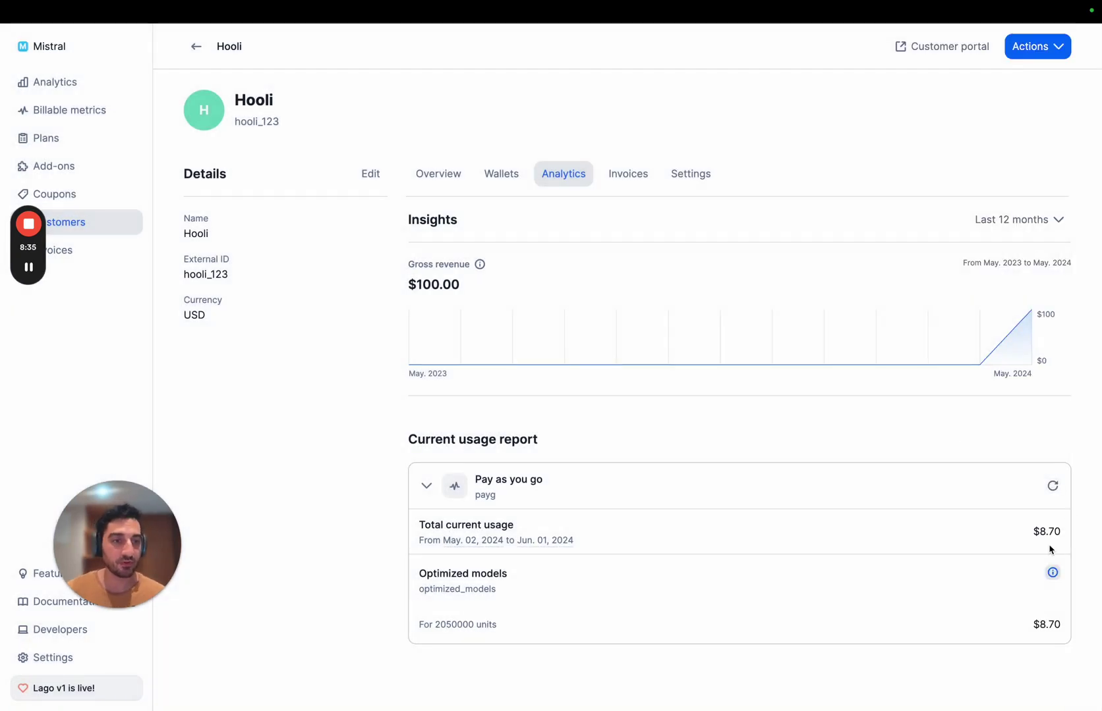
click(1052, 572)
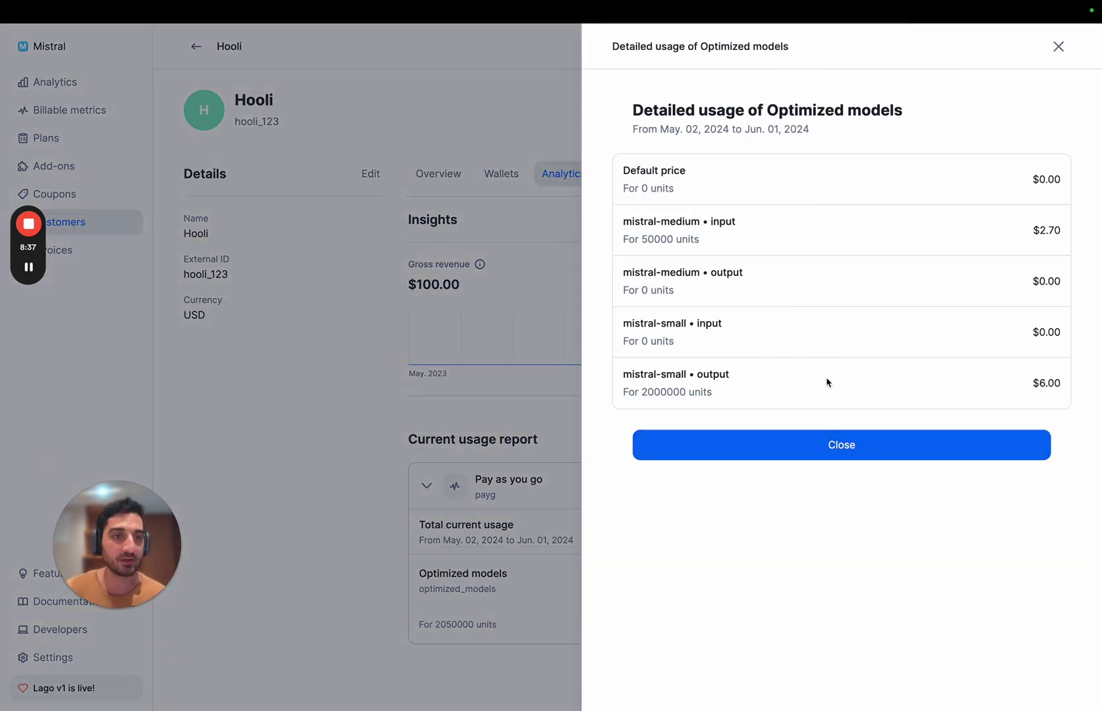
drag(623, 377, 739, 377)
click(740, 378)
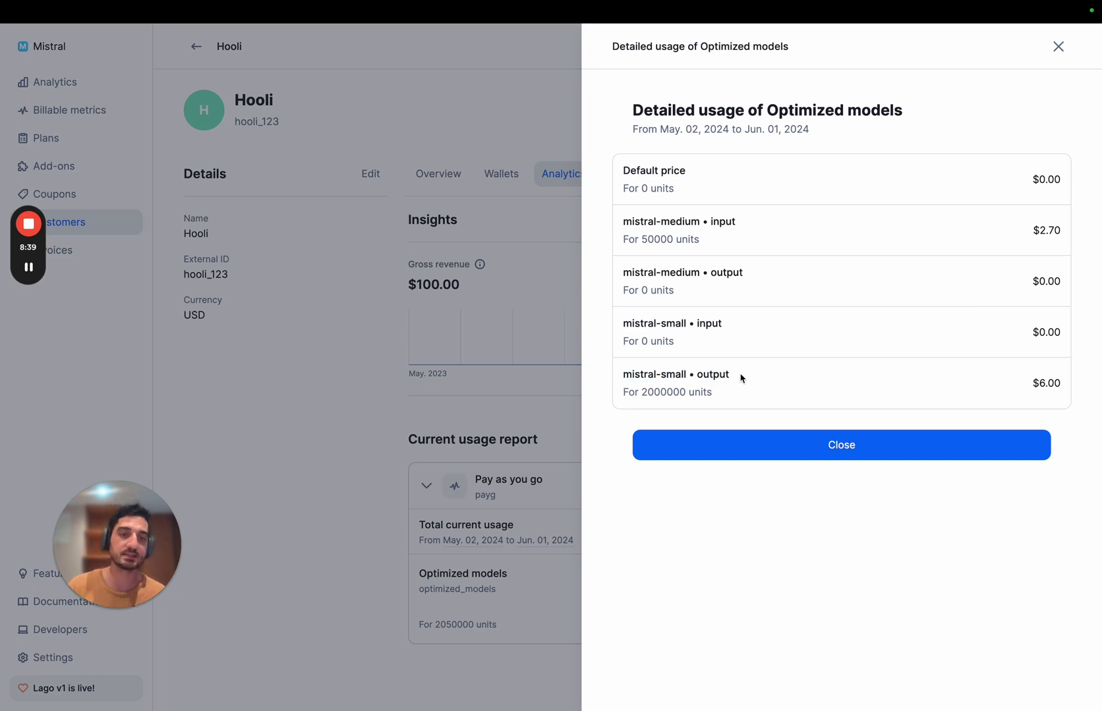